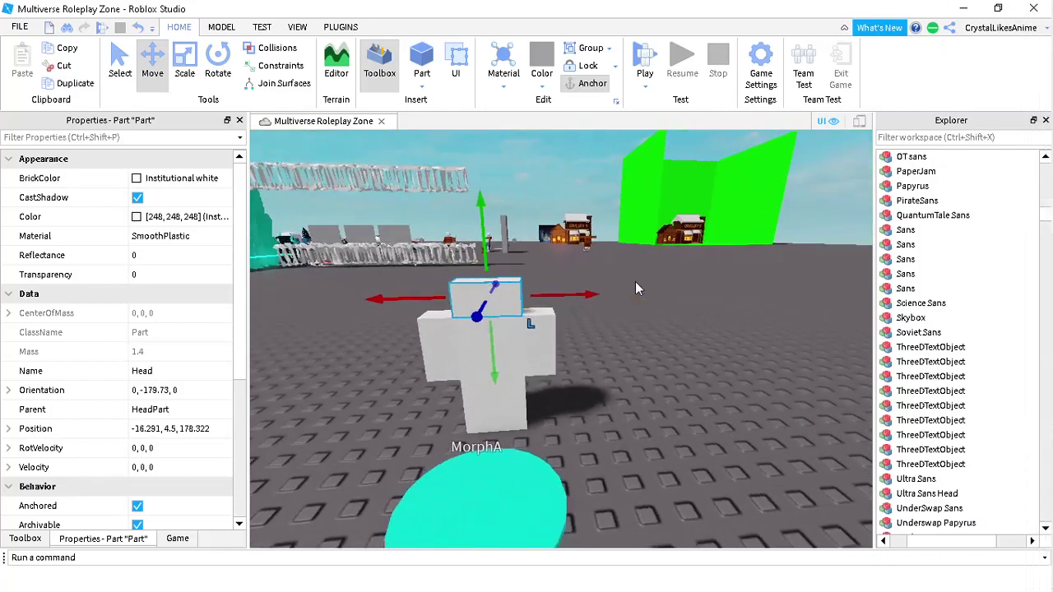
pyautogui.click(638, 348)
pyautogui.press('s')
pyautogui.press('d')
pyautogui.press('a')
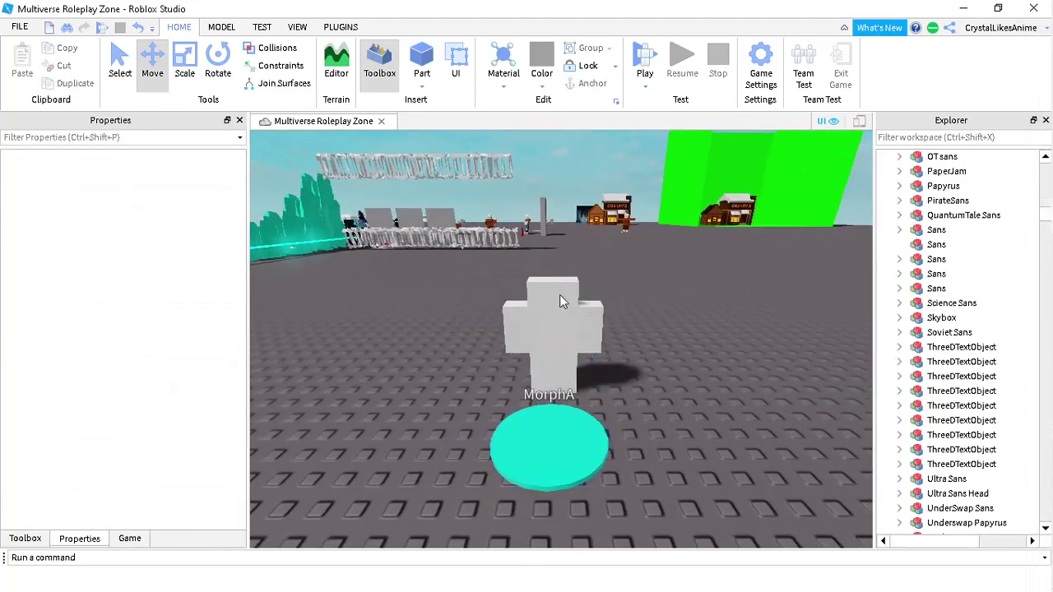
pyautogui.press('w')
pyautogui.press('s')
pyautogui.press('d')
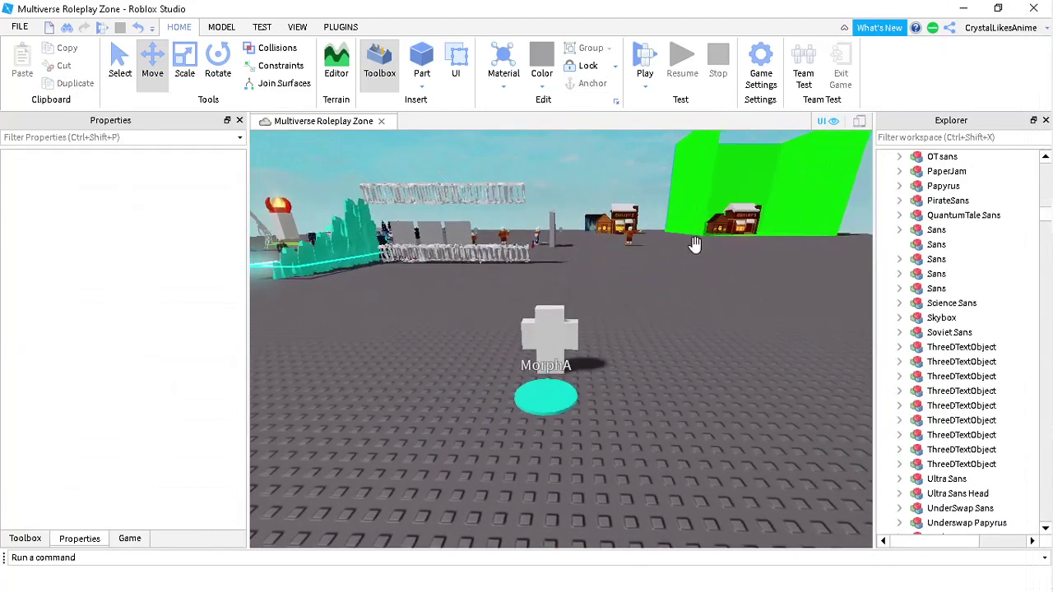
pyautogui.scroll(4, 693, 263)
pyautogui.scroll(-3, 693, 270)
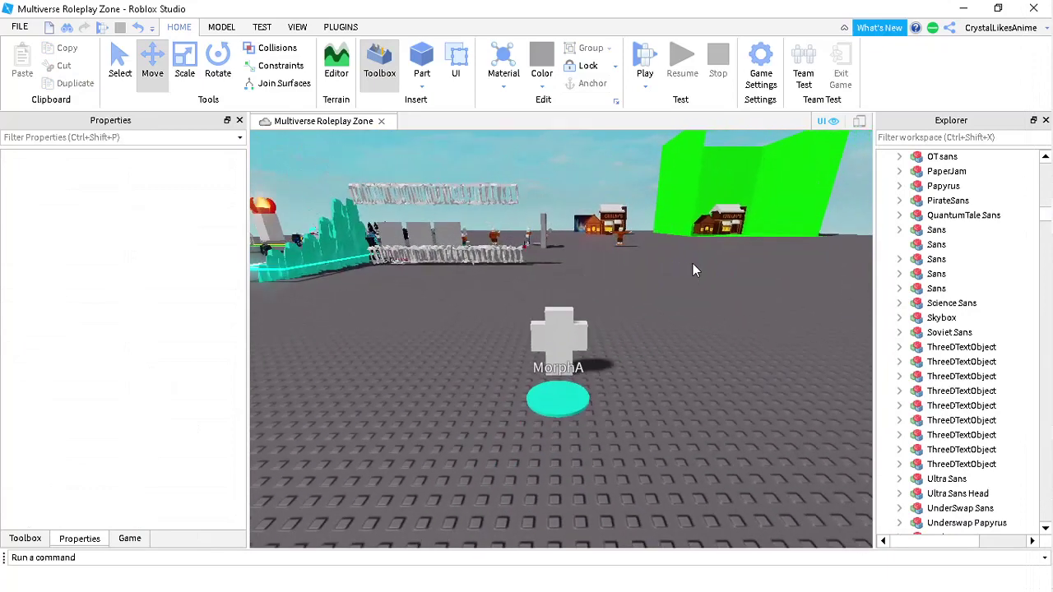
pyautogui.scroll(5, 692, 270)
pyautogui.scroll(-3, 695, 269)
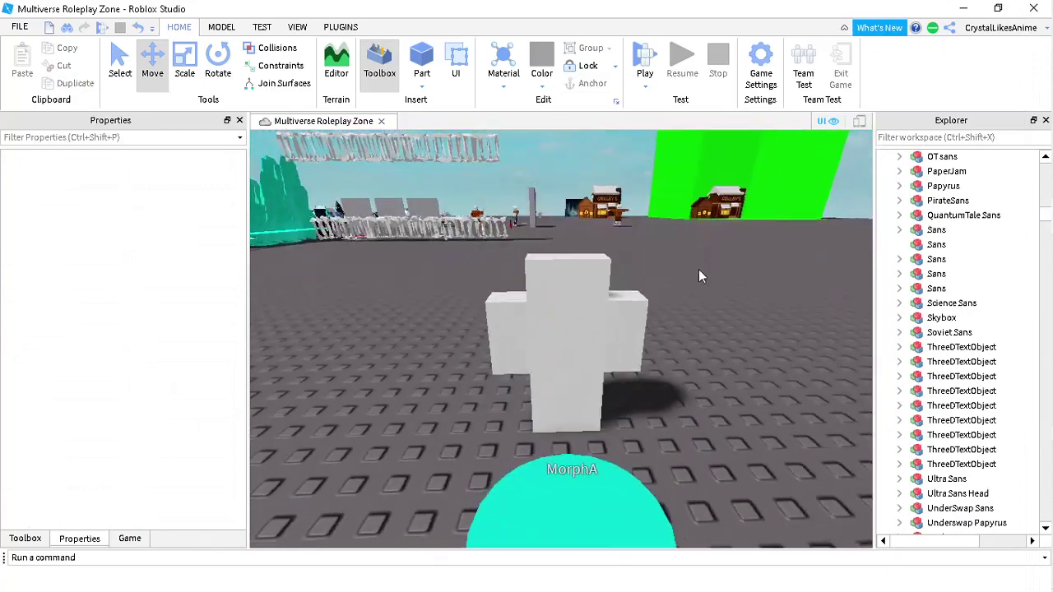
pyautogui.scroll(-3, 570, 425)
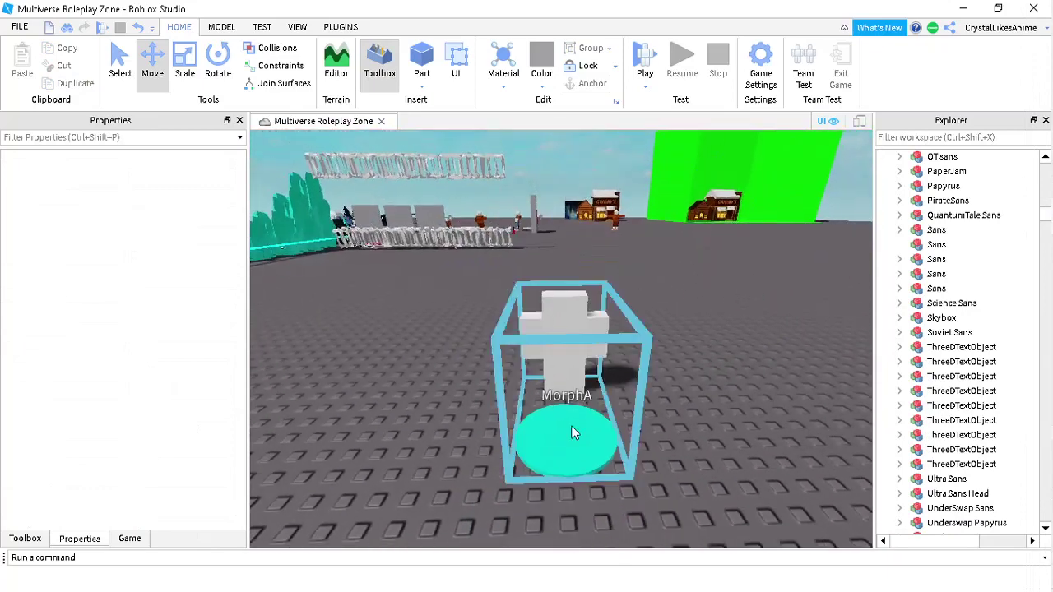
pyautogui.scroll(4, 604, 384)
pyautogui.scroll(-3, 613, 366)
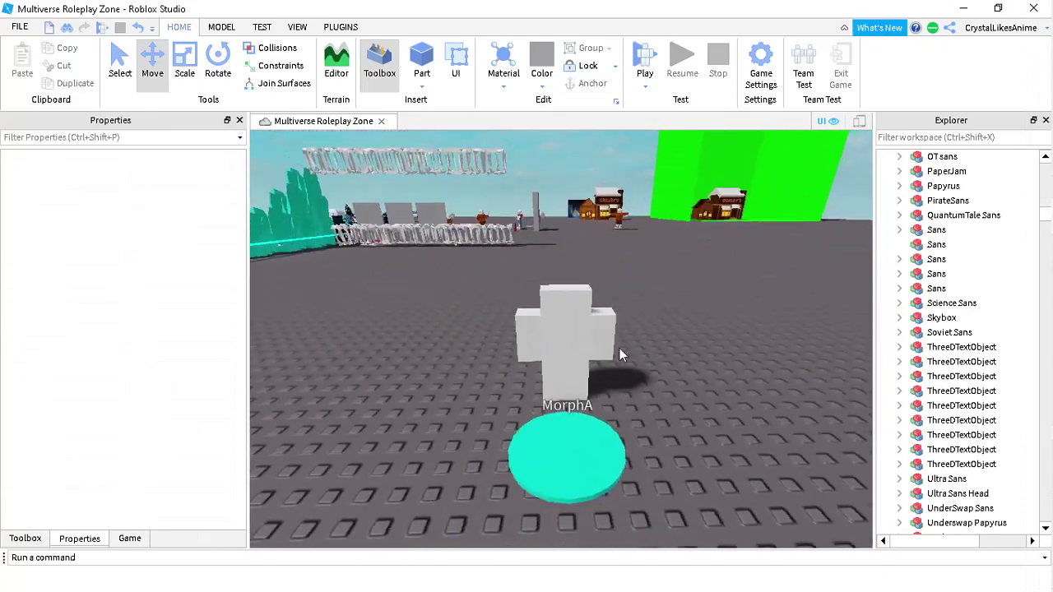
pyautogui.scroll(-2, 761, 218)
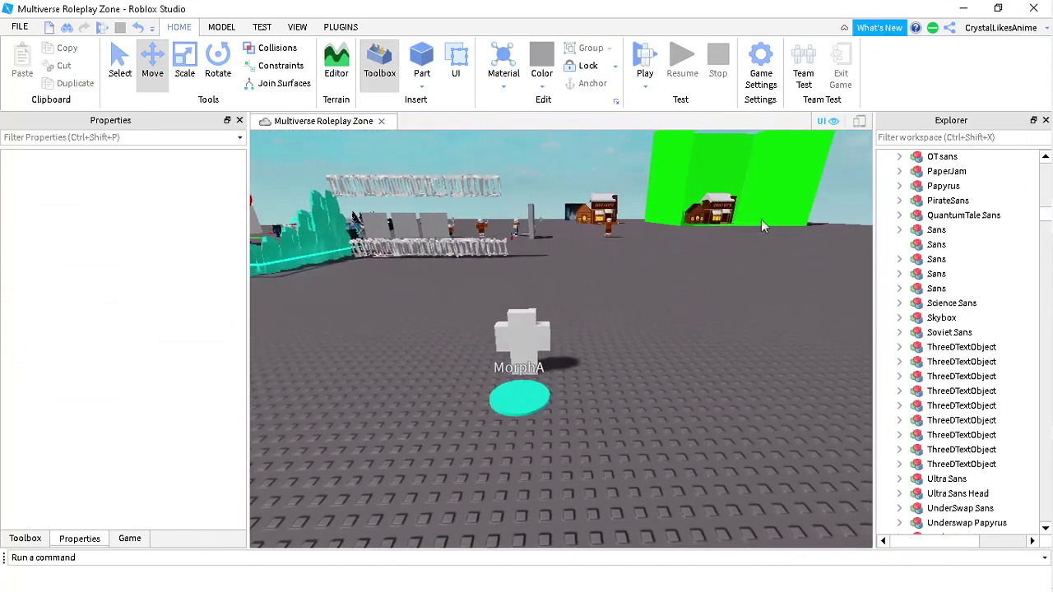
pyautogui.scroll(3, 783, 193)
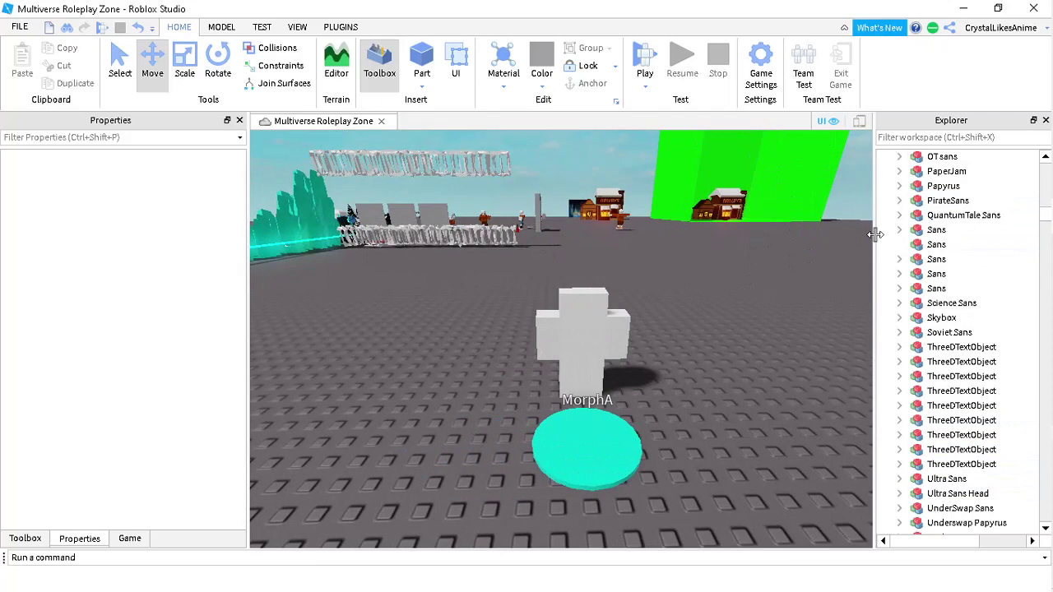
pyautogui.scroll(3, 823, 251)
pyautogui.scroll(-4, 823, 251)
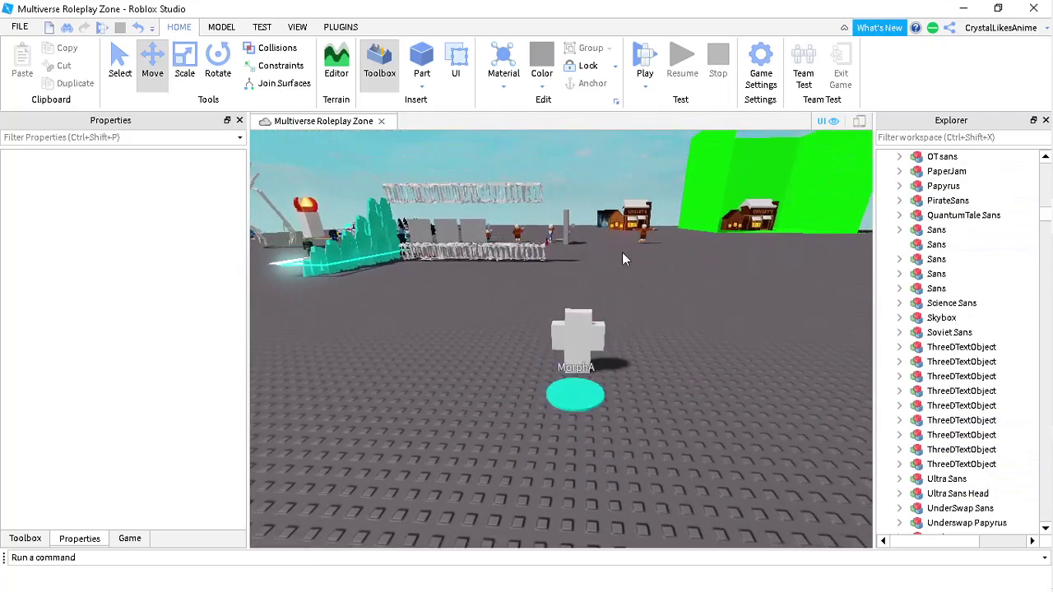
pyautogui.scroll(2, 689, 364)
# Select the MorphA model in the scene and examine its part groups and Head scripts in the object hierarchy.
pyautogui.click(557, 324)
pyautogui.scroll(3, 564, 325)
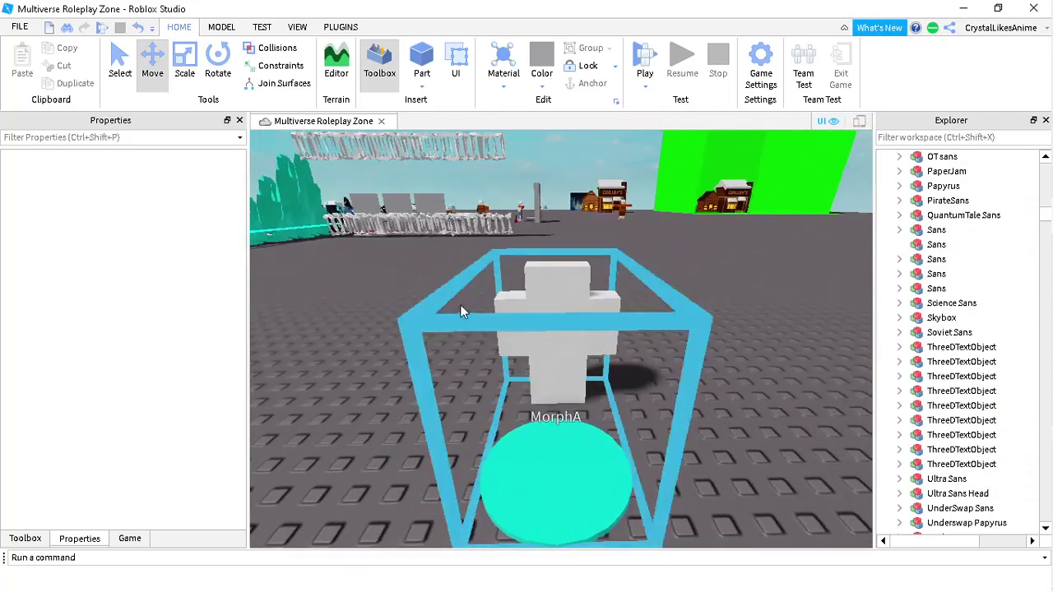
pyautogui.click(604, 312)
pyautogui.scroll(2, 547, 308)
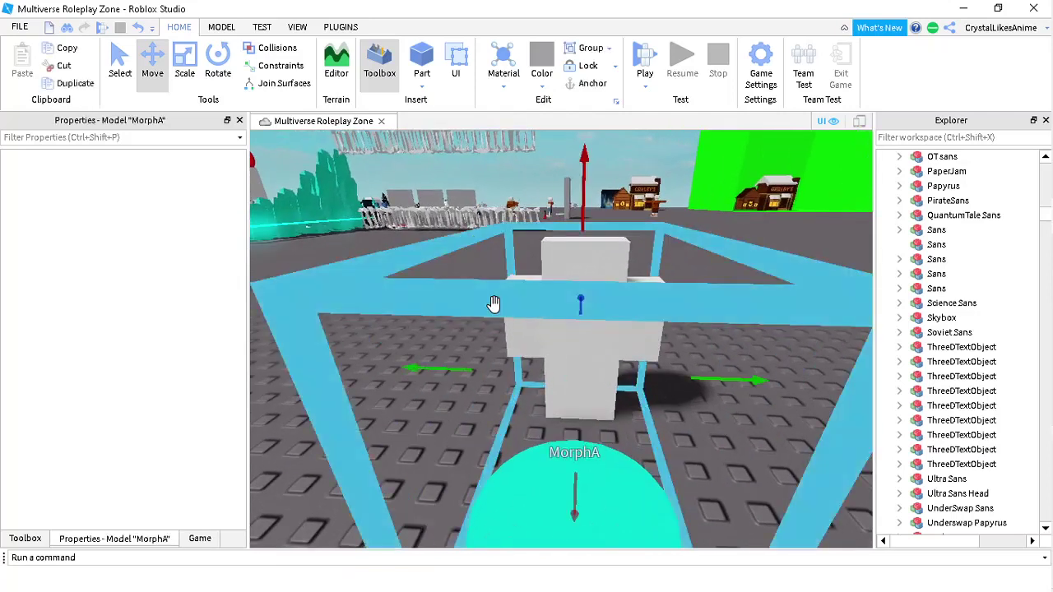
pyautogui.scroll(-4, 576, 280)
pyautogui.scroll(2, 650, 246)
pyautogui.scroll(-2, 935, 215)
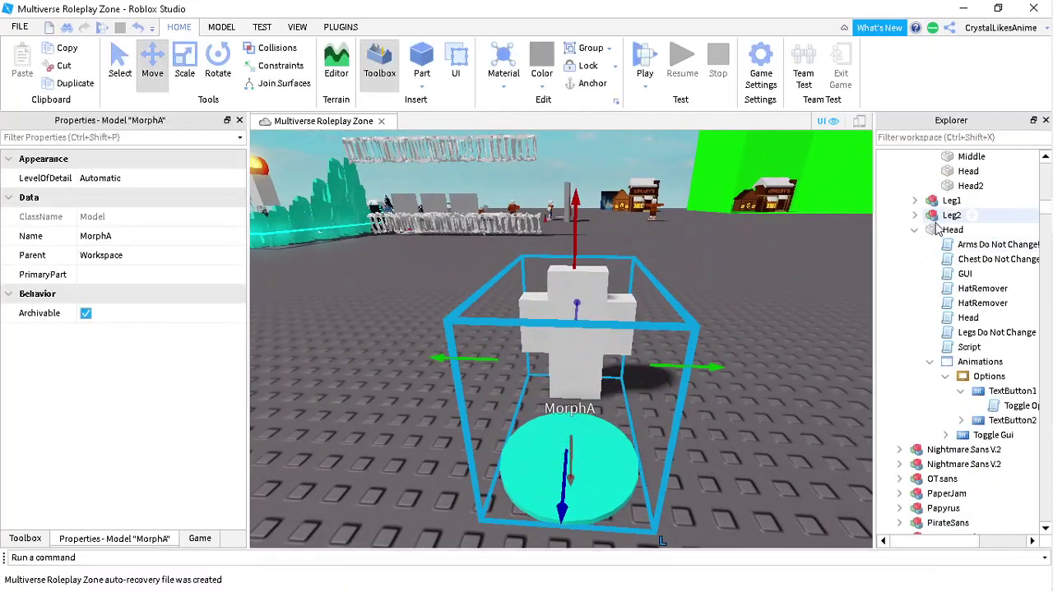
pyautogui.scroll(2, 935, 227)
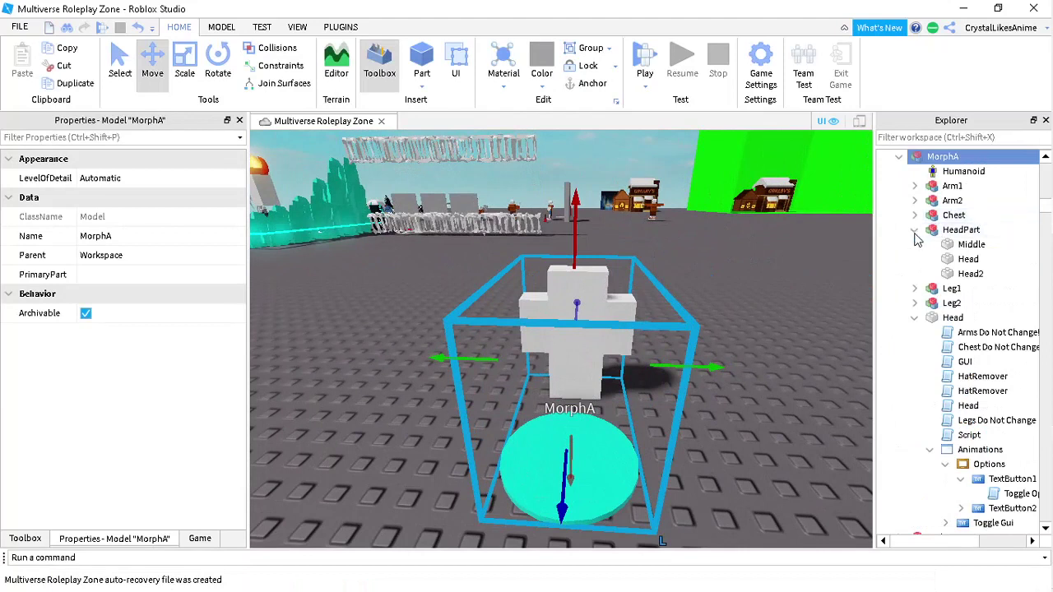
pyautogui.scroll(-1, 946, 232)
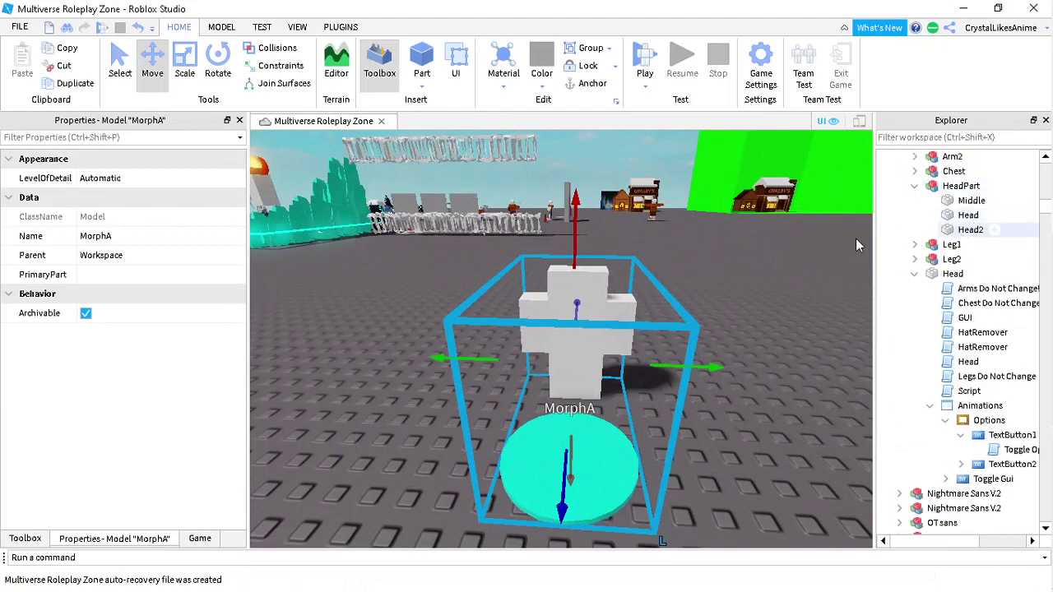
pyautogui.scroll(-3, 743, 262)
pyautogui.scroll(5, 743, 262)
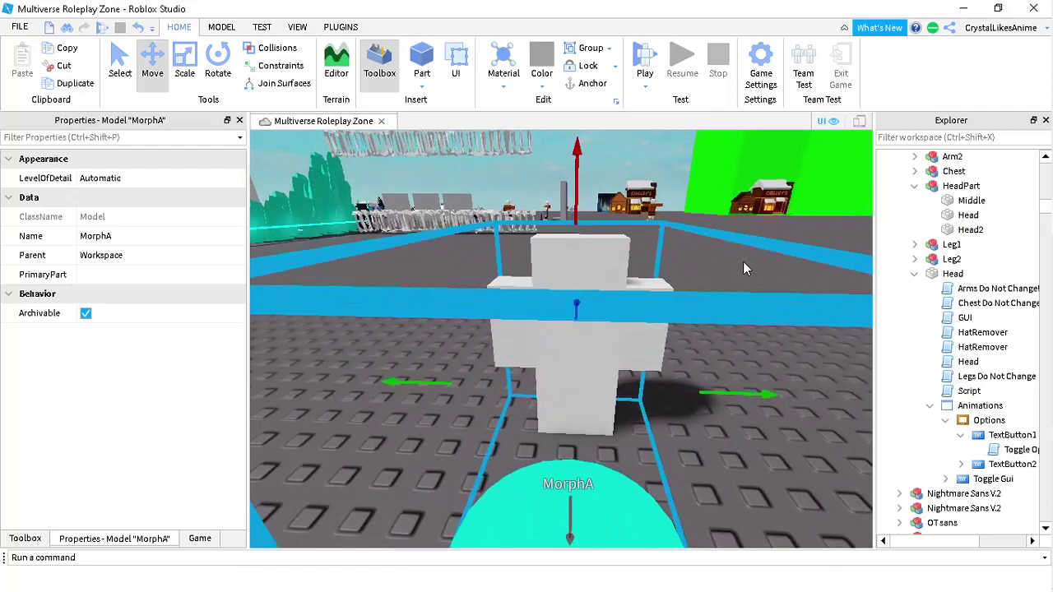
pyautogui.scroll(2, 743, 261)
pyautogui.scroll(-4, 742, 261)
pyautogui.scroll(2, 743, 262)
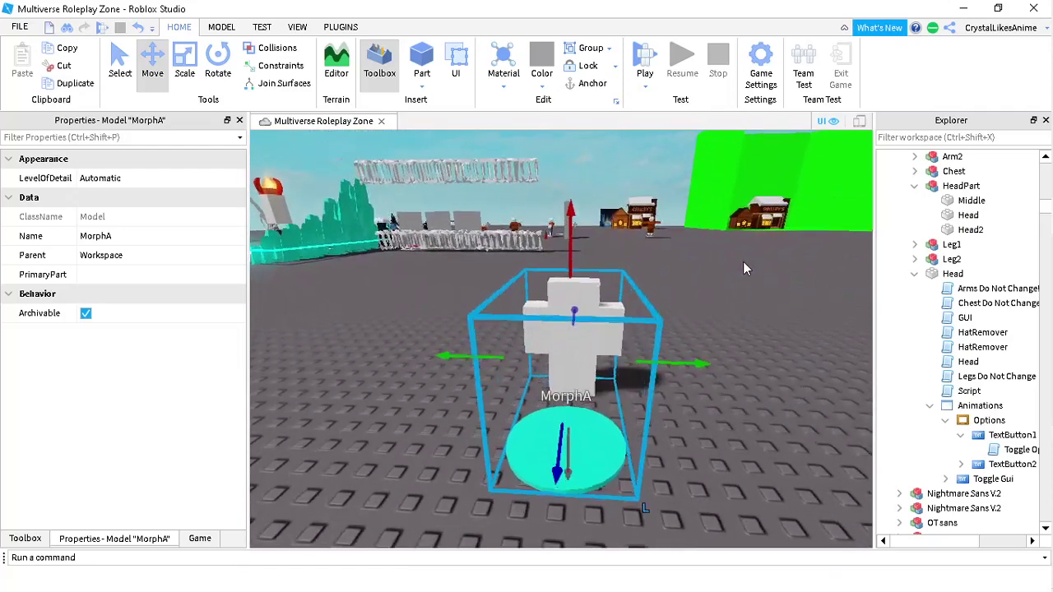
pyautogui.scroll(2, 743, 262)
pyautogui.scroll(-3, 692, 335)
pyautogui.scroll(1, 628, 338)
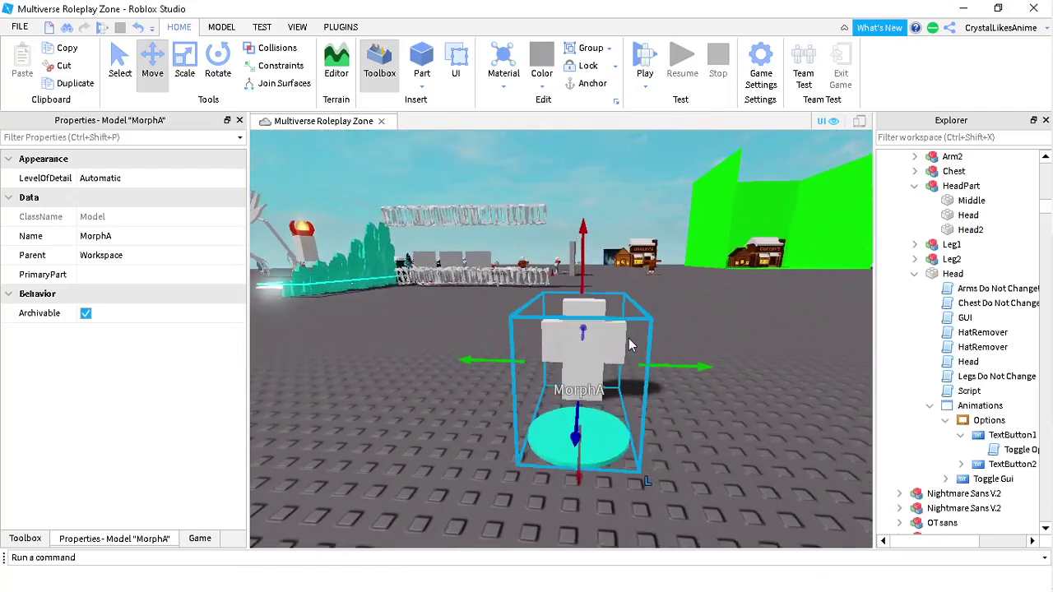
pyautogui.scroll(2, 628, 338)
pyautogui.scroll(-3, 628, 338)
pyautogui.scroll(3, 628, 338)
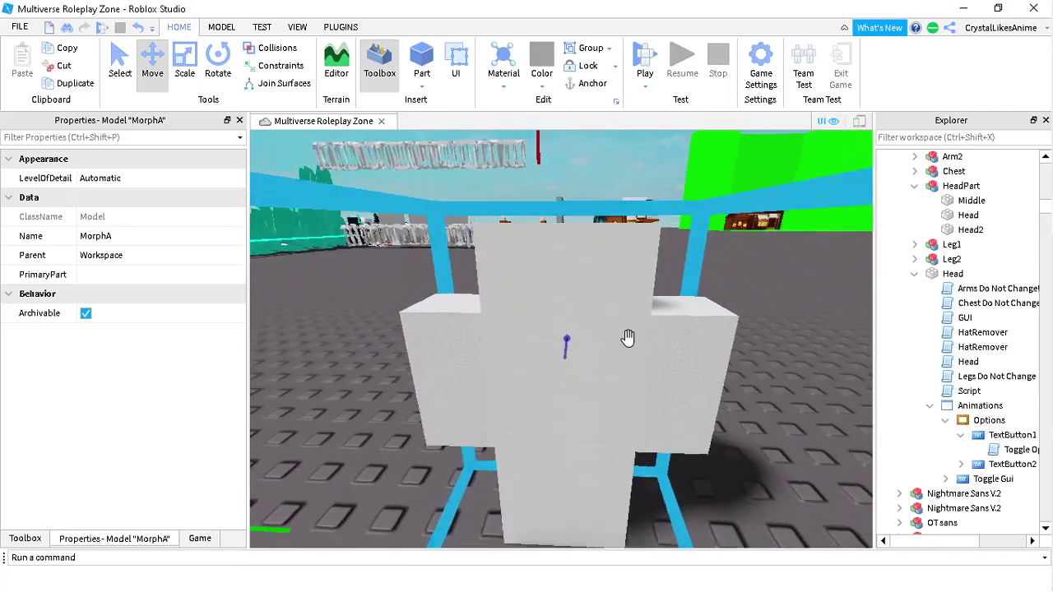
pyautogui.scroll(-4, 628, 338)
pyautogui.scroll(1, 628, 338)
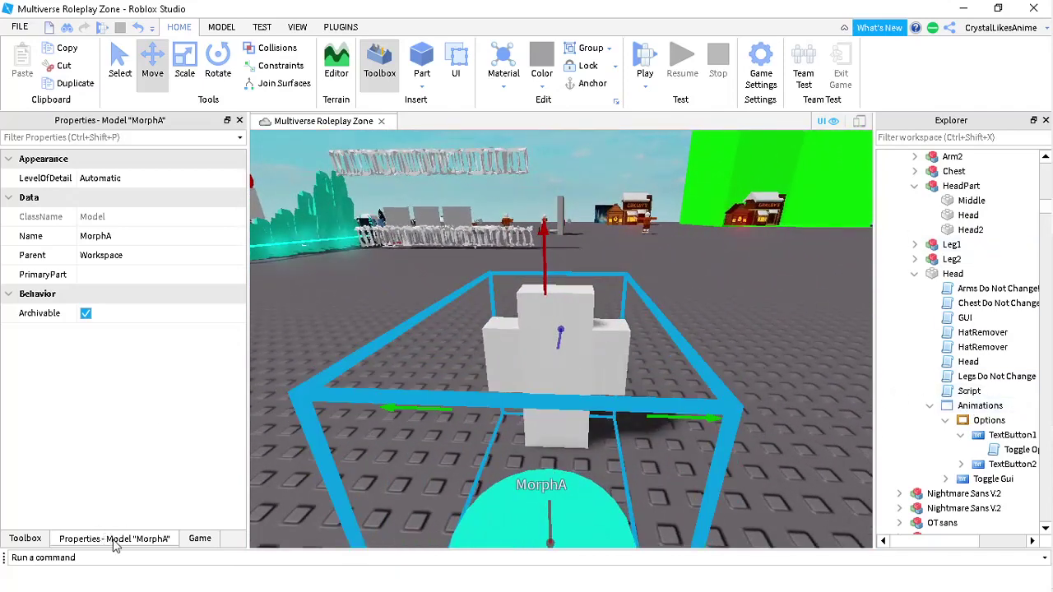
# Delete the MorphA model, insert the MorphGui model from My Models in its place, and expand its Head part in the hierarchy.
pyautogui.click(34, 536)
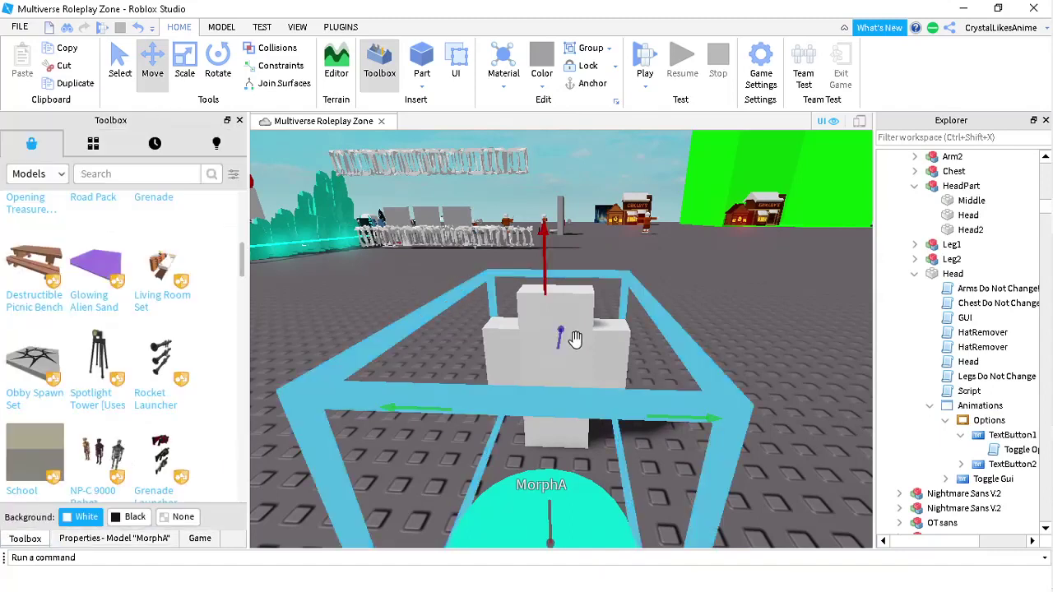
pyautogui.press('Delete')
pyautogui.click(93, 144)
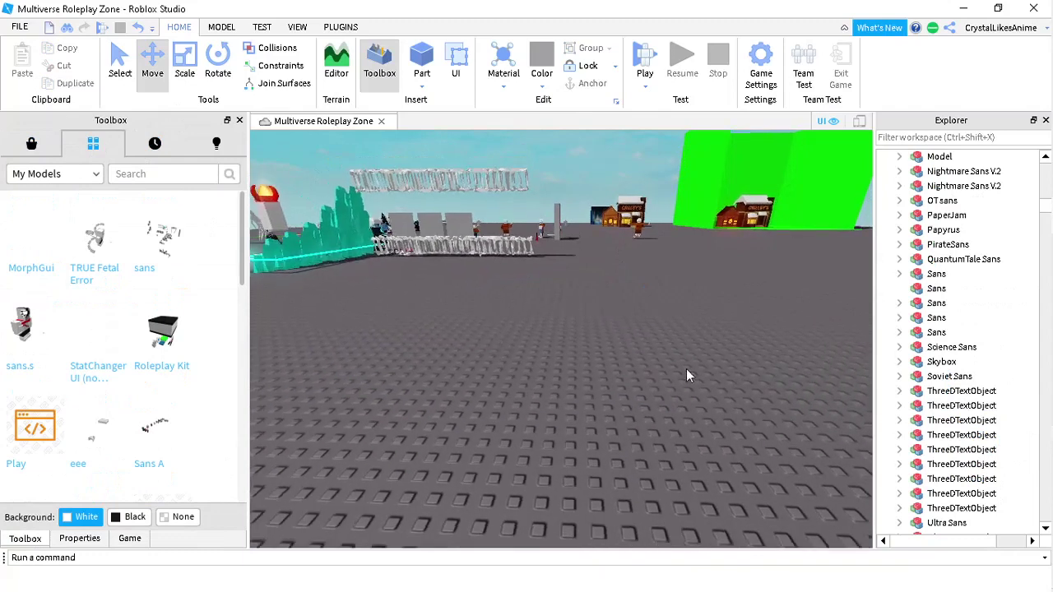
pyautogui.click(25, 258)
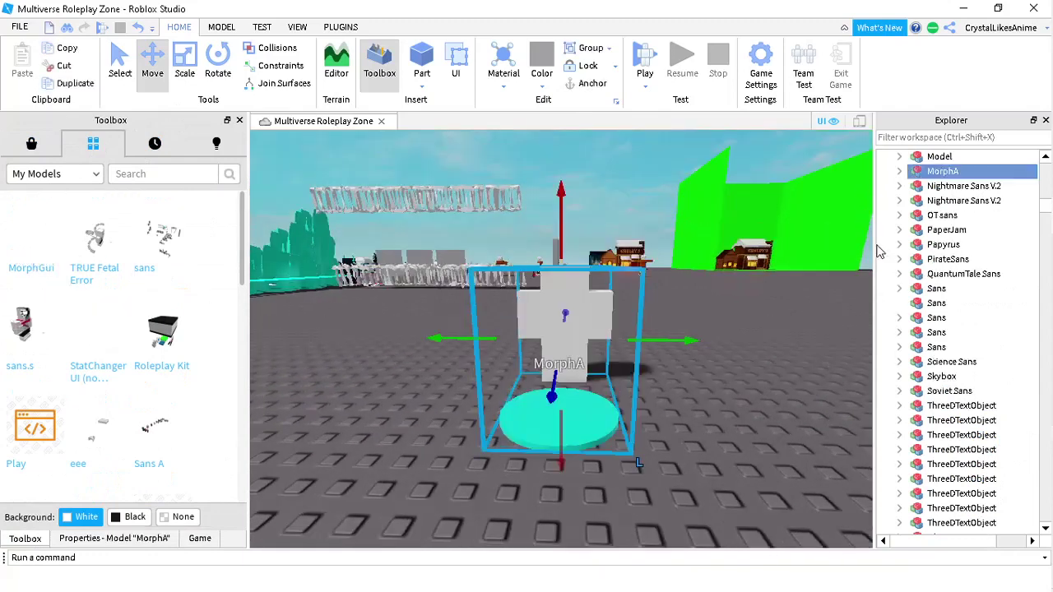
pyautogui.click(915, 288)
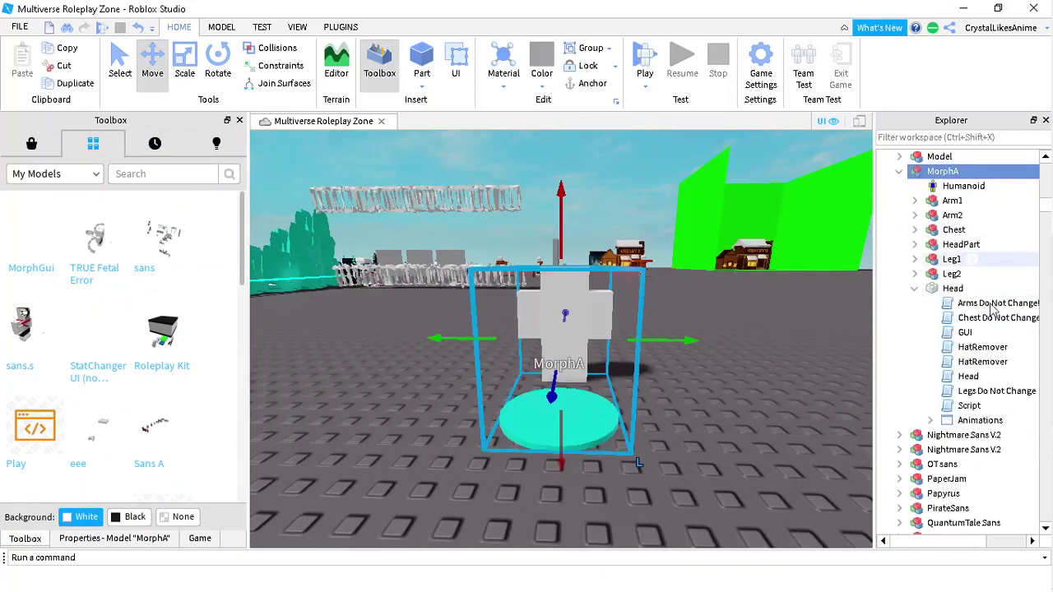
pyautogui.moveTo(597, 395); pyautogui.dragTo(605, 452)
pyautogui.click(739, 409)
pyautogui.hotkey('ctrl', 'z')
pyautogui.scroll(3, 567, 343)
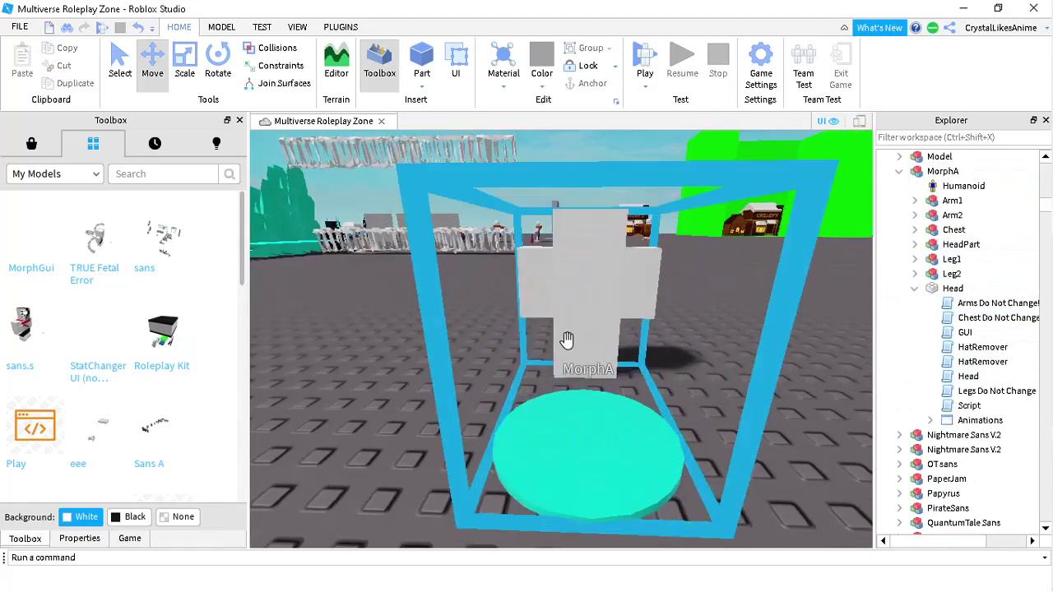
pyautogui.scroll(-6, 561, 273)
pyautogui.scroll(1, 531, 308)
pyautogui.click(571, 313)
pyautogui.click(664, 334)
pyautogui.scroll(5, 739, 339)
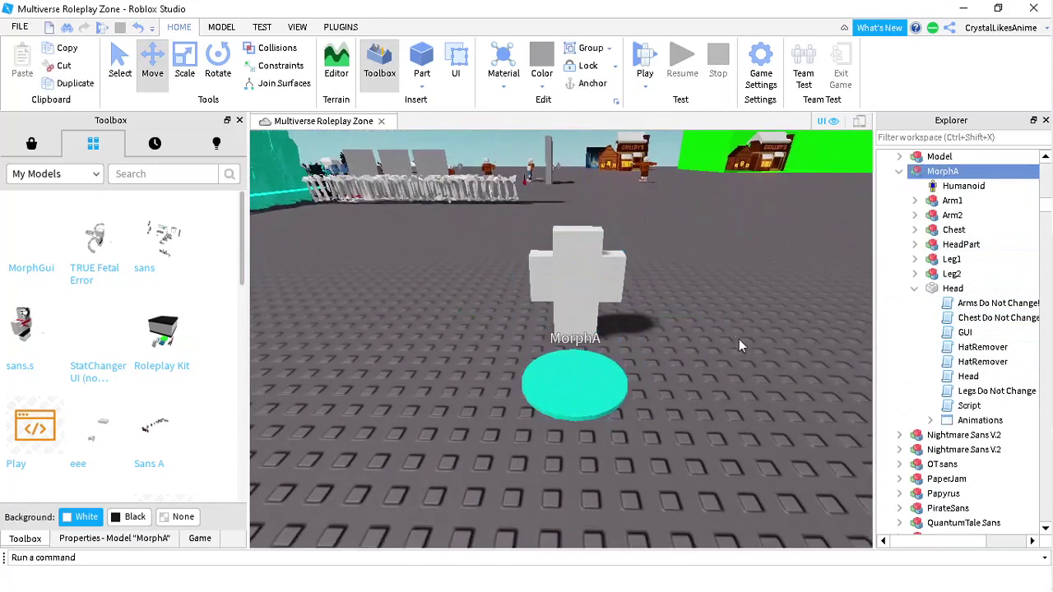
pyautogui.moveTo(745, 343)
pyautogui.mouseDown(button='right')
pyautogui.moveTo(746, 308)
pyautogui.moveTo(745, 343)
pyautogui.mouseUp(button='right')
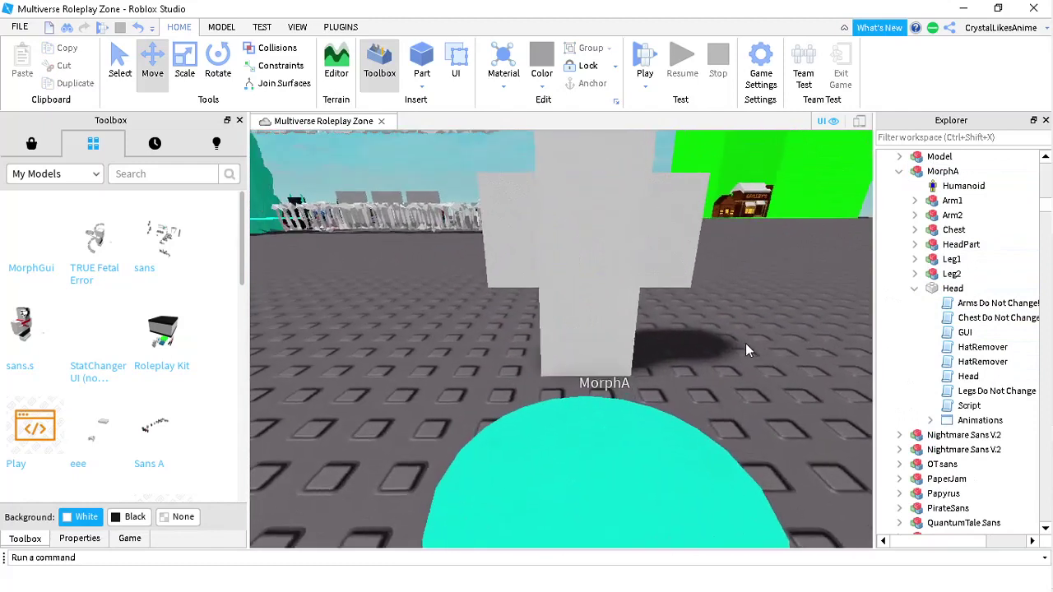
pyautogui.scroll(-4, 745, 343)
pyautogui.scroll(3, 745, 343)
pyautogui.scroll(-3, 744, 342)
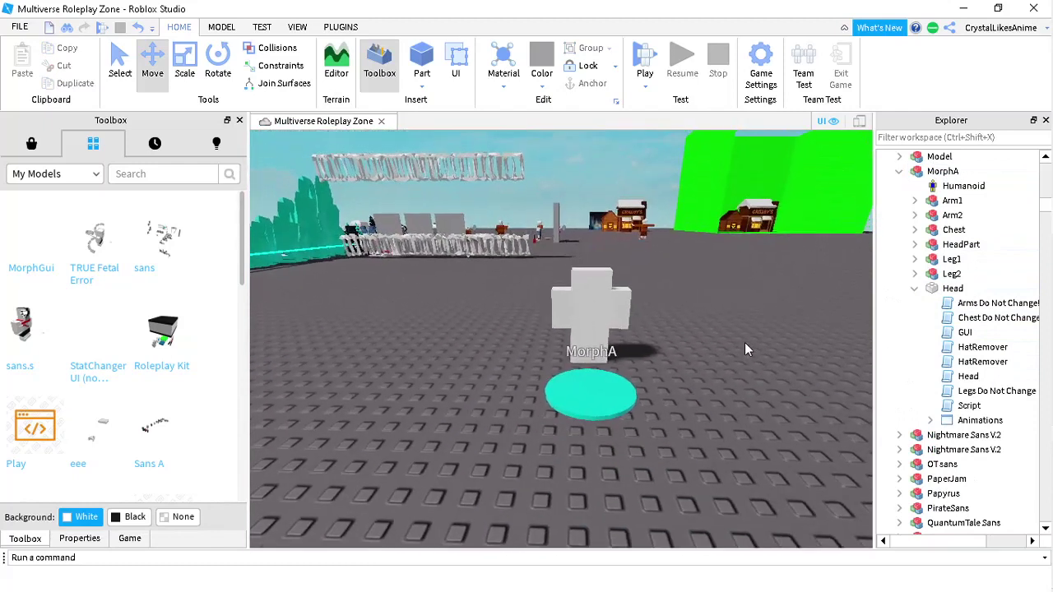
pyautogui.scroll(4, 744, 342)
pyautogui.scroll(-3, 564, 324)
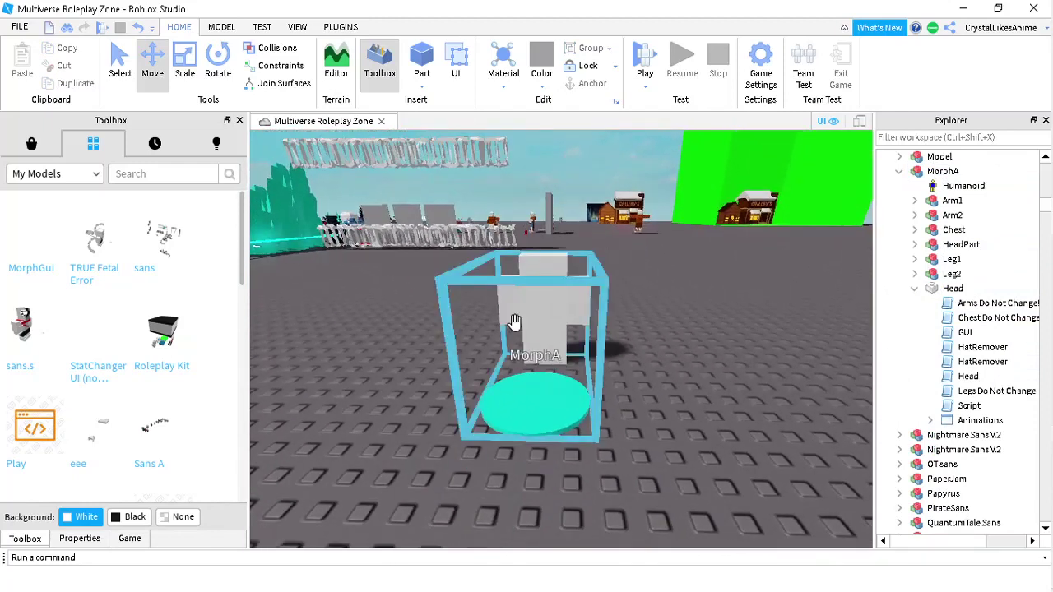
# Select the inserted MorphA model and examine the parts inside its HeadPart, Leg1 and Leg2 groups, collapsing the groups again.
pyautogui.click(513, 324)
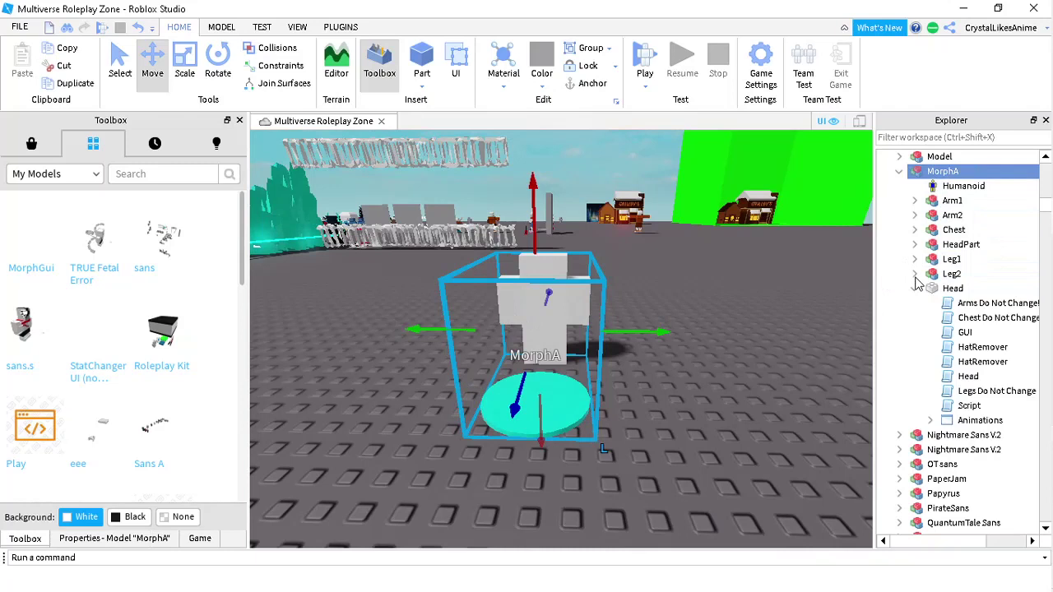
pyautogui.click(915, 275)
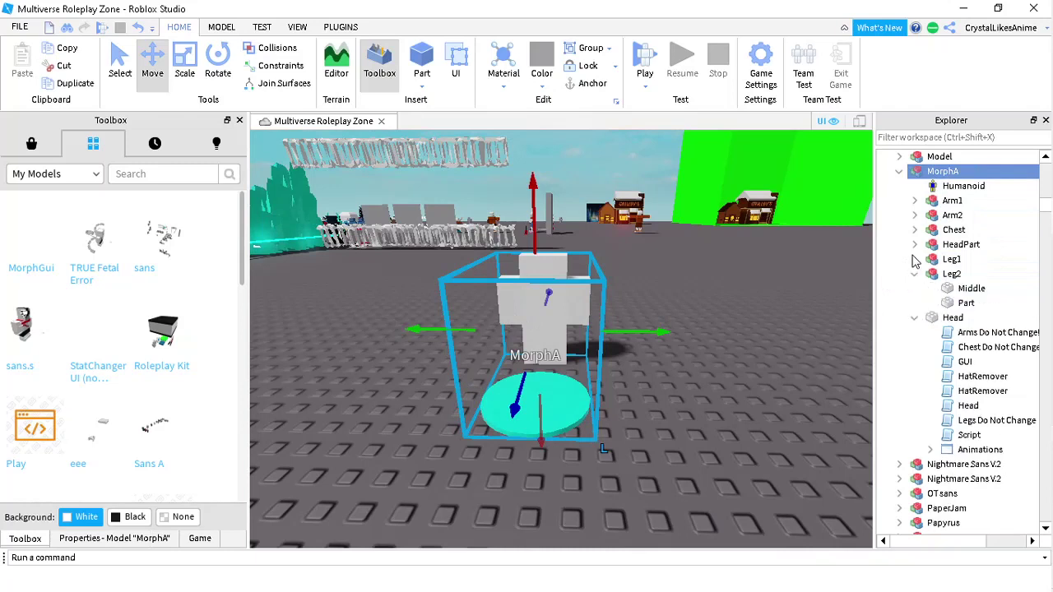
pyautogui.click(915, 259)
pyautogui.click(914, 244)
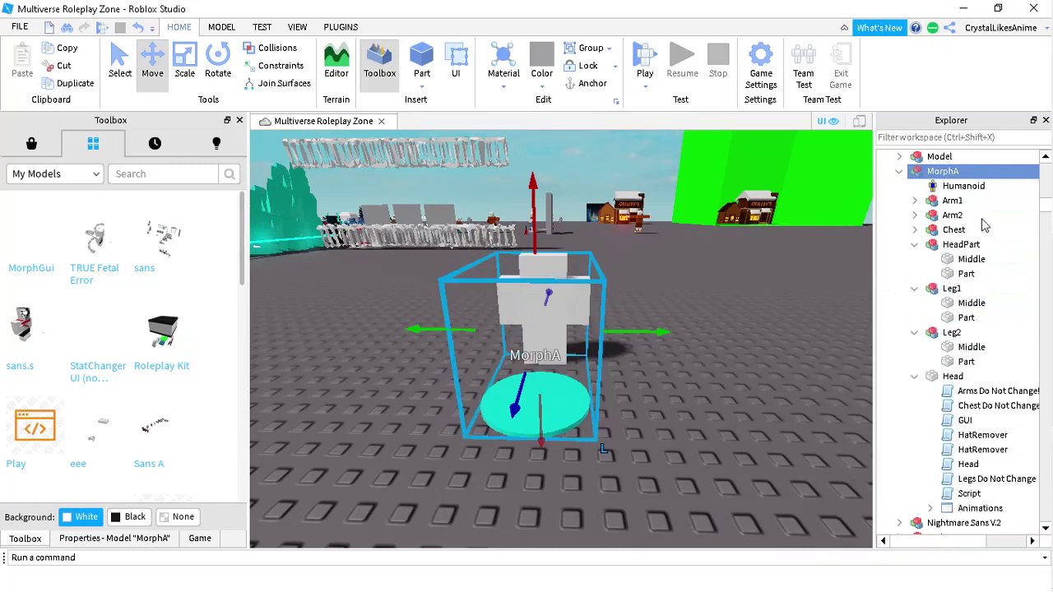
pyautogui.click(915, 244)
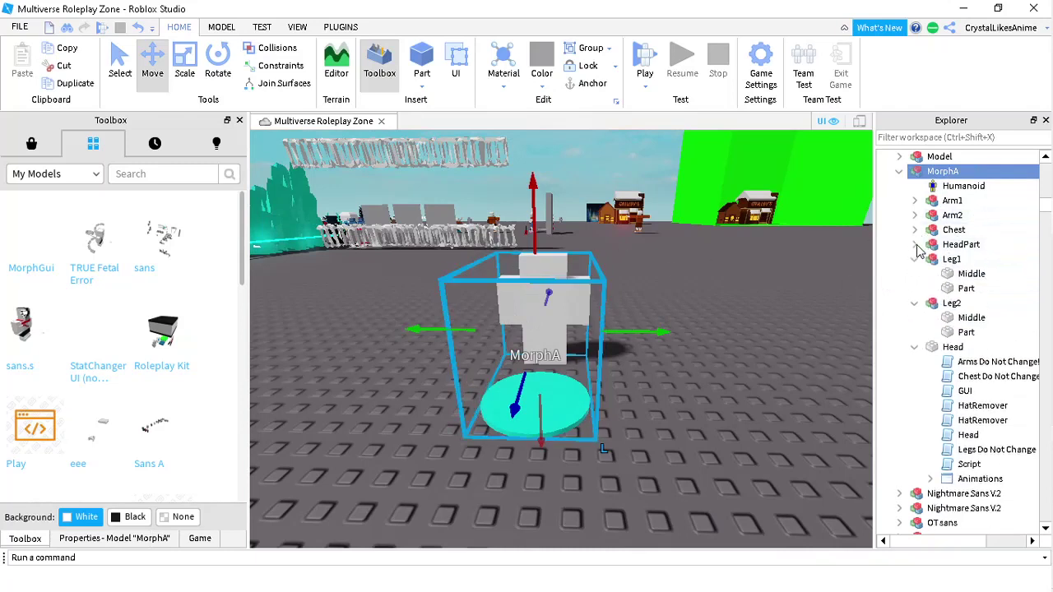
pyautogui.click(915, 260)
pyautogui.click(915, 274)
pyautogui.press('a')
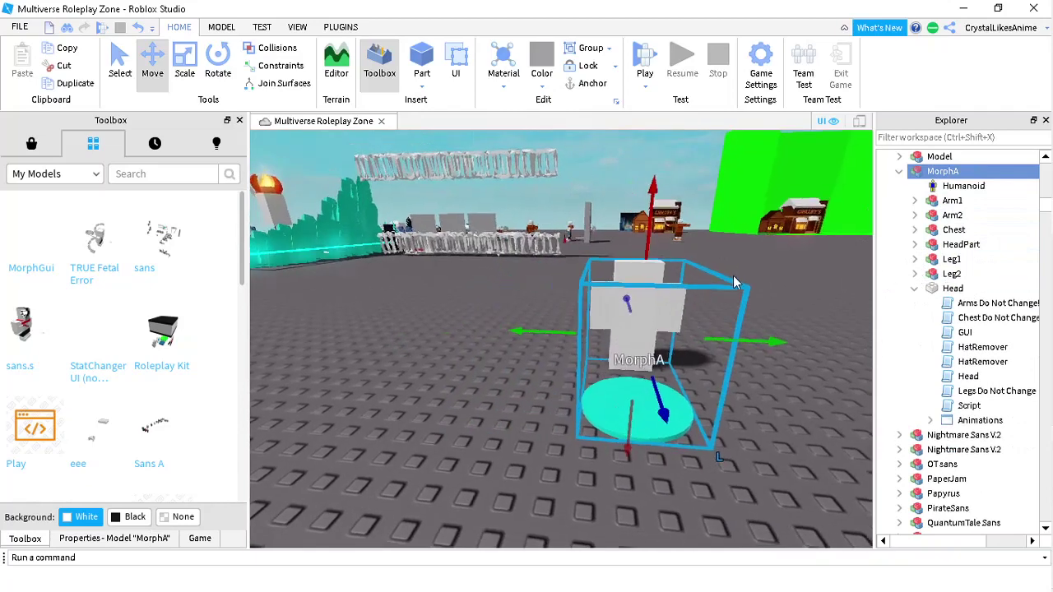
pyautogui.press('w')
pyautogui.scroll(-3, 731, 274)
pyautogui.scroll(2, 731, 274)
pyautogui.scroll(-3, 731, 274)
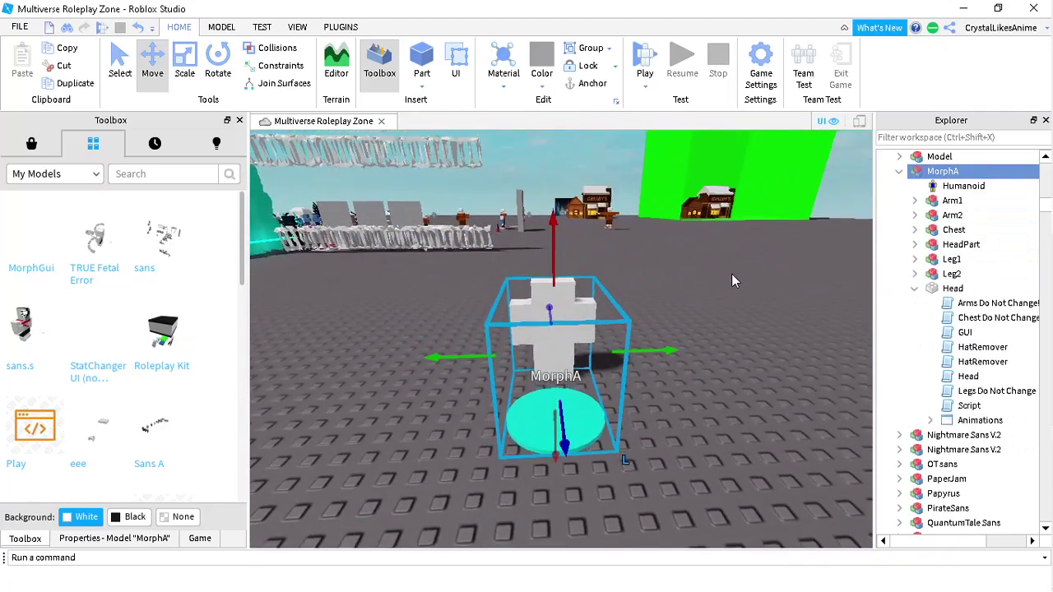
pyautogui.scroll(4, 730, 274)
pyautogui.press('s')
pyautogui.press('w')
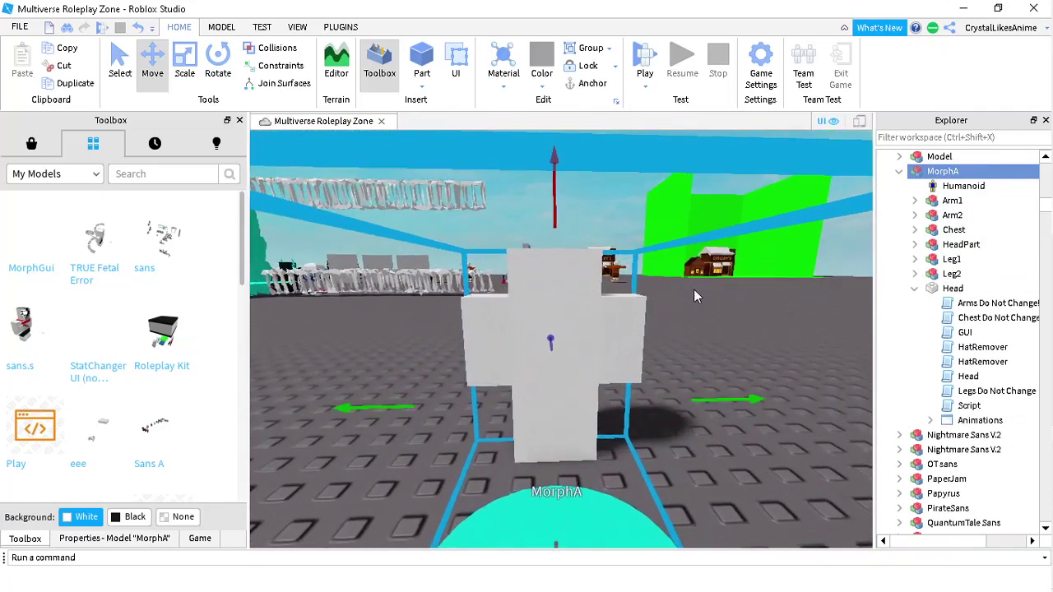
pyautogui.press('s')
pyautogui.press('s')
pyautogui.press('w')
pyautogui.press('s')
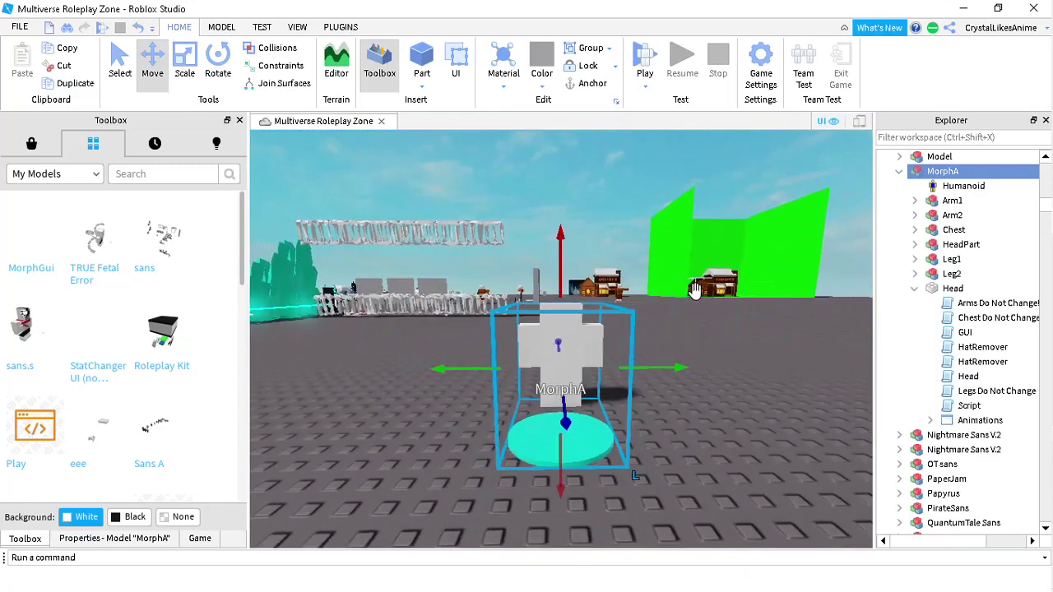
pyautogui.press('w')
pyautogui.press('s')
pyautogui.press('w')
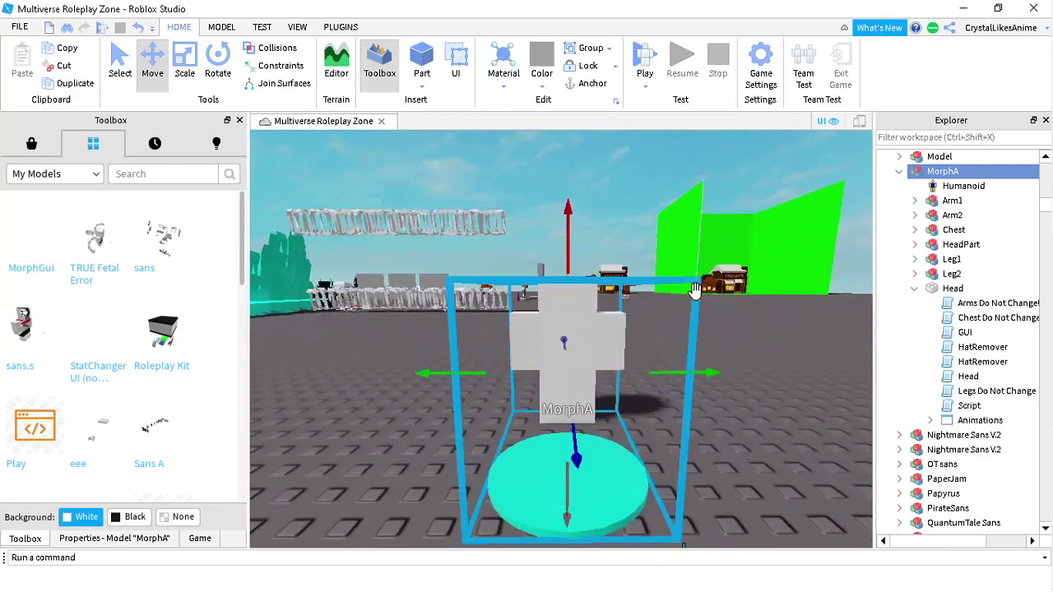
# Rename the MorphA model to Tur in the object hierarchy.
pyautogui.scroll(-1, 974, 368)
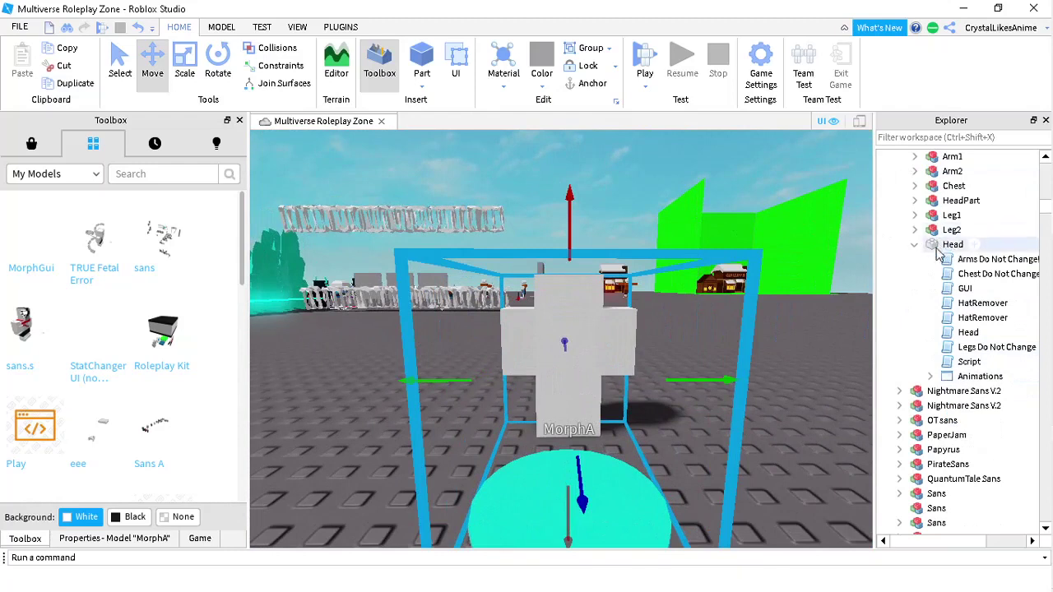
pyautogui.scroll(3, 955, 250)
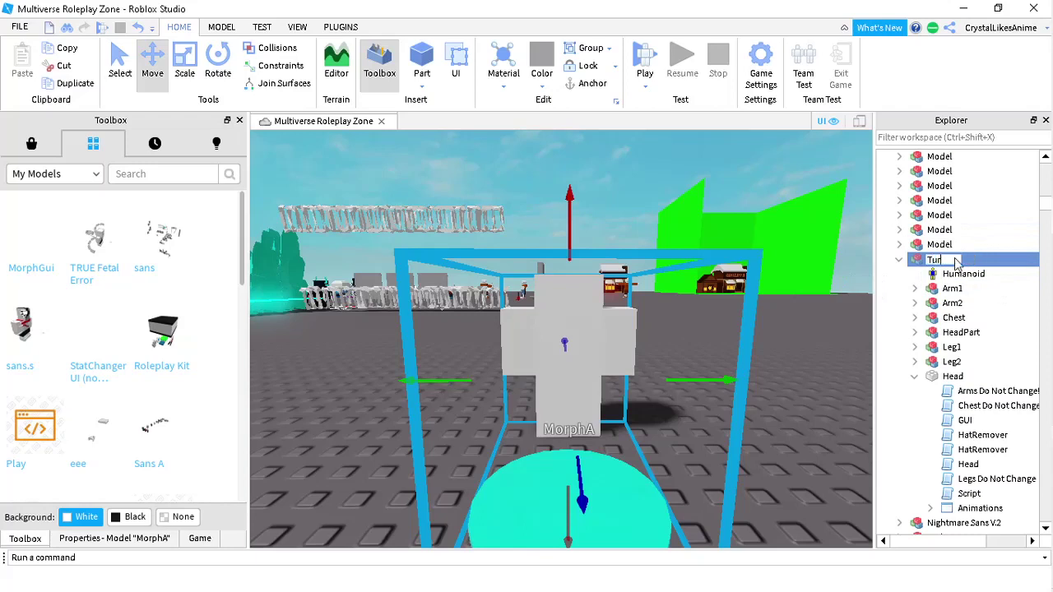
pyautogui.scroll(-2, 955, 260)
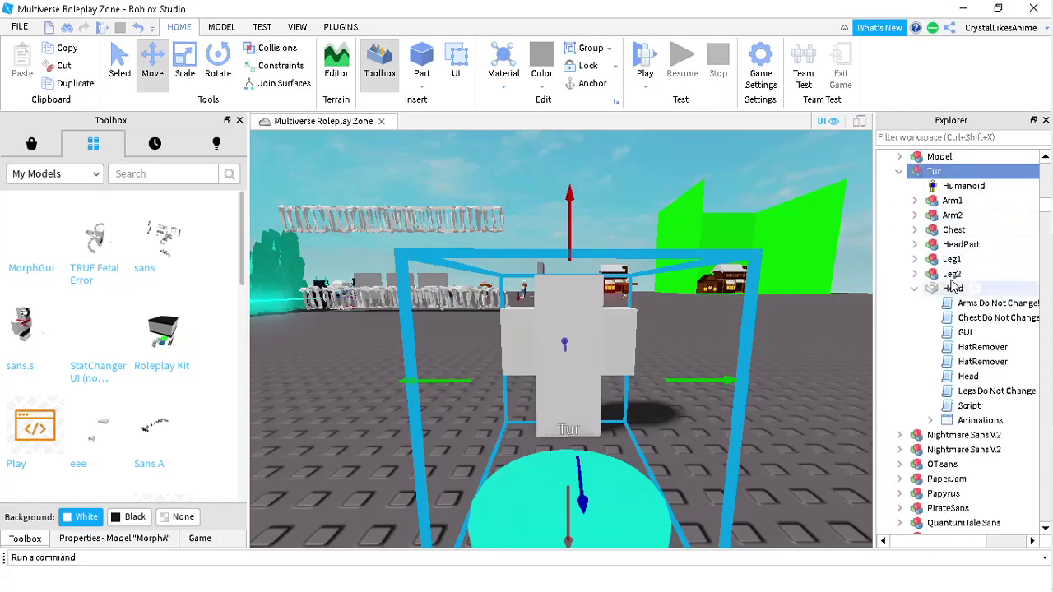
# Copy the Animations GUI from the Tur model's Head part and delete the original from the model.
pyautogui.scroll(-1, 994, 362)
pyautogui.click(983, 376)
pyautogui.rightClick(979, 376)
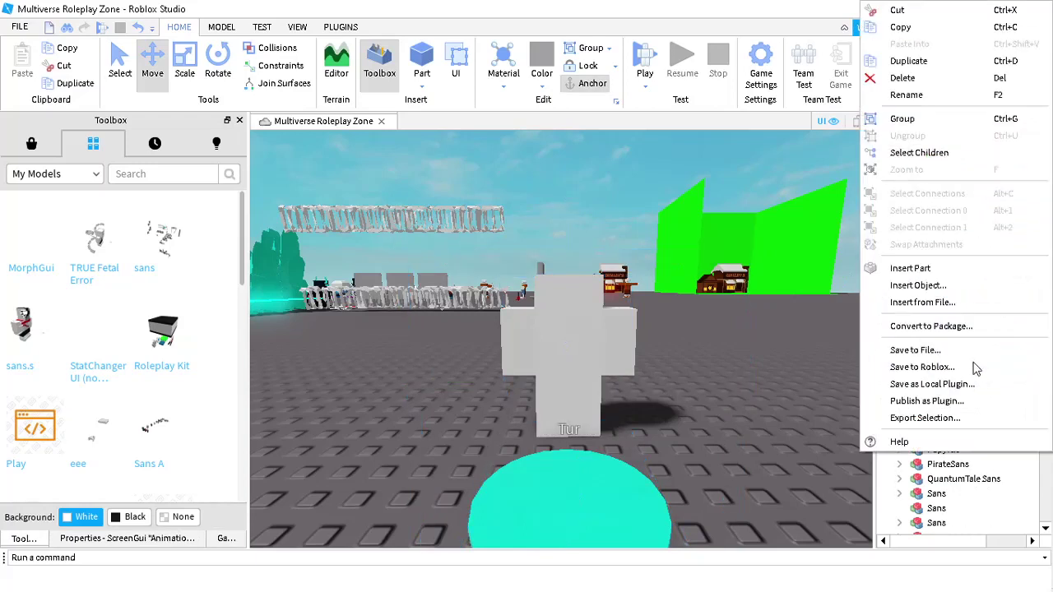
pyautogui.click(908, 29)
pyautogui.press('Delete')
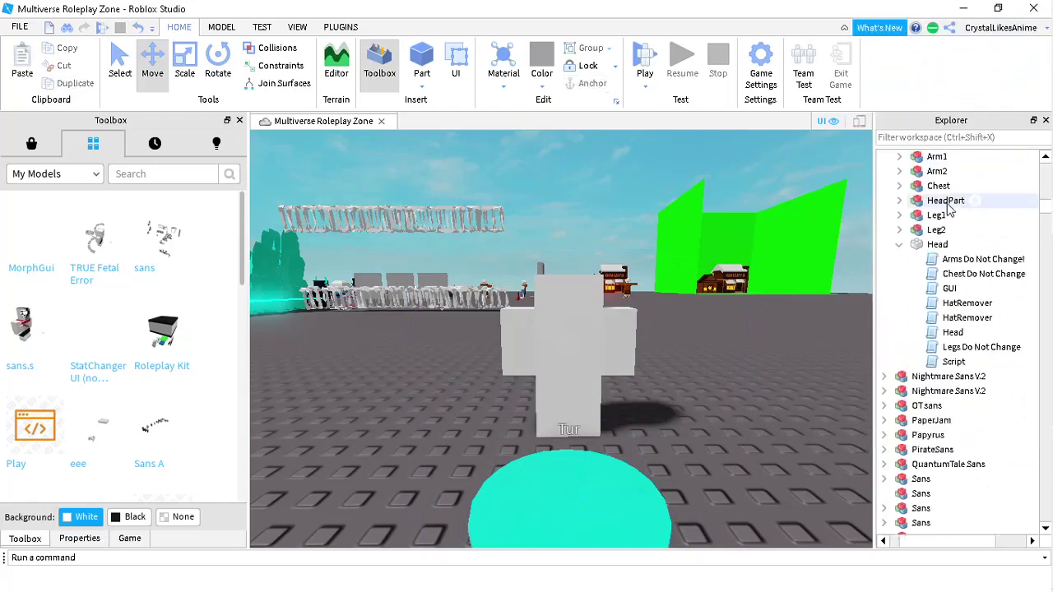
# Paste the copied Animations GUI into StarterGui.
pyautogui.moveTo(1047, 232); pyautogui.dragTo(1049, 566)
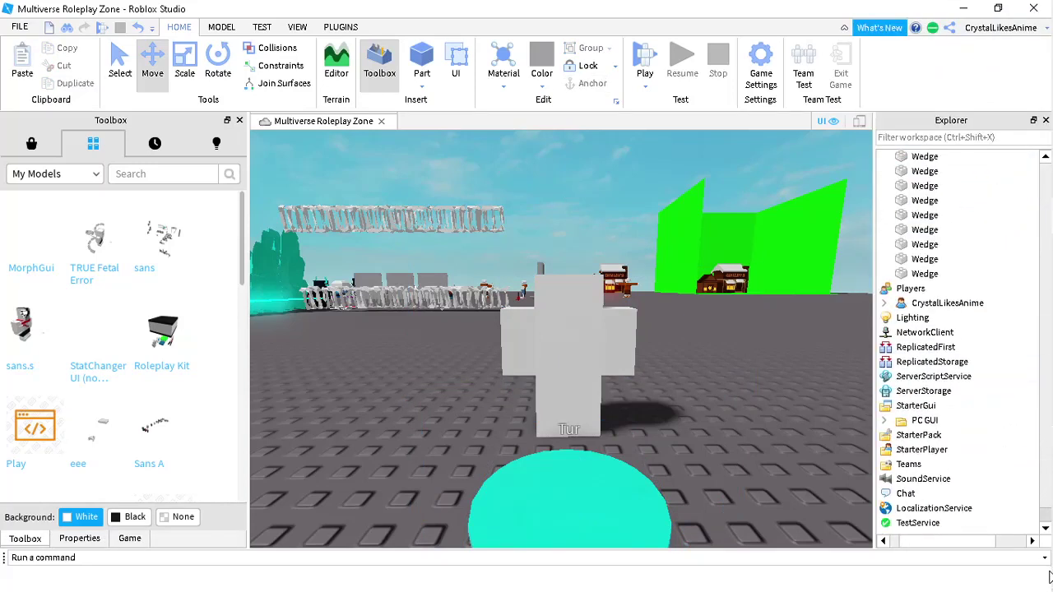
pyautogui.click(913, 391)
pyautogui.click(914, 406)
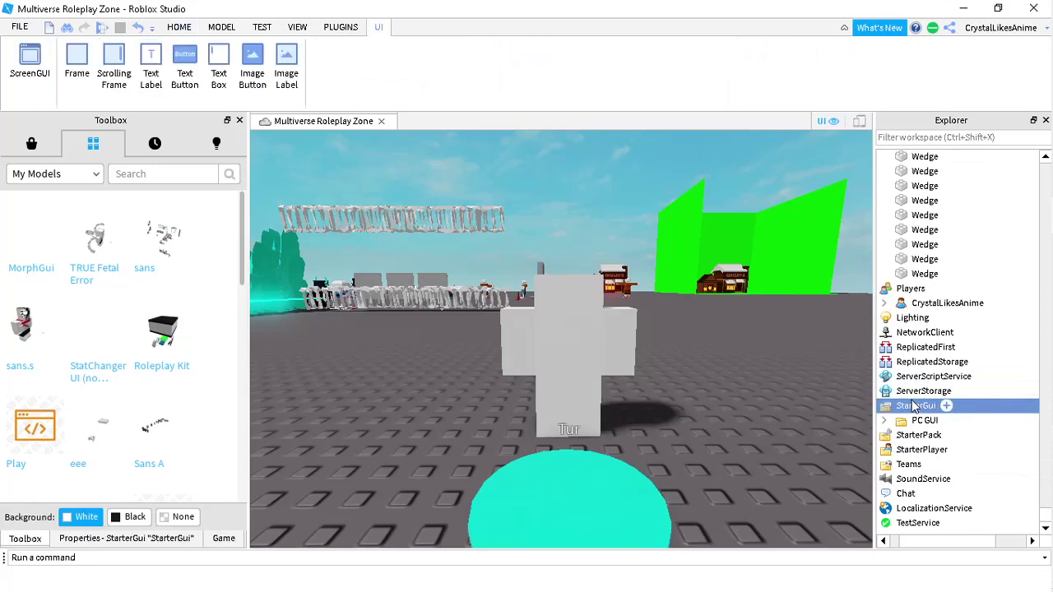
pyautogui.rightClick(915, 406)
pyautogui.click(909, 44)
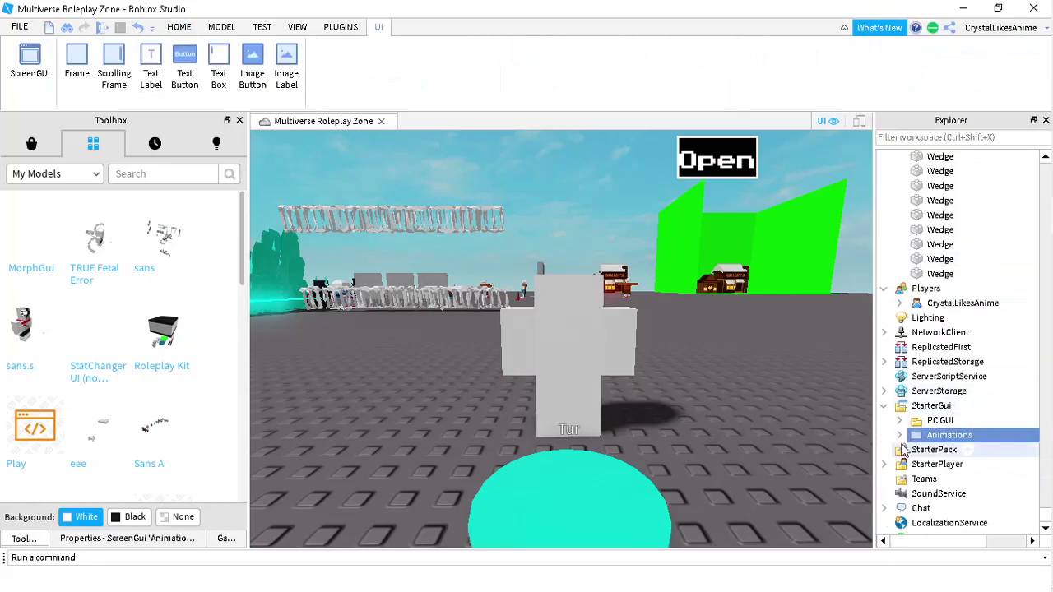
# Expand the Animations GUI in StarterGui and make its Options frame visible.
pyautogui.click(899, 435)
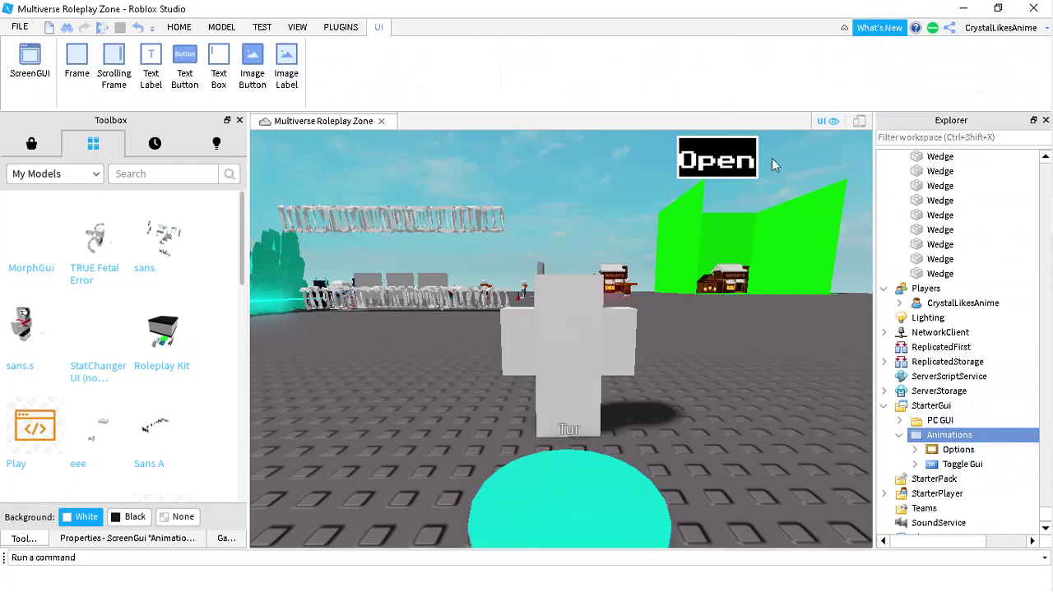
pyautogui.click(956, 449)
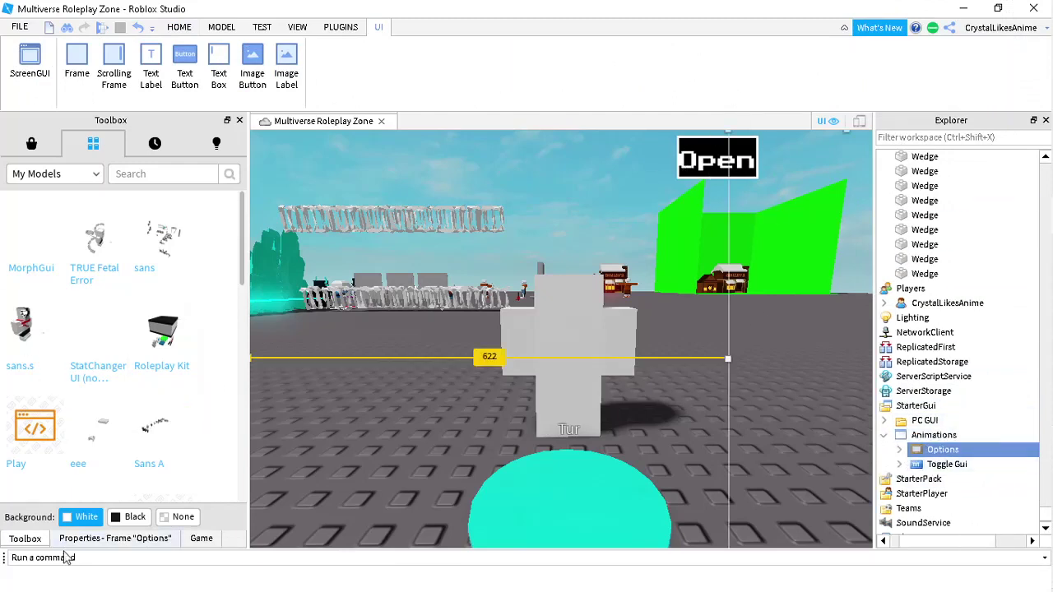
pyautogui.click(115, 538)
pyautogui.scroll(-3, 123, 362)
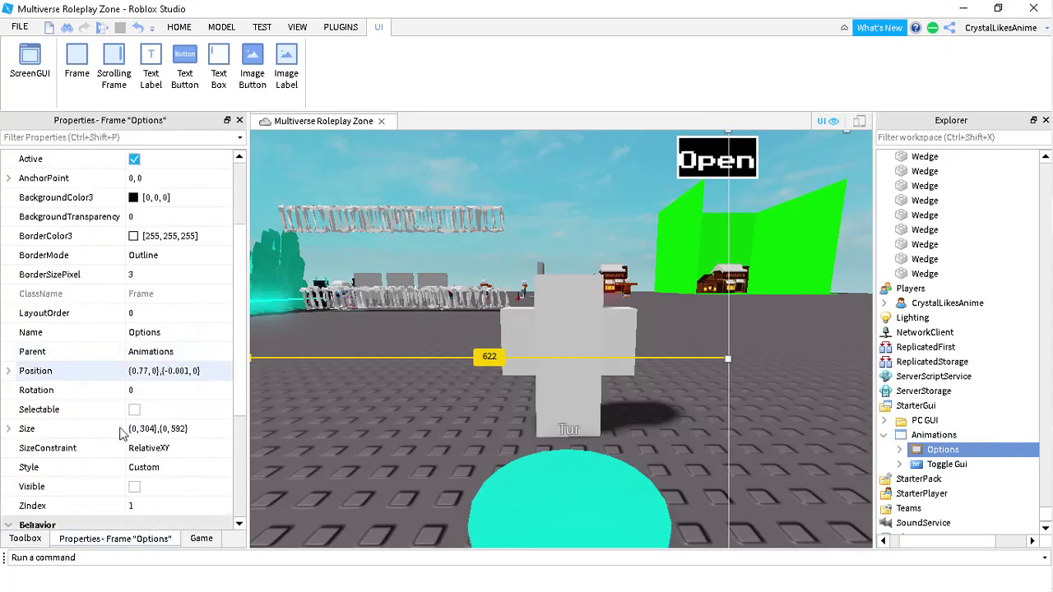
pyautogui.click(134, 487)
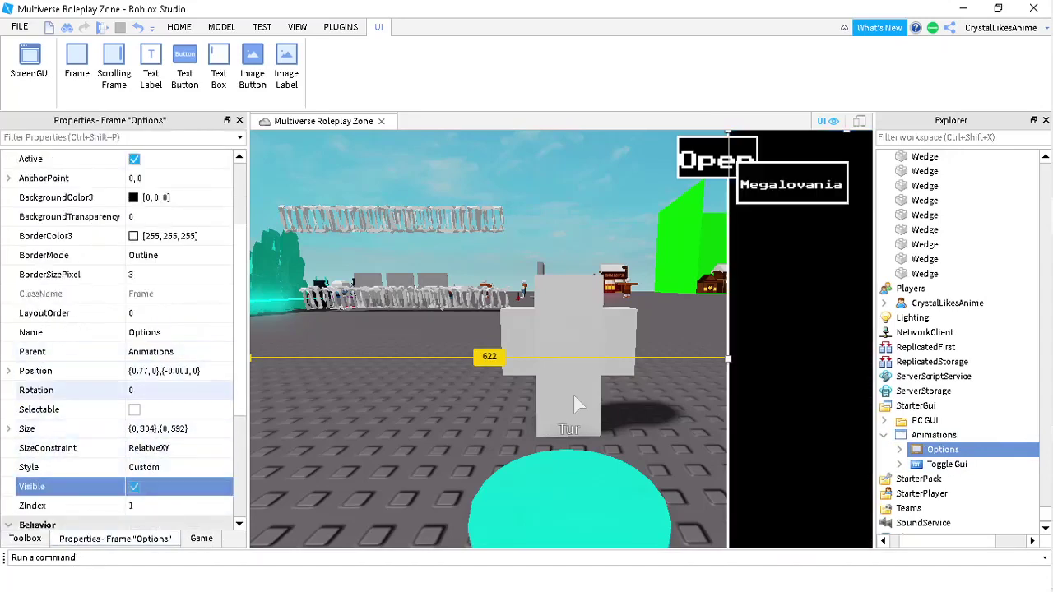
# Expand the Options frame's TextButton1 and move the button up to about {0.038, 0},{0.016, 0} within the frame.
pyautogui.click(900, 450)
pyautogui.click(921, 465)
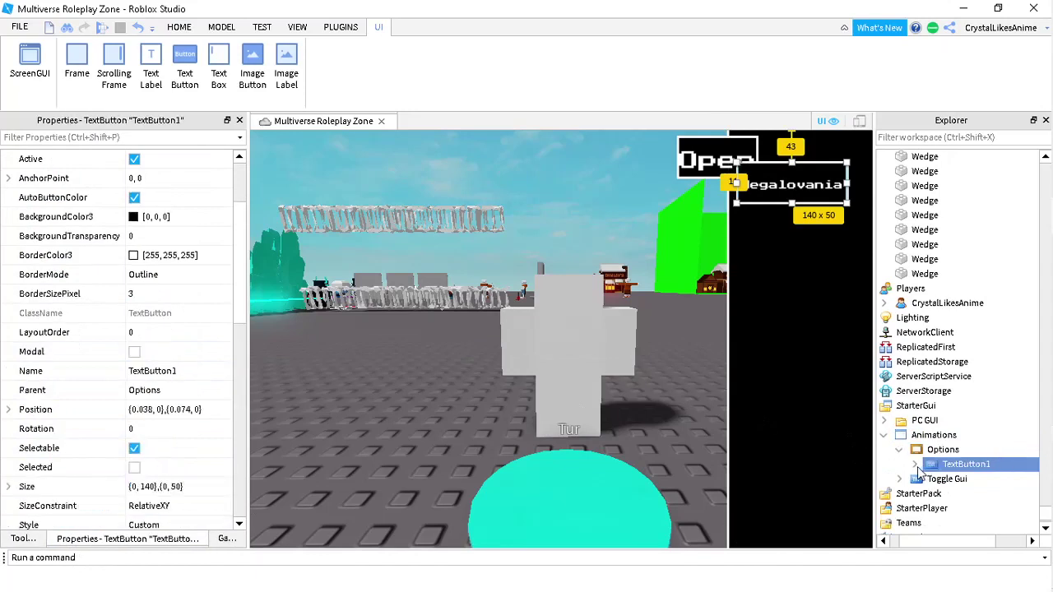
pyautogui.click(914, 465)
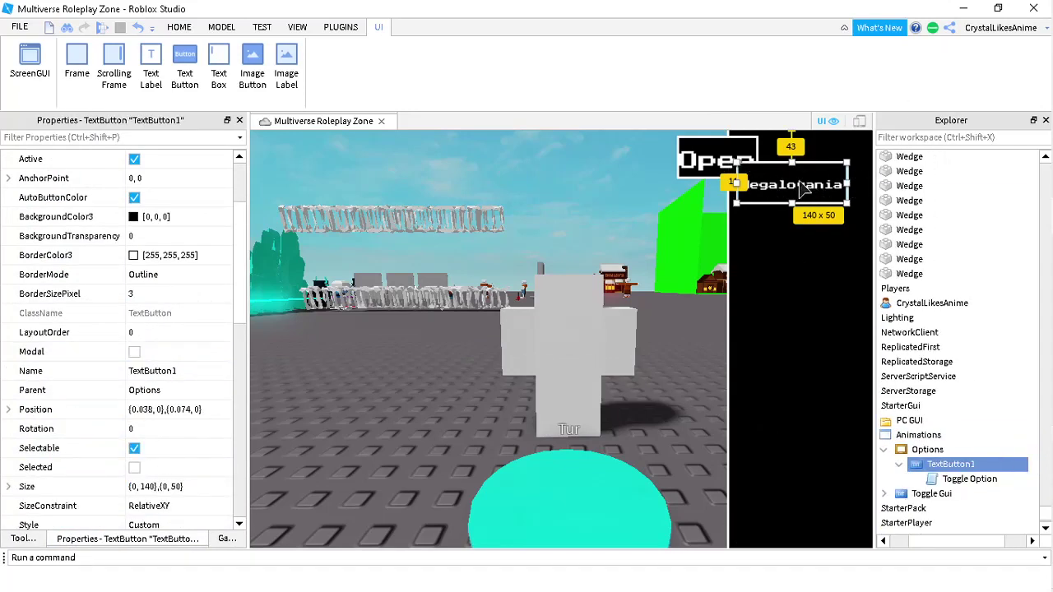
pyautogui.moveTo(743, 188); pyautogui.dragTo(743, 162)
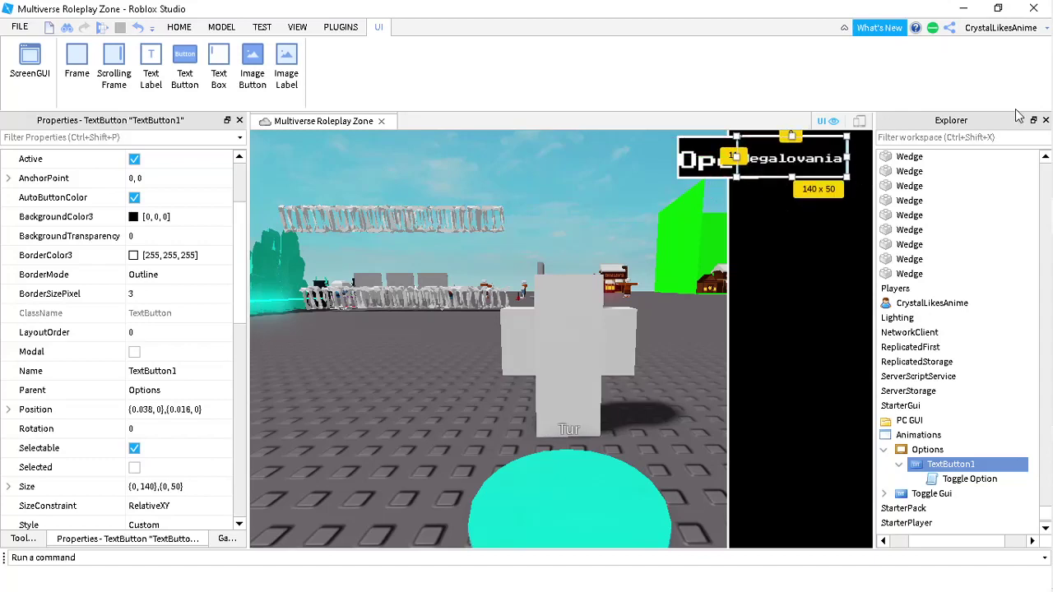
# Close the Explorer, Properties, Game and Toolbox windows so only the viewport remains.
pyautogui.click(1046, 120)
pyautogui.click(240, 120)
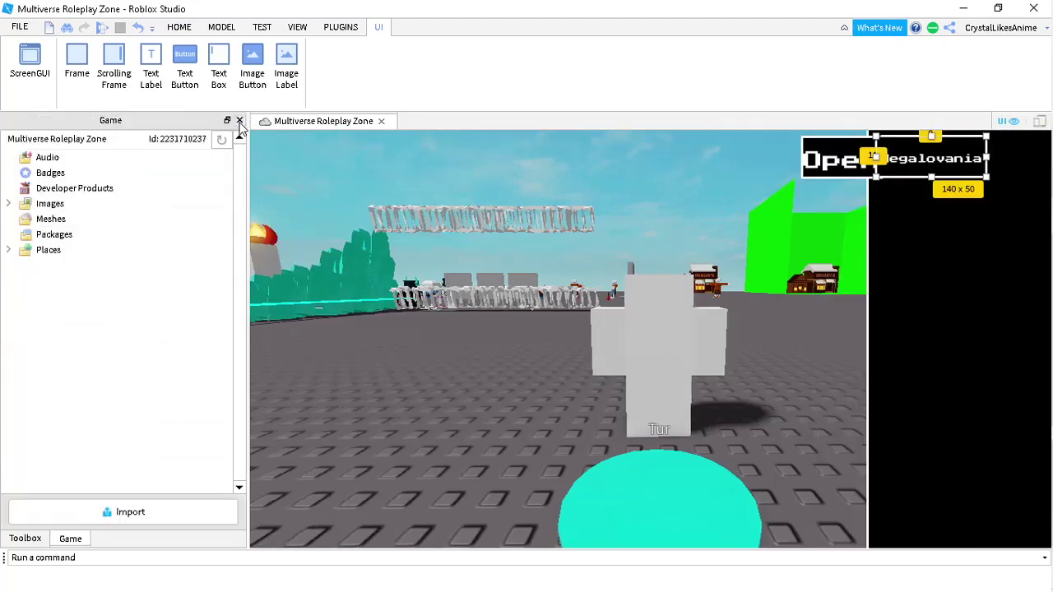
pyautogui.click(240, 120)
pyautogui.click(237, 120)
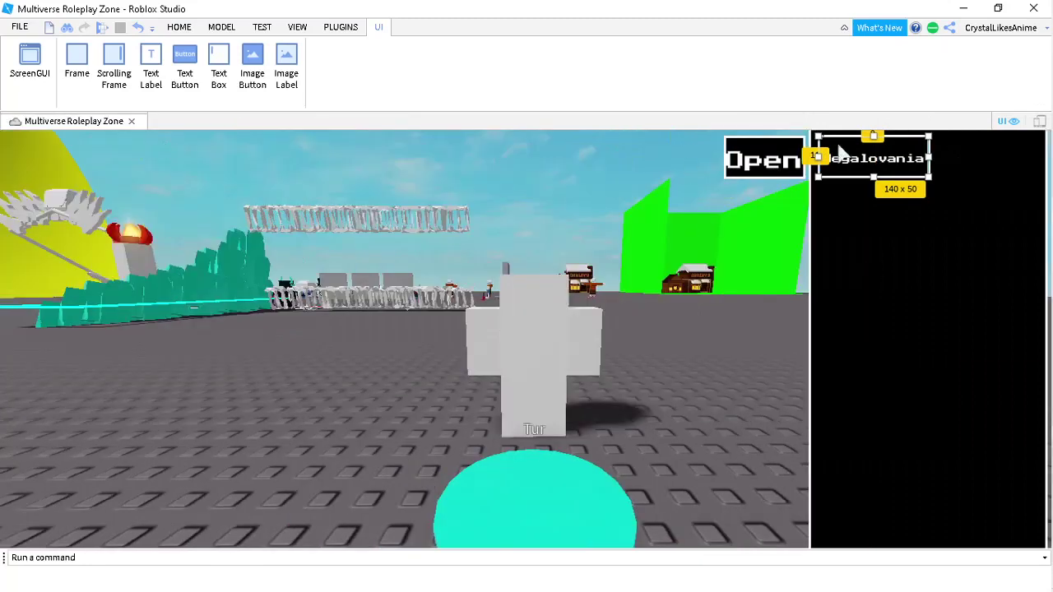
# Show the Explorer, Properties, Toolbox and Game Explorer windows again.
pyautogui.click(349, 33)
pyautogui.click(375, 31)
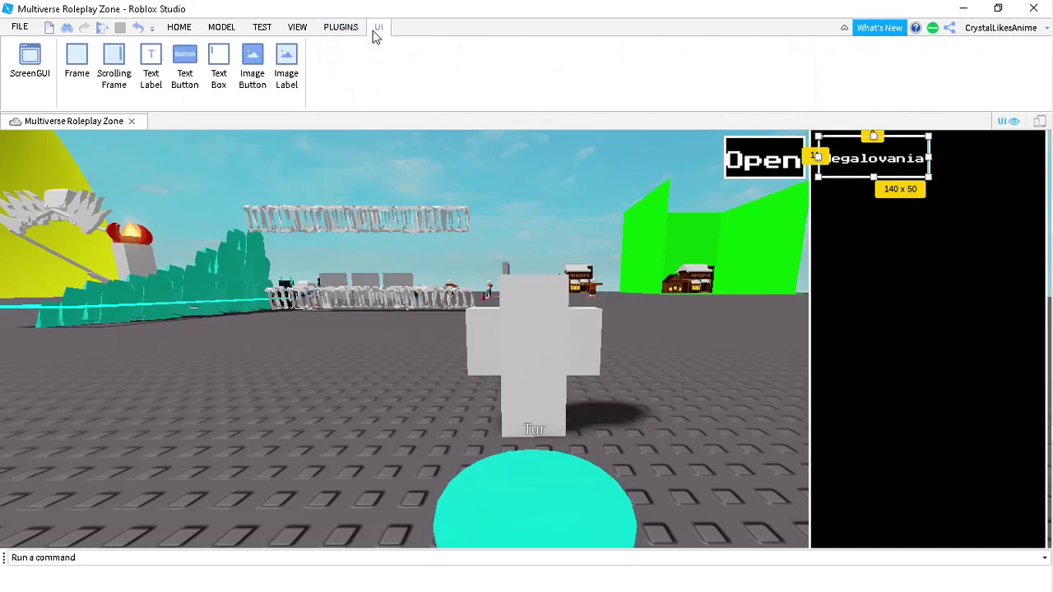
pyautogui.click(298, 27)
pyautogui.click(75, 64)
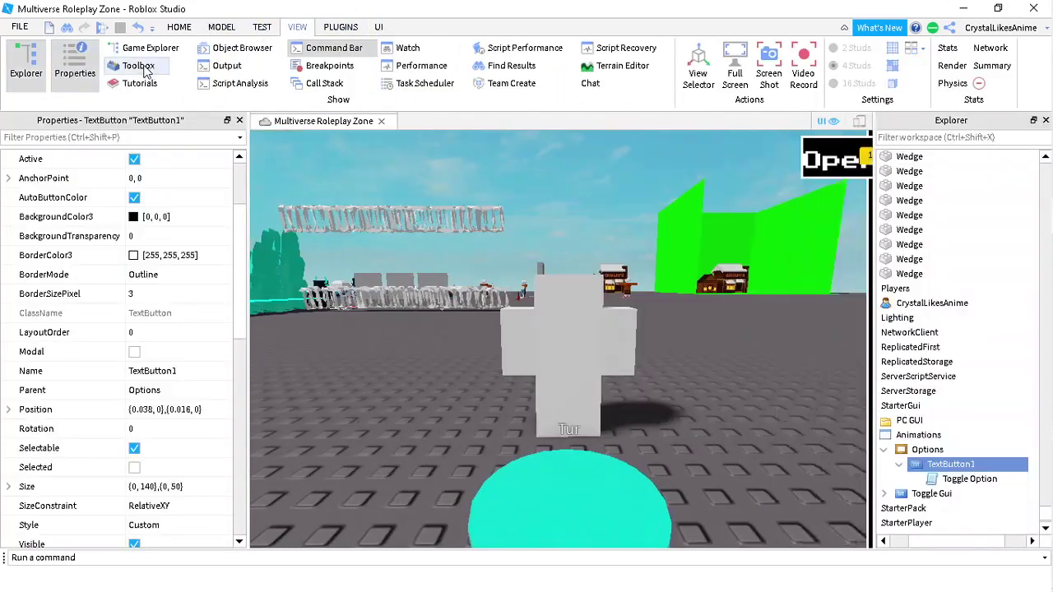
pyautogui.click(137, 49)
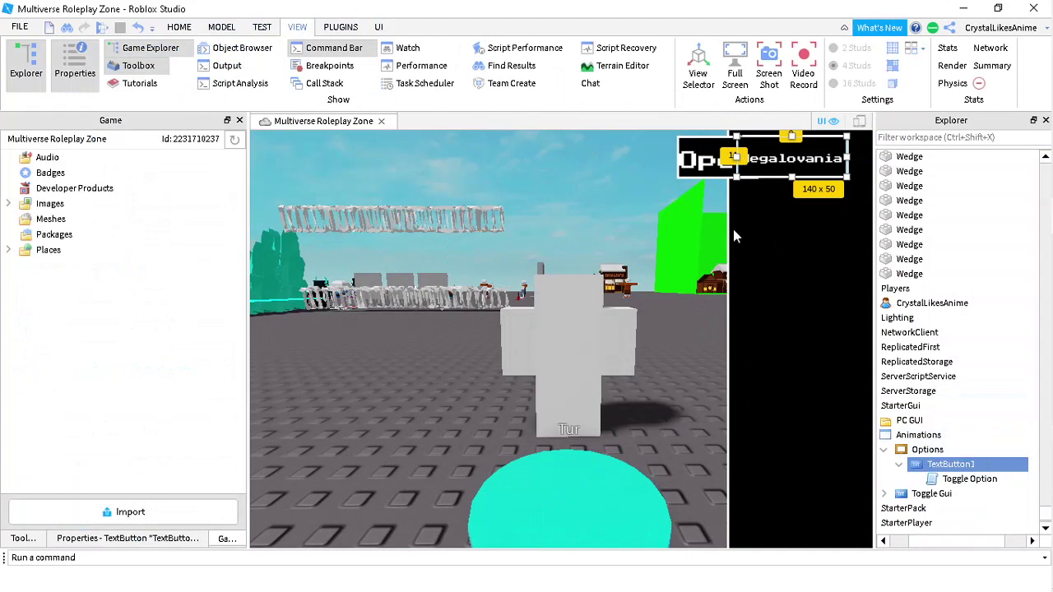
# Duplicate the Megalovania button, place the copy directly below the original, and rename it TextButton2.
pyautogui.click(771, 163)
pyautogui.hotkey('ctrl', 'd')
pyautogui.moveTo(772, 163)
pyautogui.mouseDown()
pyautogui.moveTo(785, 230)
pyautogui.moveTo(775, 210)
pyautogui.moveTo(781, 217)
pyautogui.mouseUp()
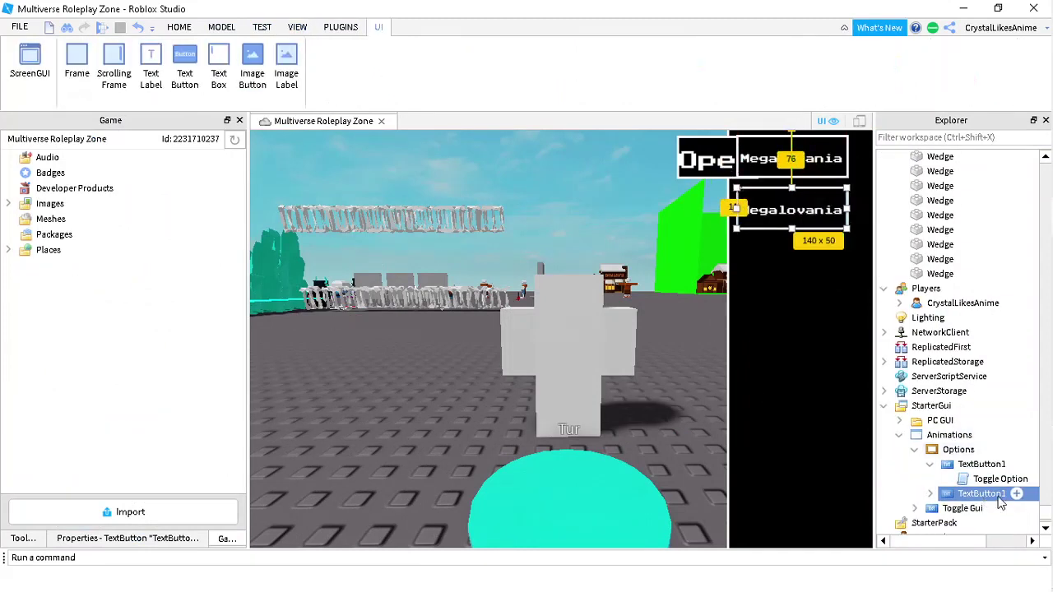
pyautogui.doubleClick(979, 494)
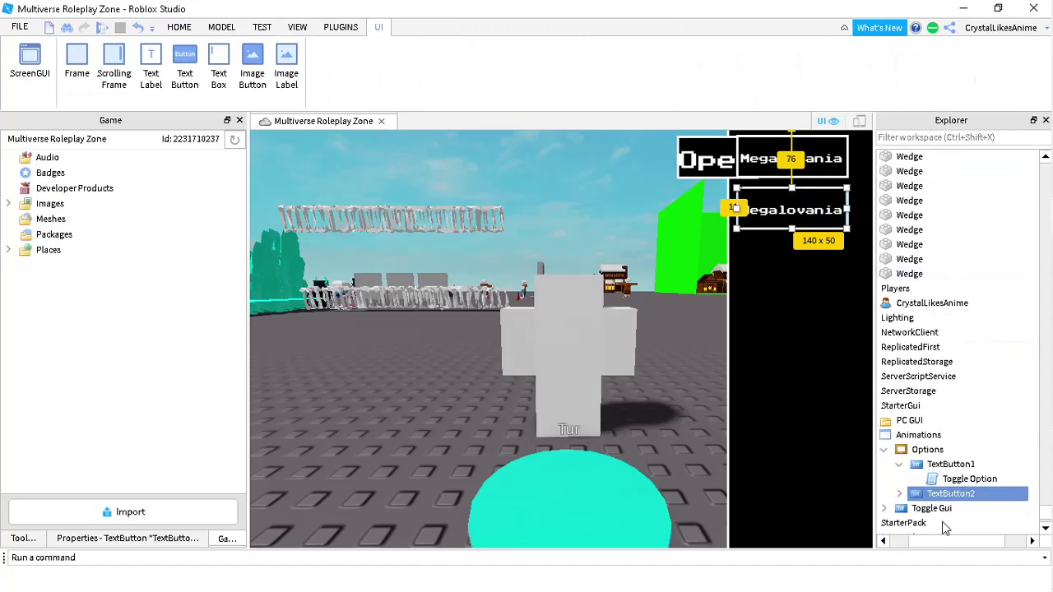
# Set the display text of TextButton1 to Head.
pyautogui.click(922, 466)
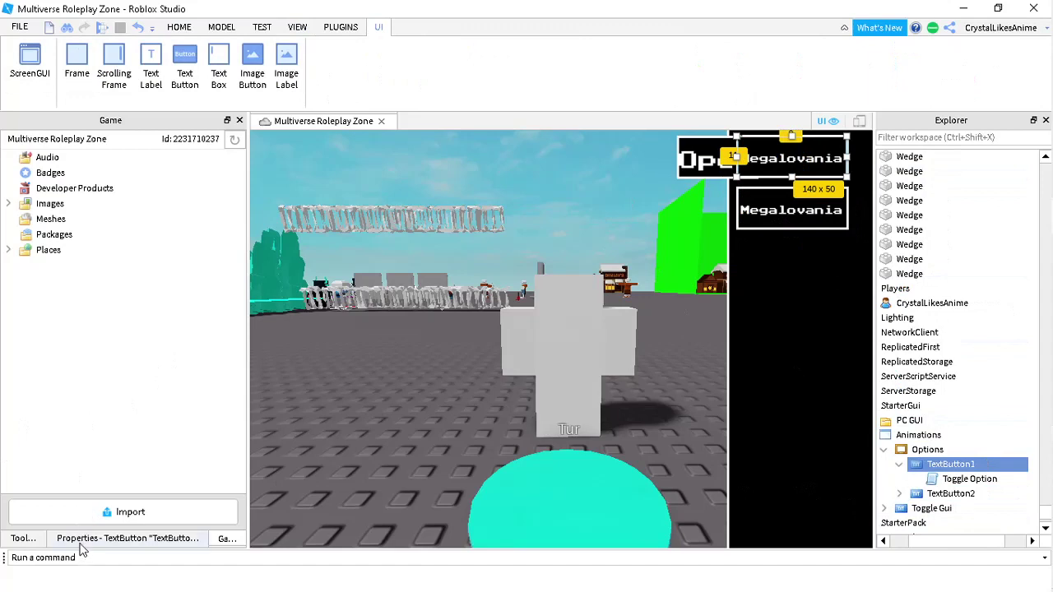
pyautogui.click(82, 539)
pyautogui.scroll(-8, 161, 381)
pyautogui.click(149, 333)
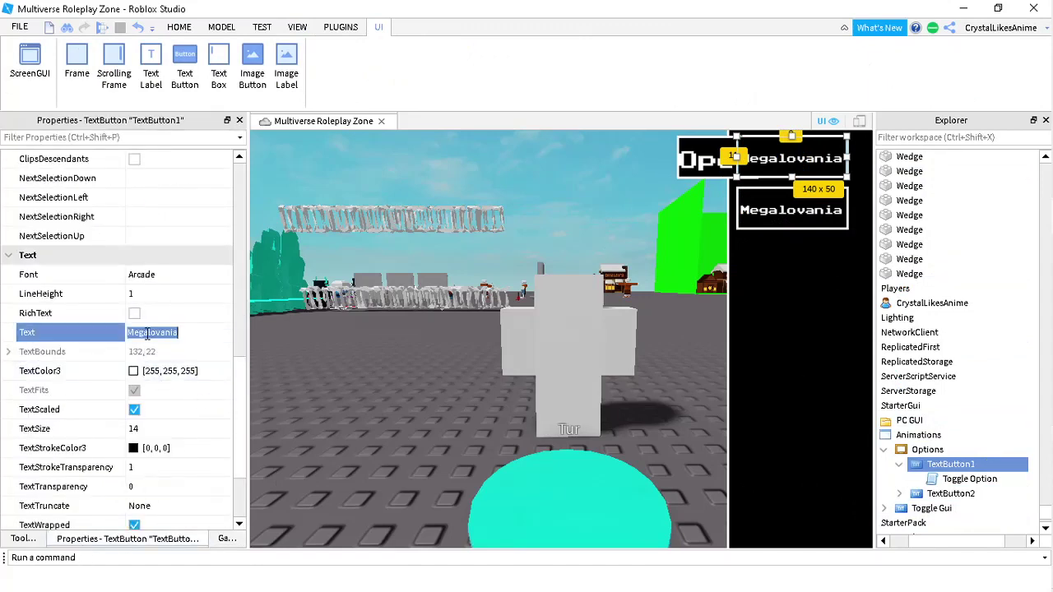
pyautogui.press('Return')
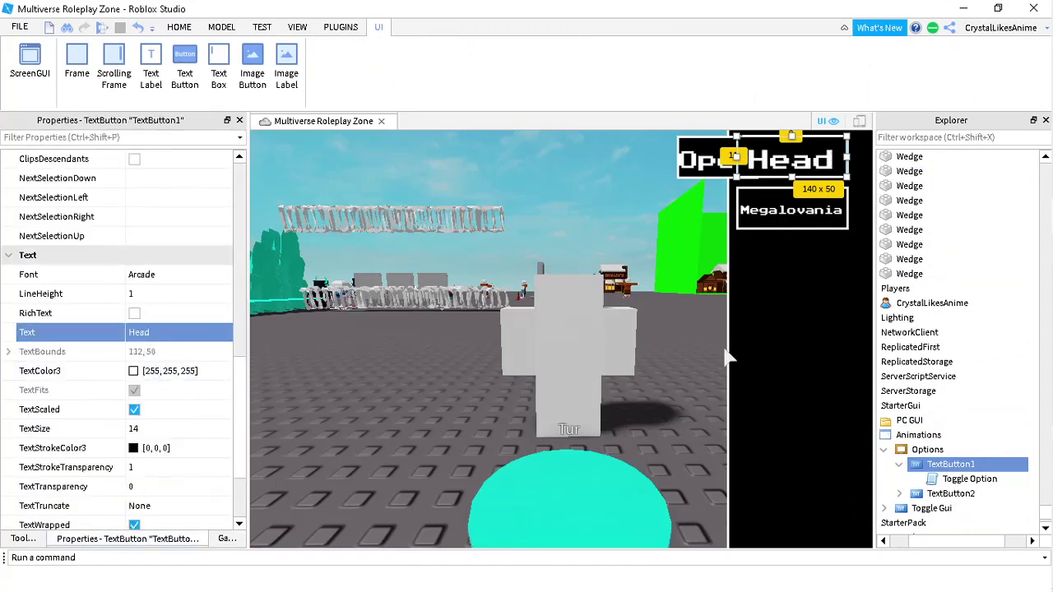
# Set the display text of TextButton2 to Head2, keeping RichText off.
pyautogui.click(946, 493)
pyautogui.click(134, 314)
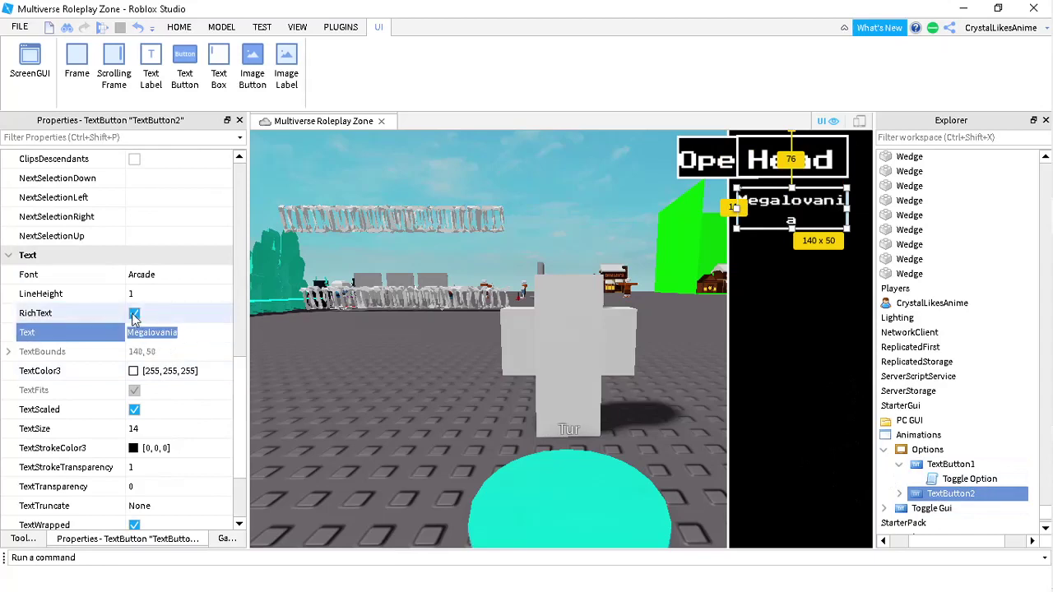
pyautogui.click(134, 313)
pyautogui.click(161, 332)
pyautogui.write('Head')
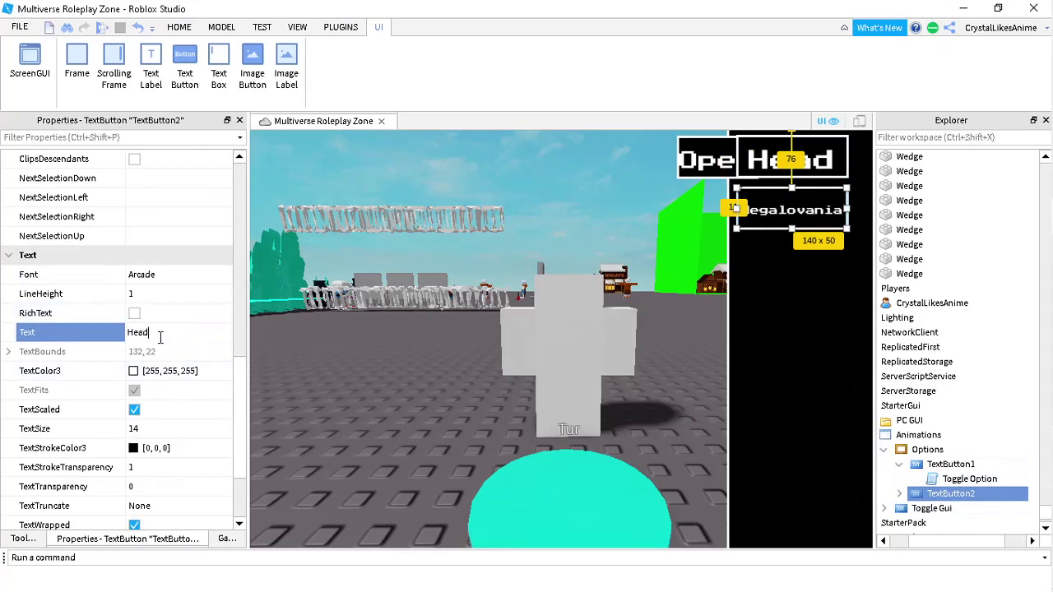
pyautogui.write('2')
pyautogui.press('Return')
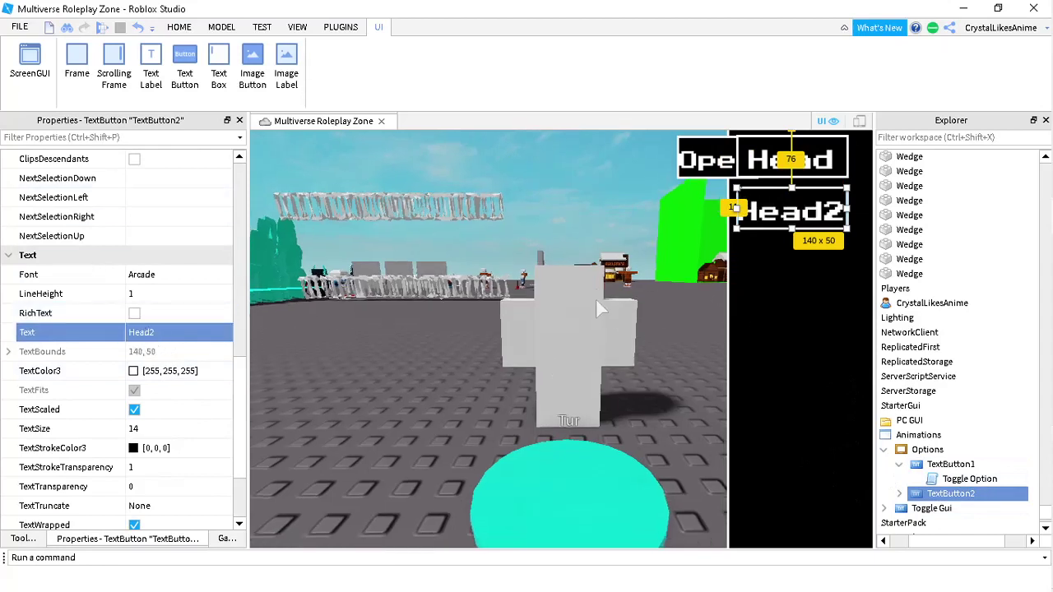
pyautogui.scroll(-3, 132, 280)
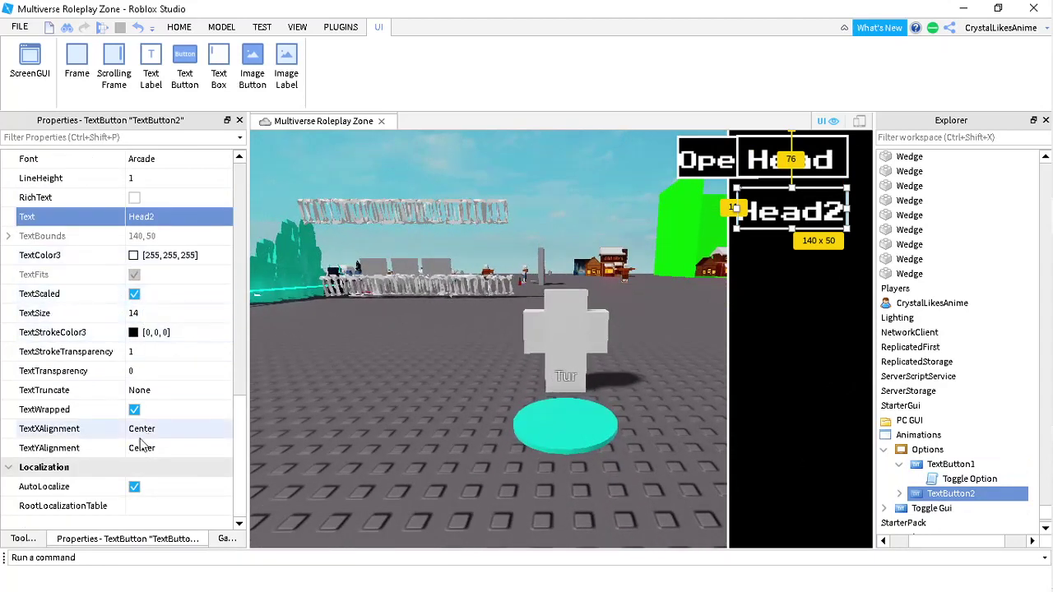
pyautogui.scroll(4, 37, 395)
pyautogui.scroll(-4, 42, 393)
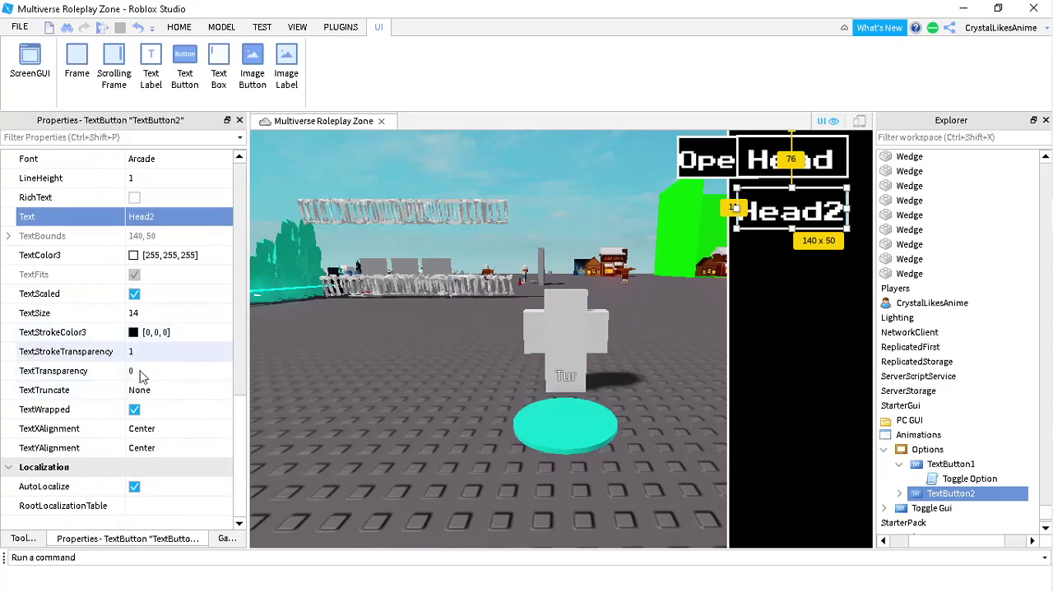
pyautogui.scroll(3, 684, 234)
pyautogui.scroll(-5, 685, 234)
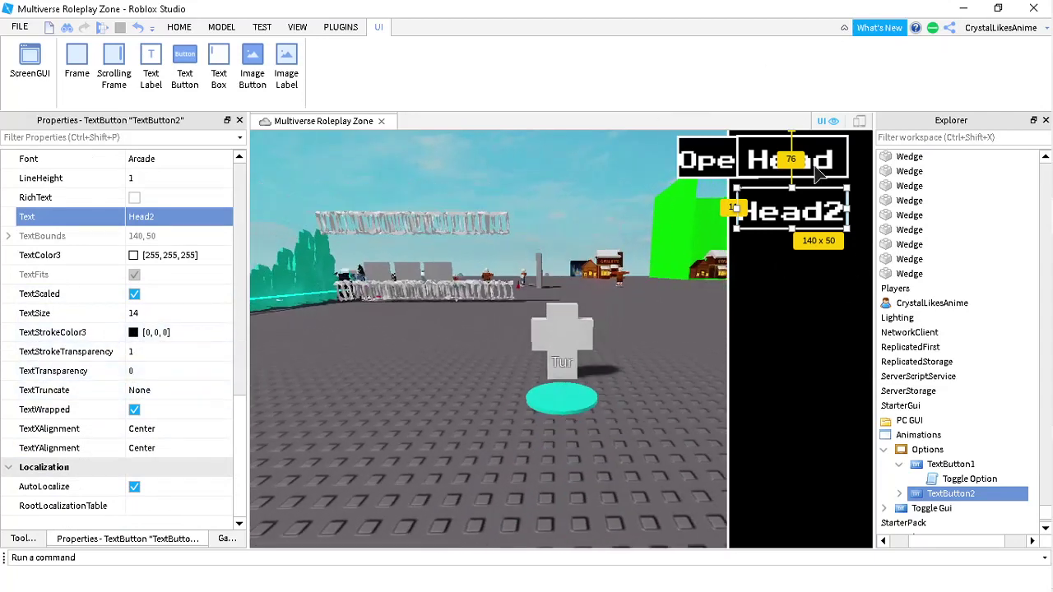
pyautogui.press('w')
pyautogui.press('s')
pyautogui.press('w')
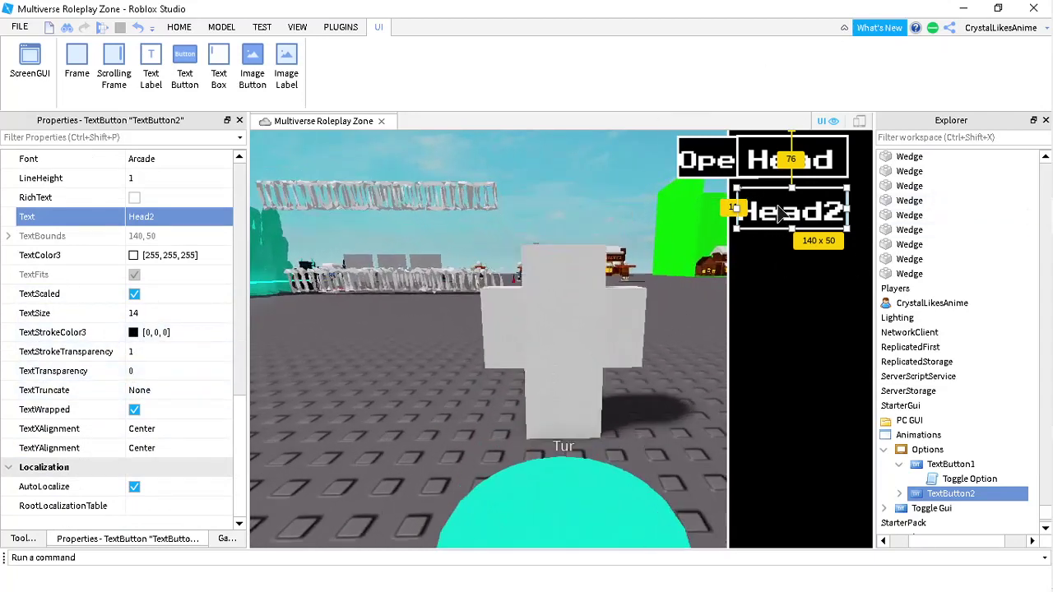
pyautogui.scroll(-3, 780, 212)
pyautogui.scroll(3, 780, 212)
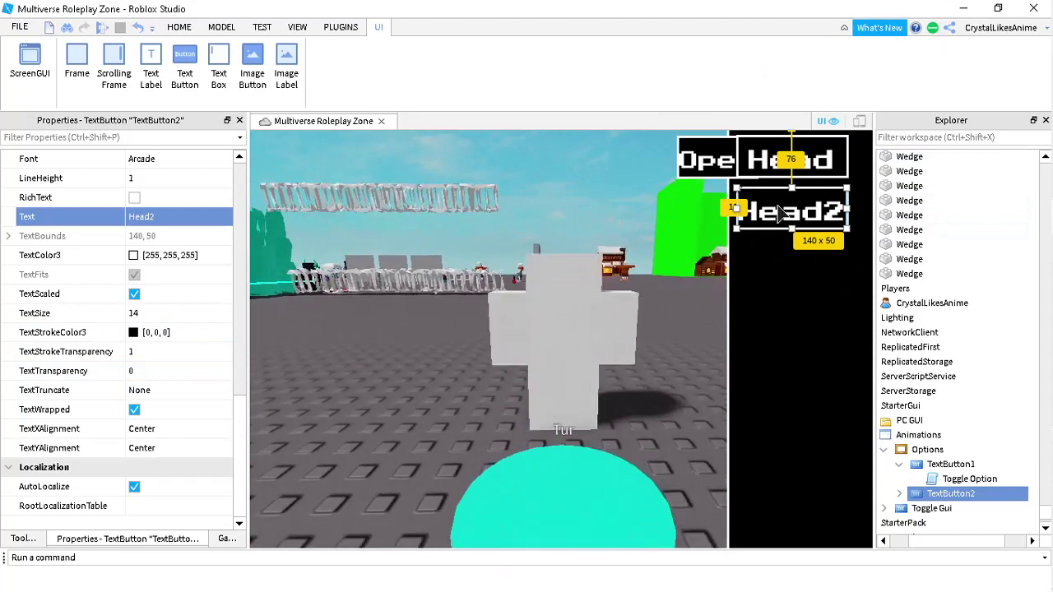
# Turn off Visible for the Options frame of the Animations GUI.
pyautogui.press('s')
pyautogui.press('w')
pyautogui.press('w')
pyautogui.press('s')
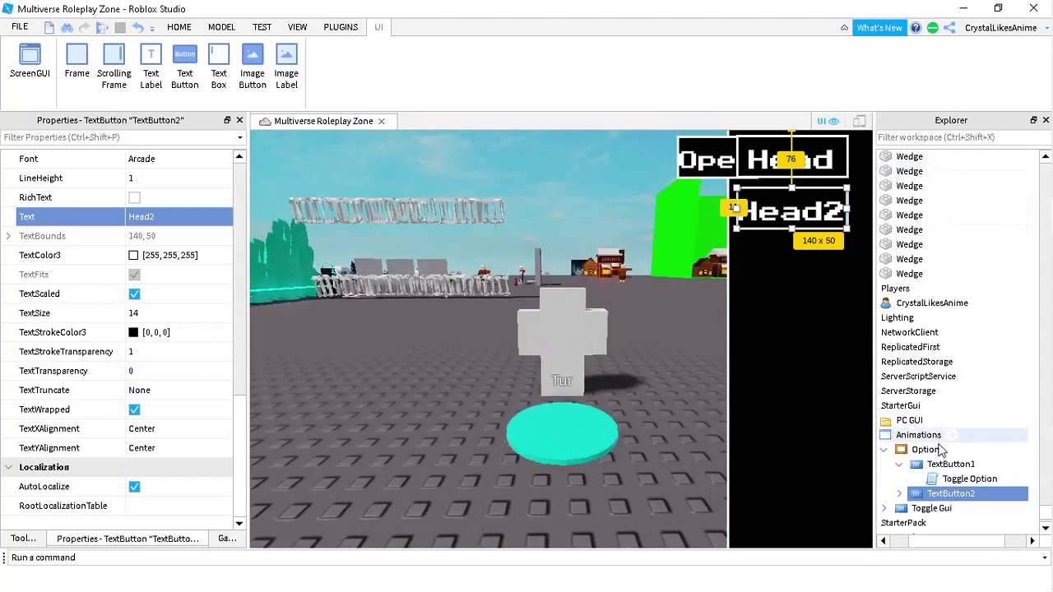
pyautogui.click(926, 449)
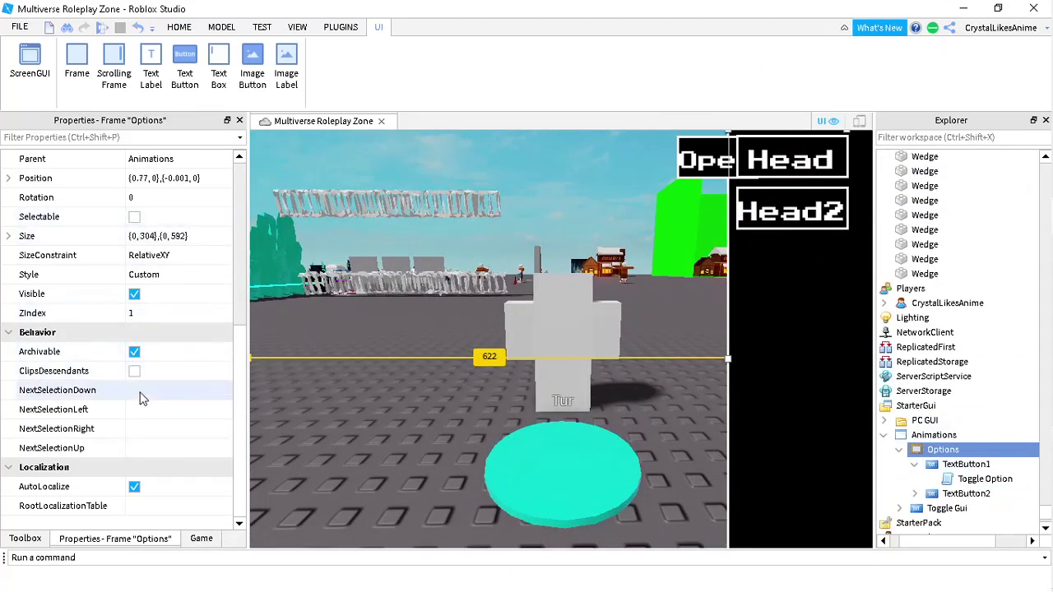
# Copy the Animations ScreenGui and delete the original from StarterGui.
pyautogui.rightClick(934, 435)
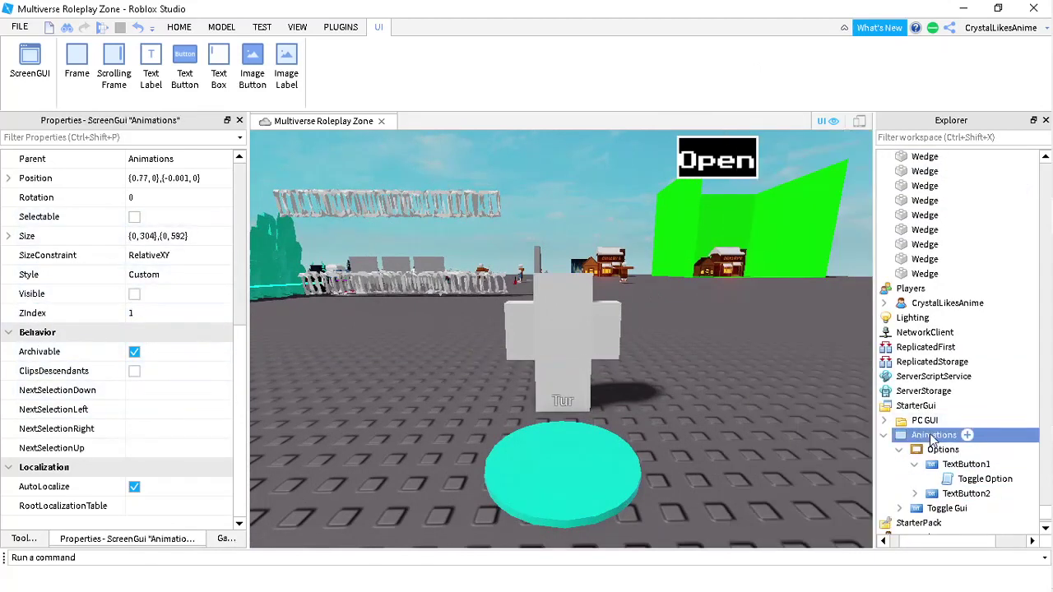
pyautogui.click(900, 29)
pyautogui.press('Delete')
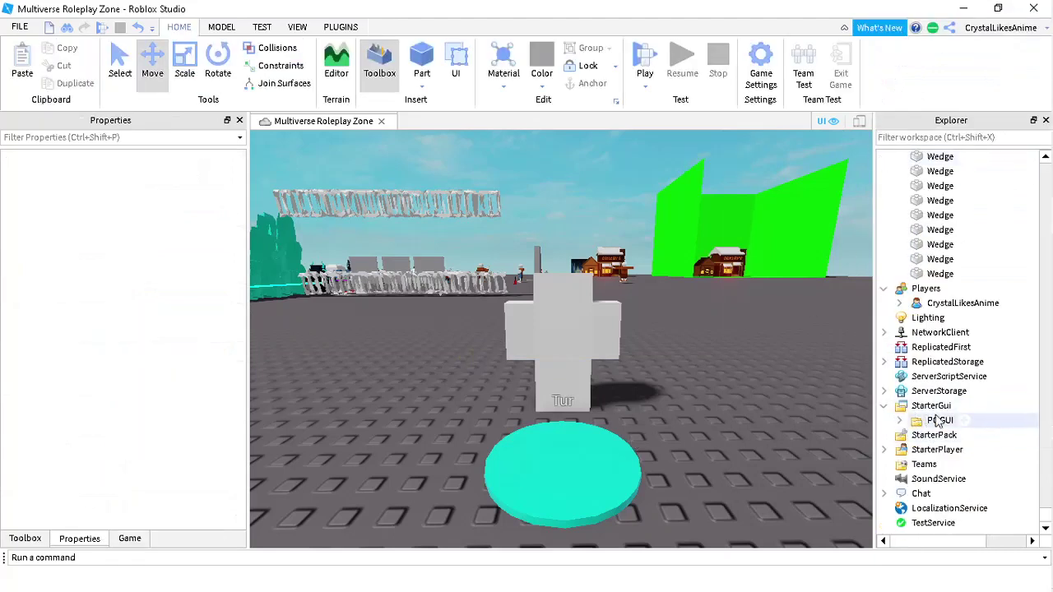
# Open the GUI script under the Tur model's Head part, examine its Touched and Humanoid check code, and close it.
pyautogui.click(568, 449)
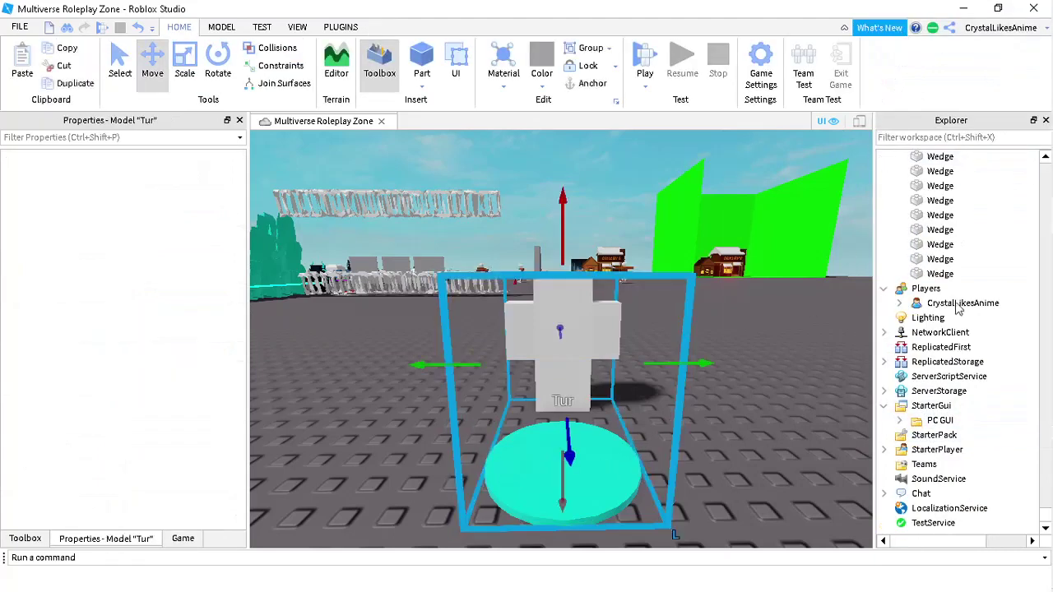
pyautogui.doubleClick(959, 230)
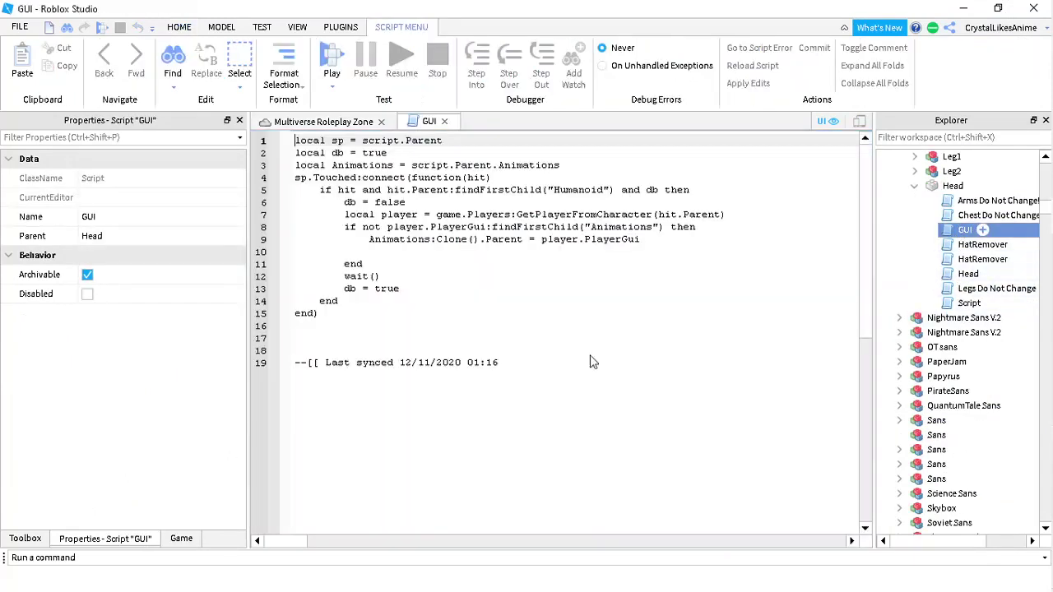
pyautogui.moveTo(362, 153); pyautogui.dragTo(393, 165)
pyautogui.click(613, 184)
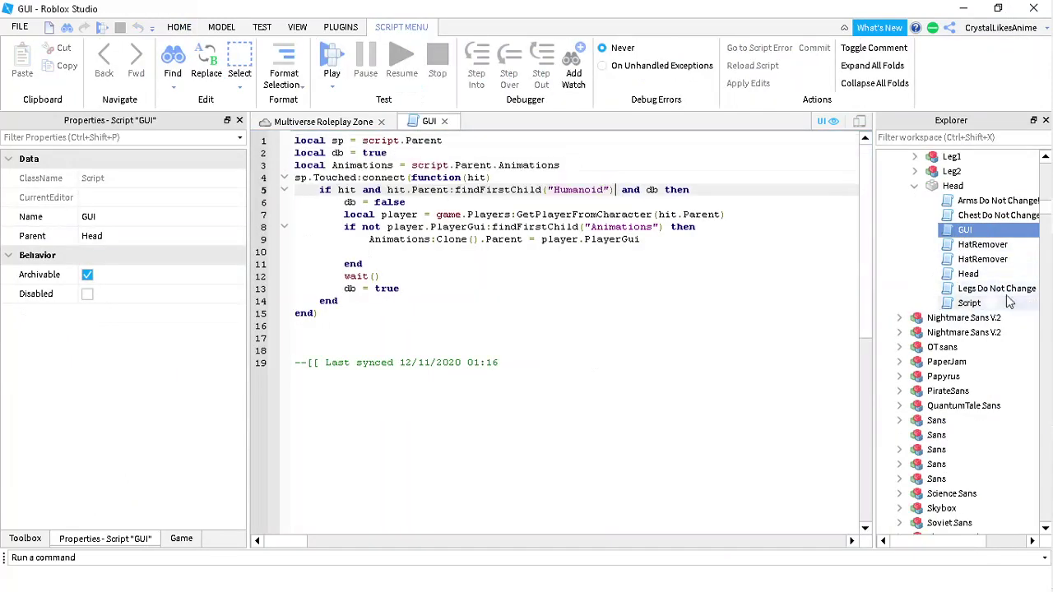
pyautogui.scroll(-10, 1010, 302)
pyautogui.scroll(6, 1001, 268)
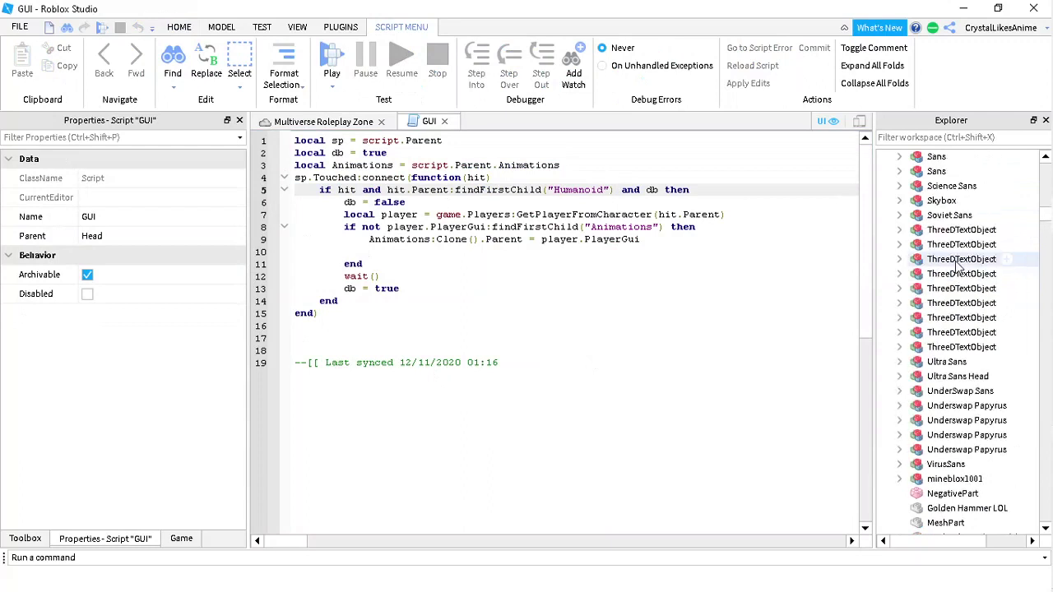
pyautogui.scroll(7, 958, 263)
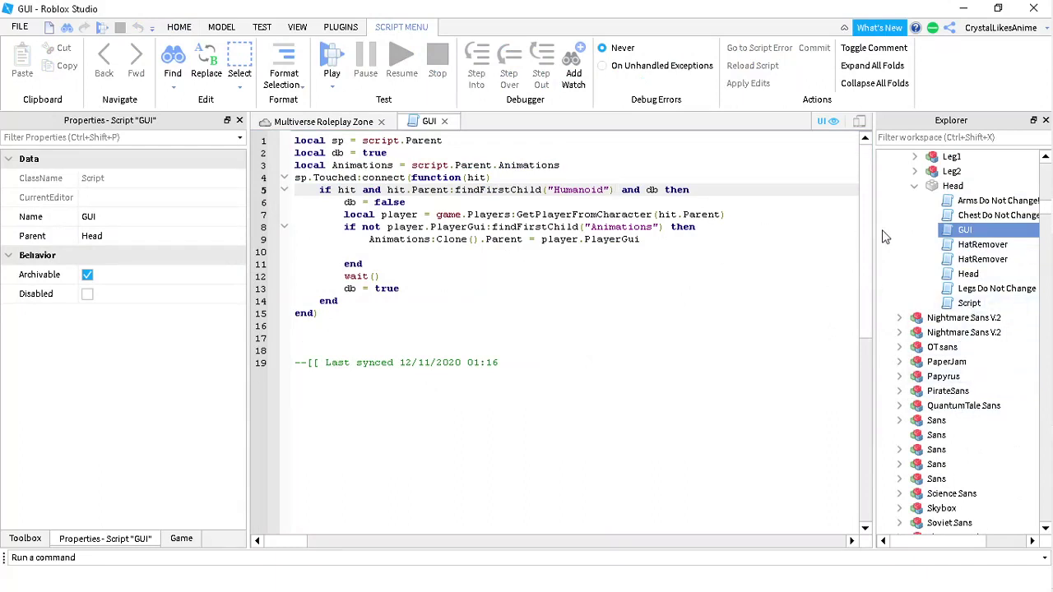
pyautogui.moveTo(464, 178); pyautogui.dragTo(474, 177)
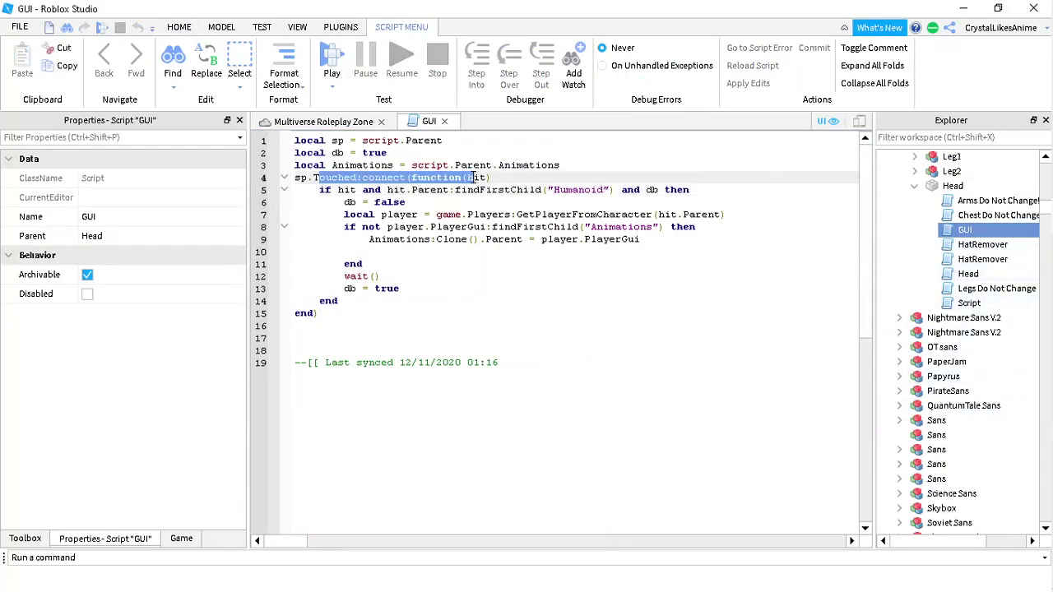
pyautogui.click(474, 177)
pyautogui.moveTo(369, 189); pyautogui.dragTo(537, 189)
pyautogui.click(536, 189)
pyautogui.moveTo(350, 192); pyautogui.dragTo(409, 192)
pyautogui.moveTo(369, 193); pyautogui.dragTo(418, 192)
pyautogui.click(387, 193)
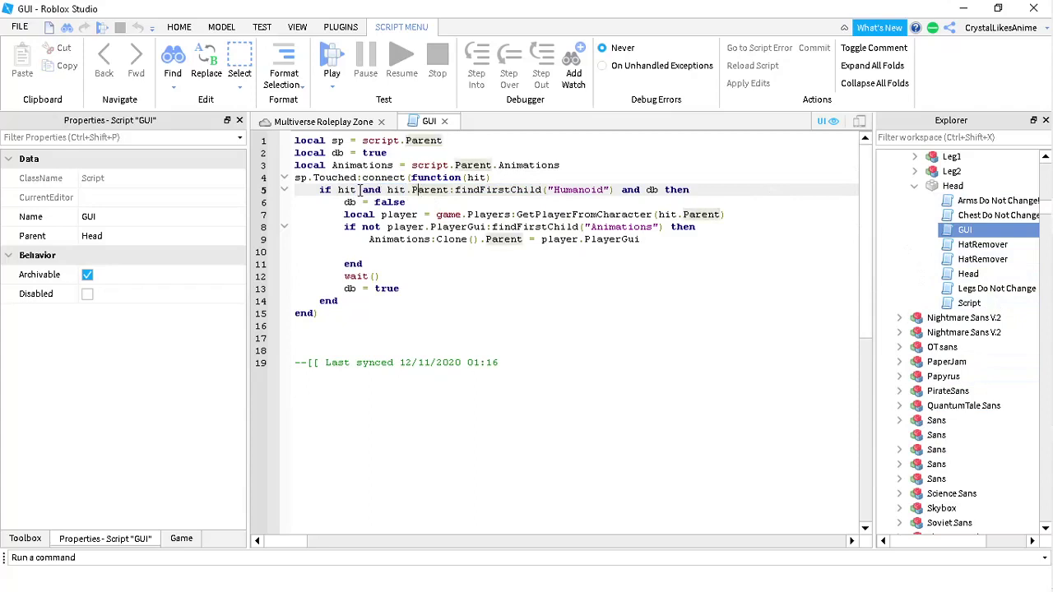
pyautogui.click(444, 121)
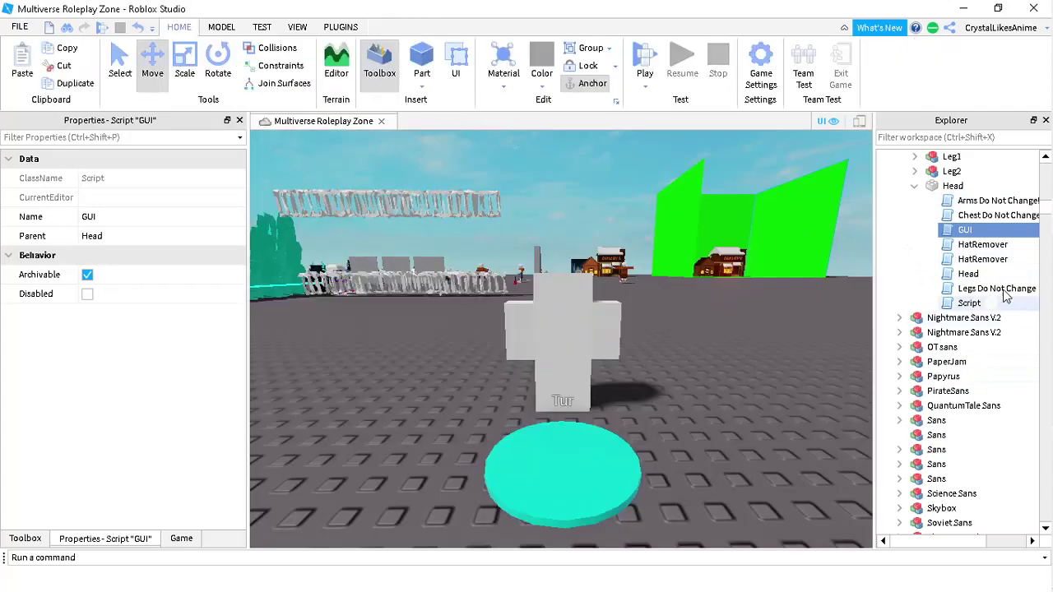
# Paste the copied Animations ScreenGui into the teal Head part of the Tur model.
pyautogui.click(953, 186)
pyautogui.rightClick(953, 186)
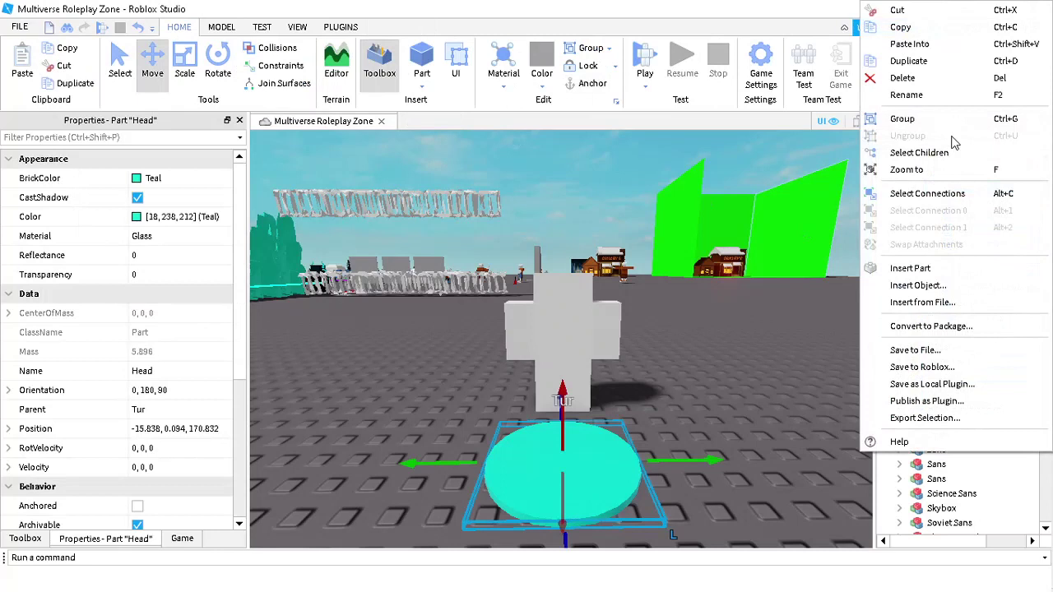
pyautogui.click(909, 44)
# Check the contents of the Animations GUI stored in ReplicatedStorage, and collapse ReplicatedStorage and StarterGui.
pyautogui.moveTo(1045, 214); pyautogui.dragTo(1044, 543)
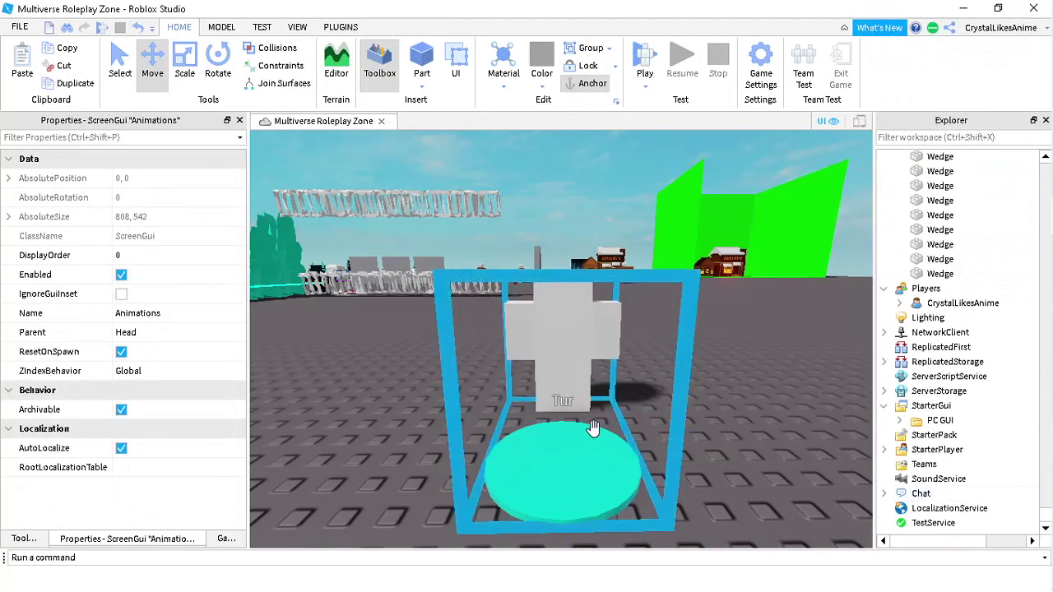
pyautogui.scroll(3, 592, 431)
pyautogui.scroll(-4, 593, 432)
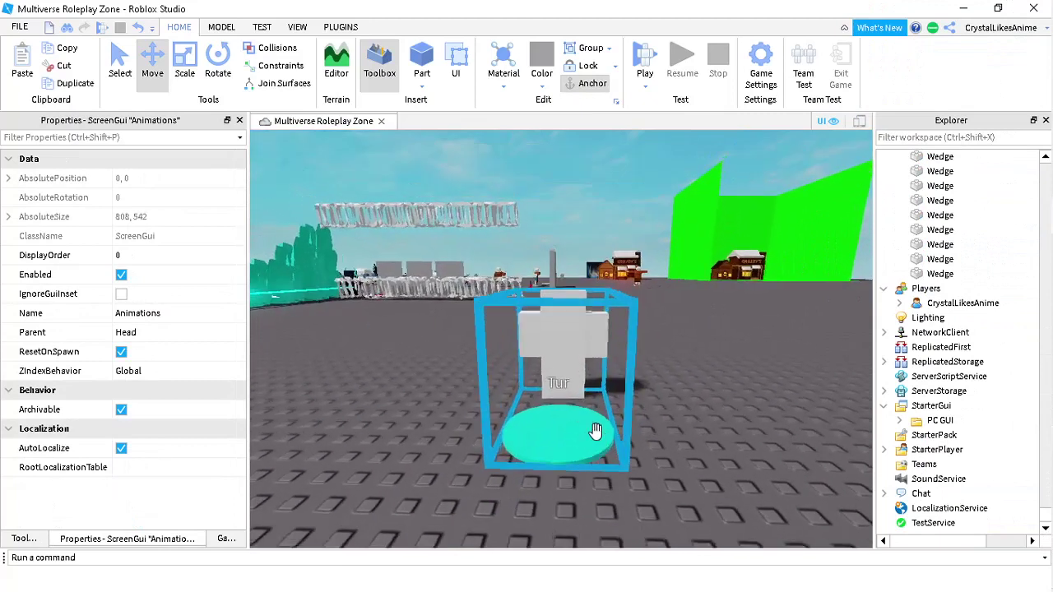
pyautogui.scroll(2, 595, 433)
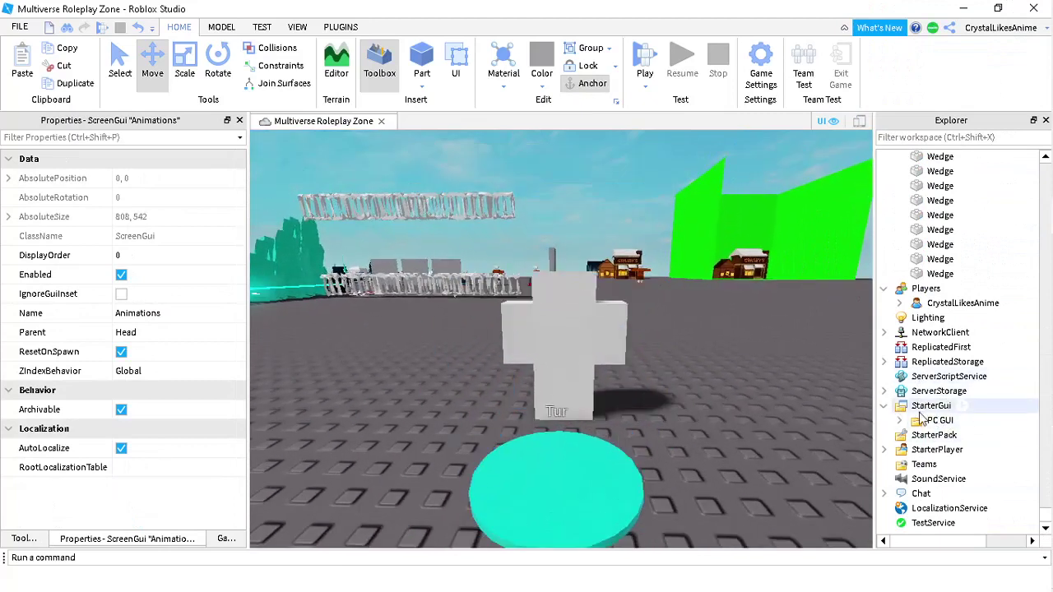
pyautogui.click(884, 362)
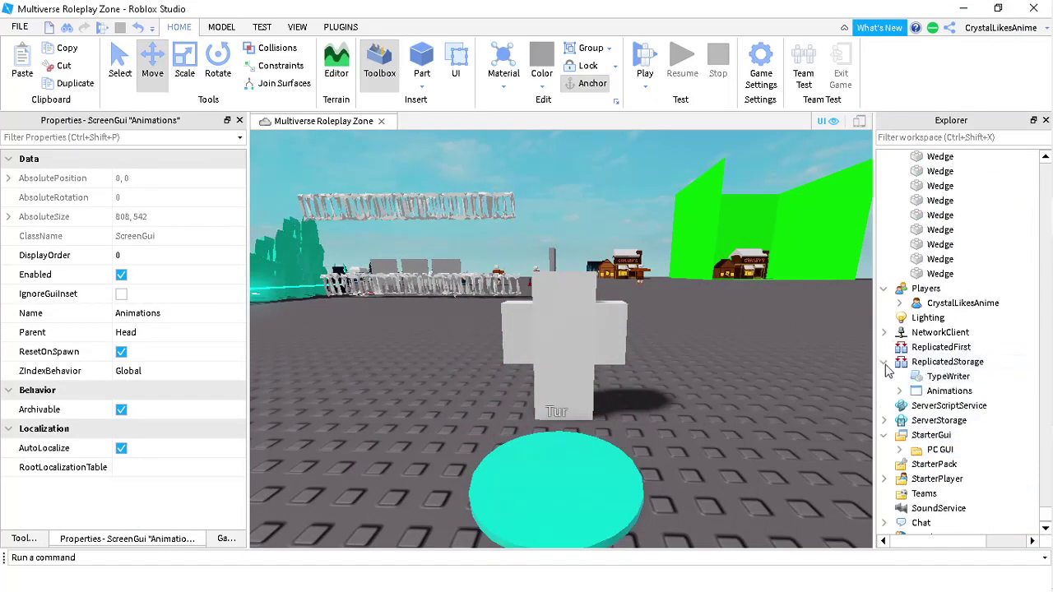
pyautogui.click(899, 391)
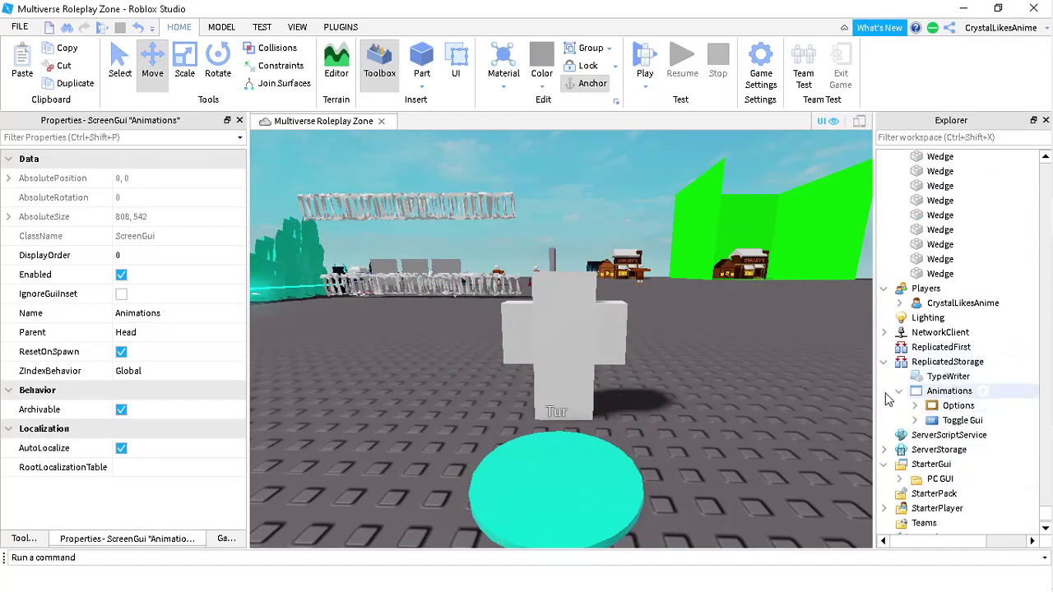
pyautogui.click(899, 391)
pyautogui.click(884, 362)
pyautogui.click(883, 406)
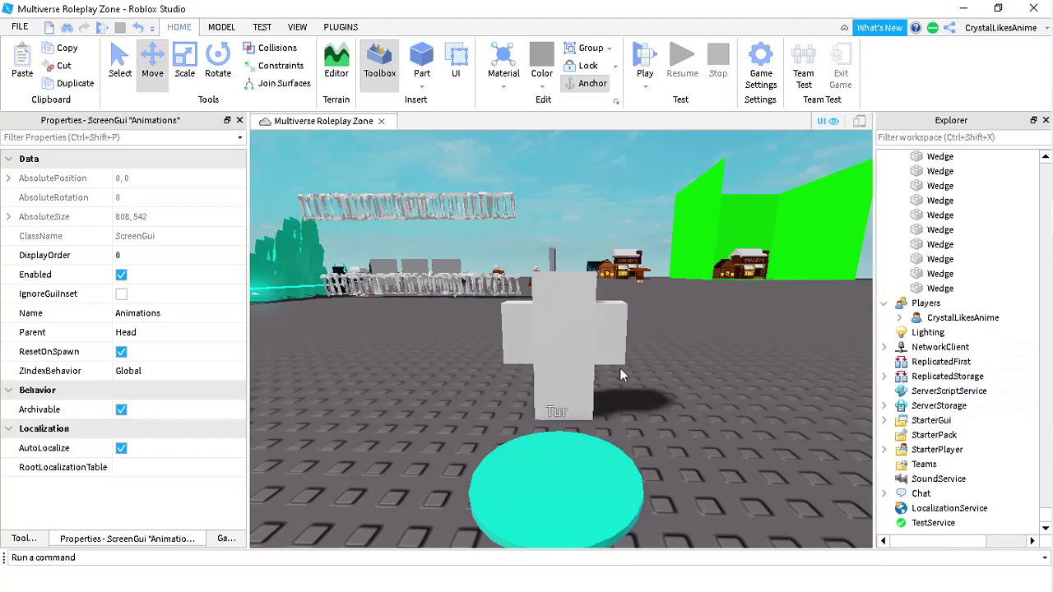
# Rename the Part inside the Tur model's HeadPart group to Head.
pyautogui.click(570, 404)
pyautogui.scroll(2, 620, 403)
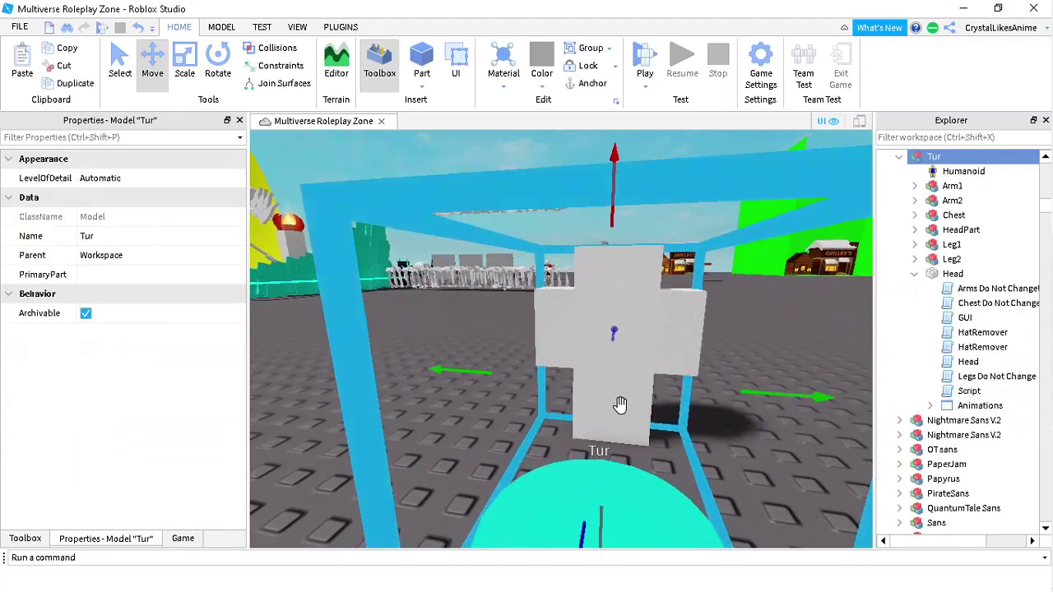
pyautogui.scroll(-4, 620, 410)
pyautogui.scroll(2, 620, 414)
pyautogui.scroll(-1, 625, 417)
pyautogui.scroll(2, 625, 418)
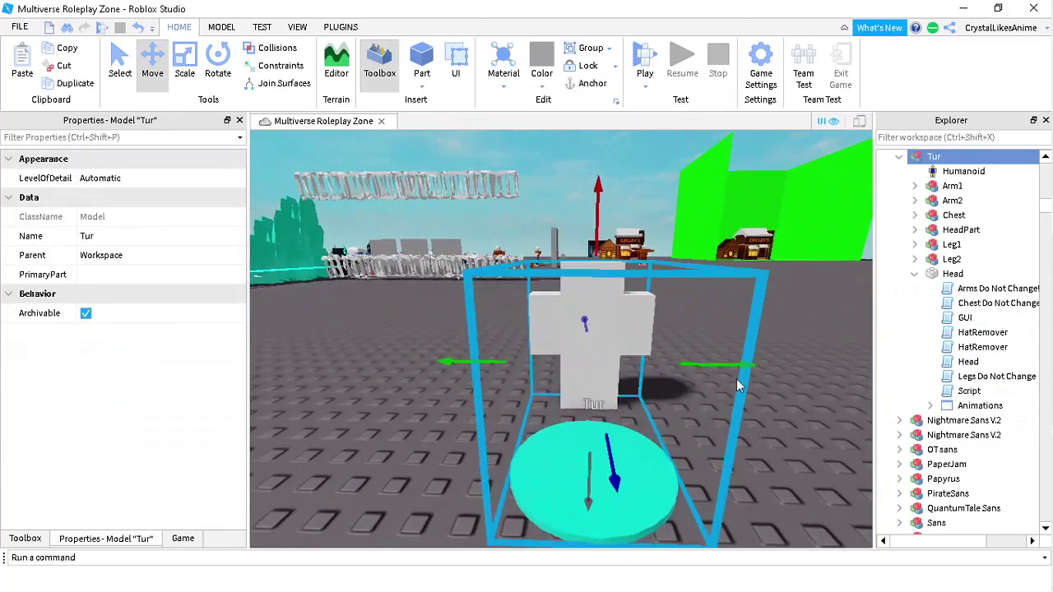
pyautogui.scroll(-1, 928, 318)
pyautogui.scroll(3, 921, 304)
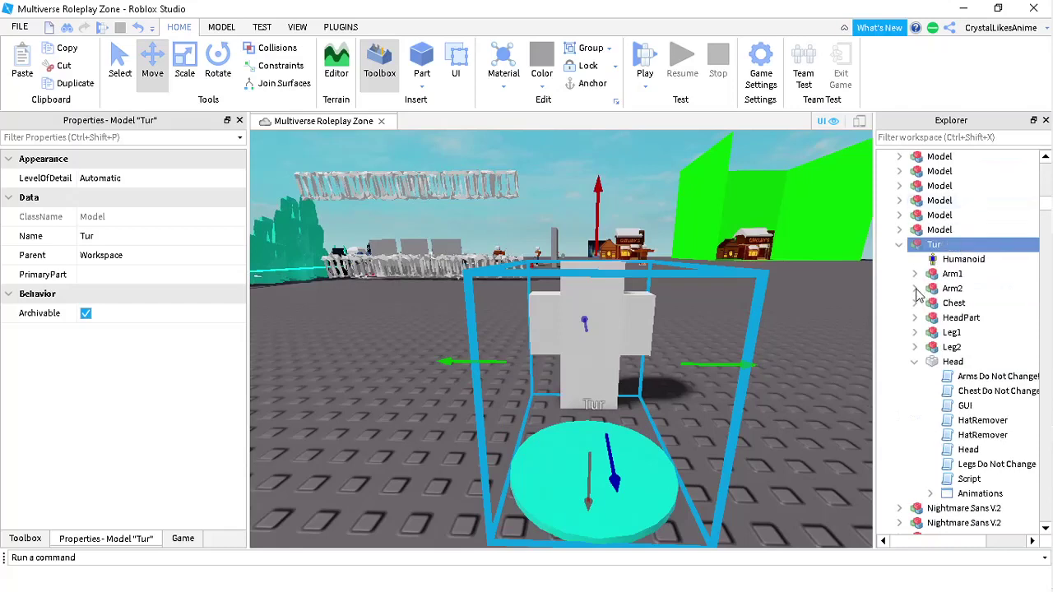
pyautogui.scroll(-1, 919, 294)
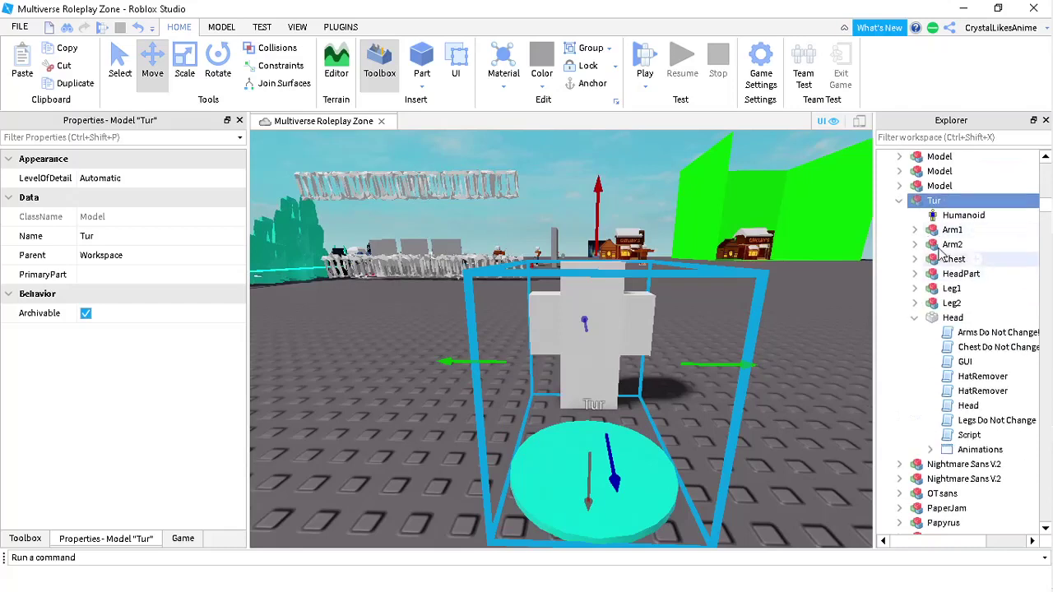
pyautogui.click(915, 274)
pyautogui.click(963, 303)
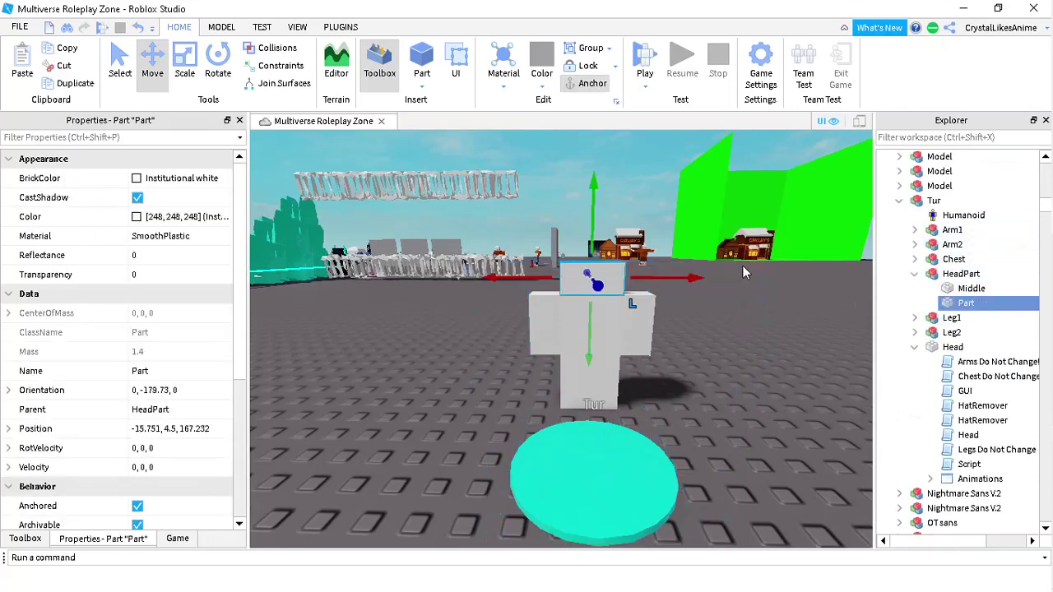
pyautogui.press('f')
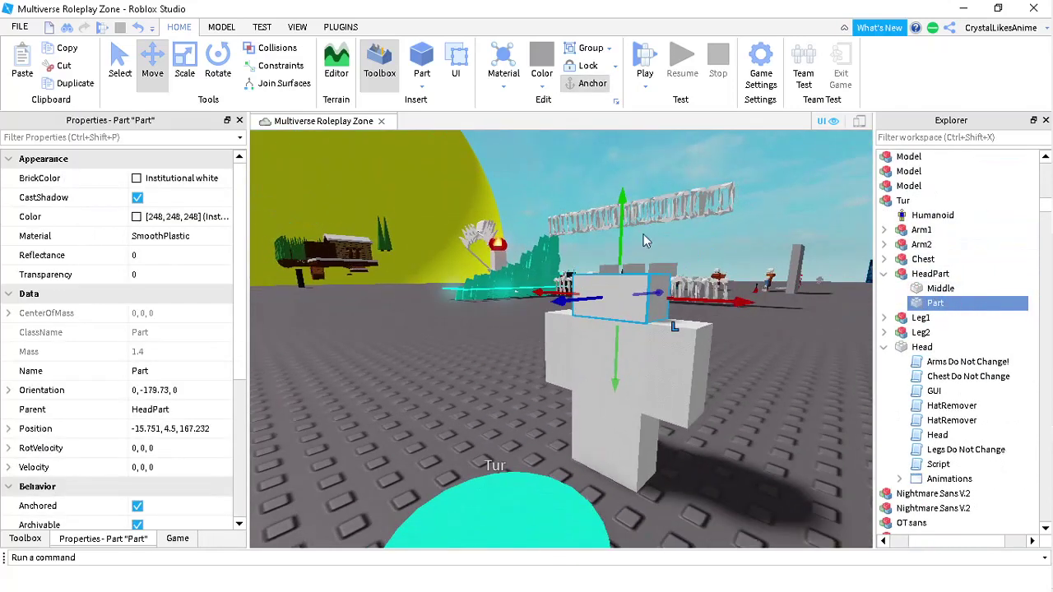
pyautogui.press('F2')
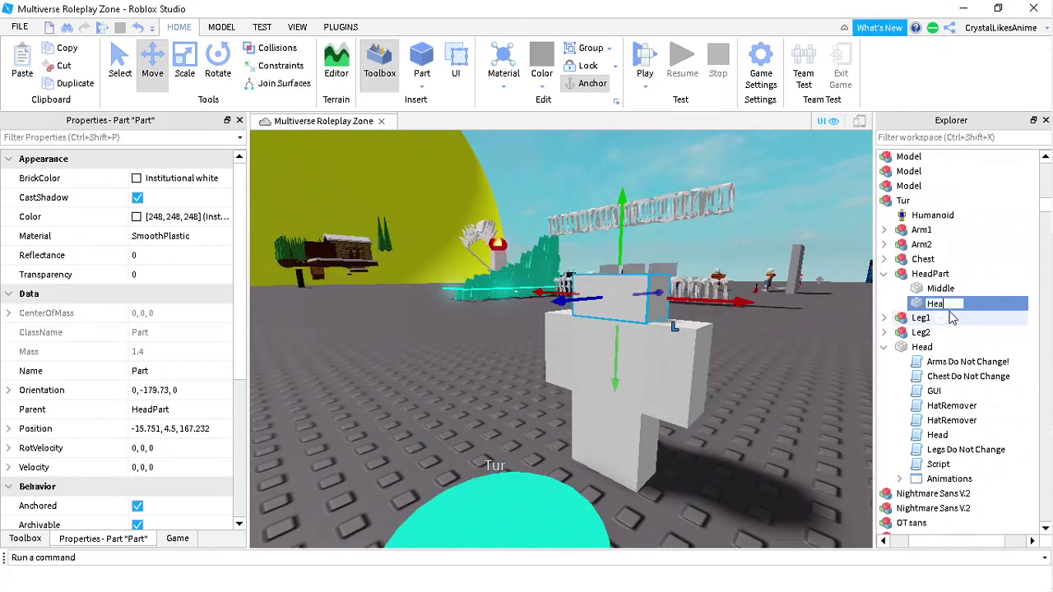
# Duplicate the Head part in HeadPart, tilt the copy about 44 degrees, and shift it slightly forward and down.
pyautogui.scroll(2, 630, 378)
pyautogui.moveTo(635, 304); pyautogui.dragTo(649, 272, button='right')
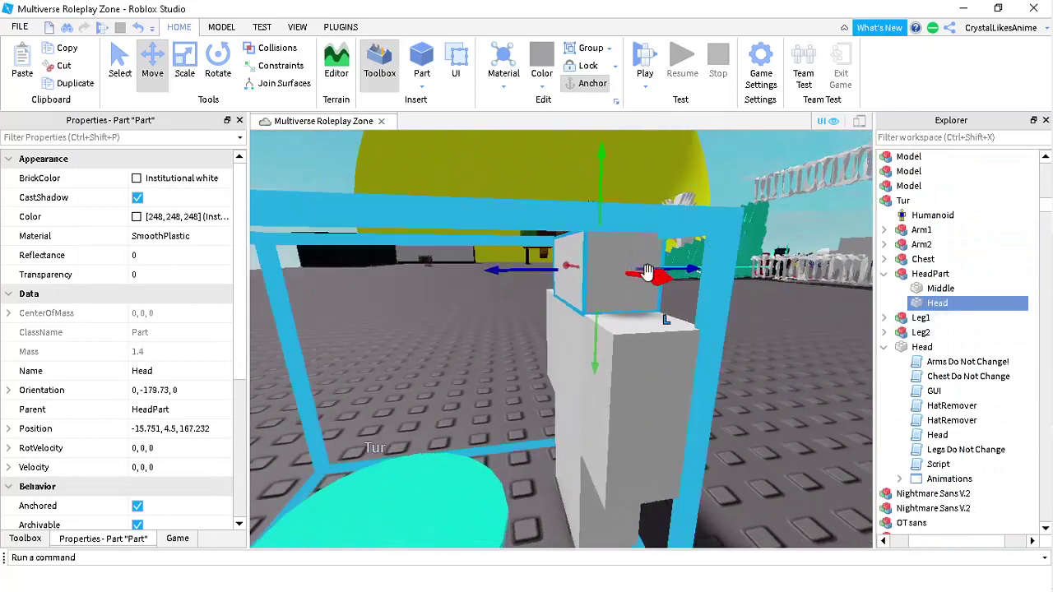
pyautogui.click(218, 72)
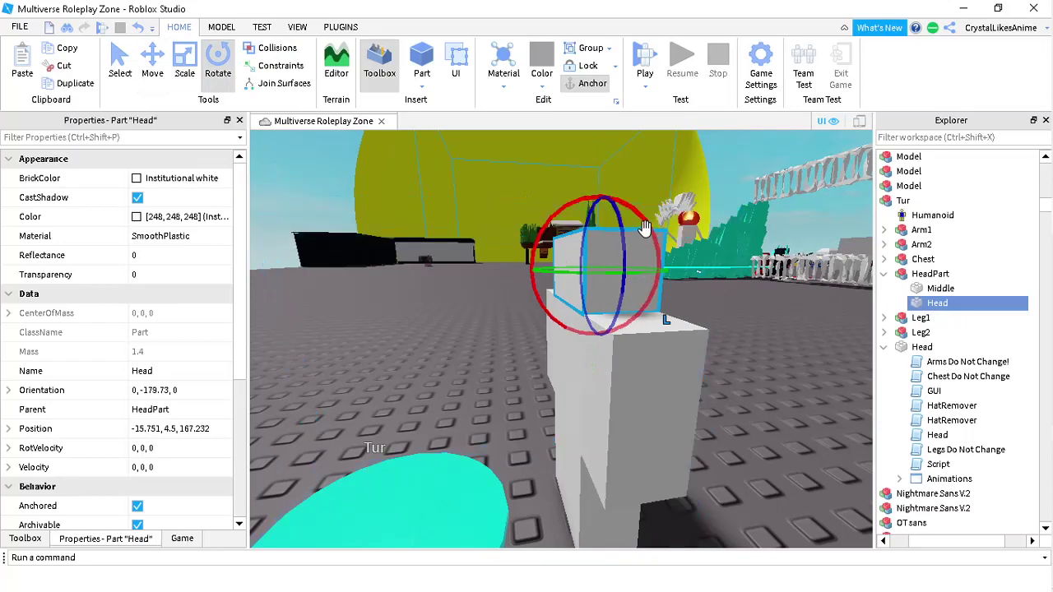
pyautogui.moveTo(630, 205); pyautogui.dragTo(535, 247)
pyautogui.hotkey('ctrl', '2')
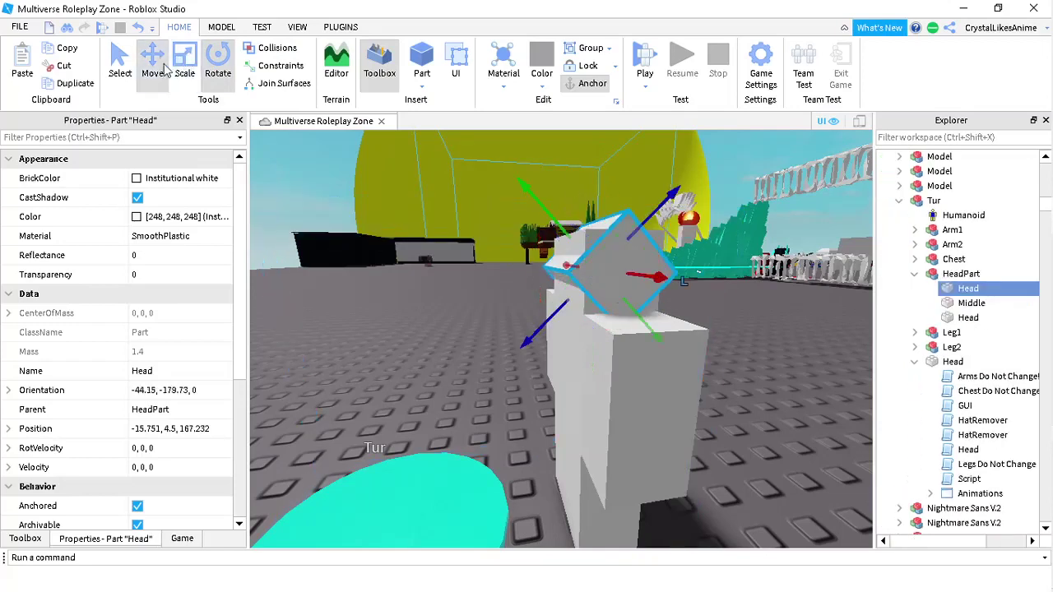
pyautogui.moveTo(537, 327); pyautogui.dragTo(535, 237)
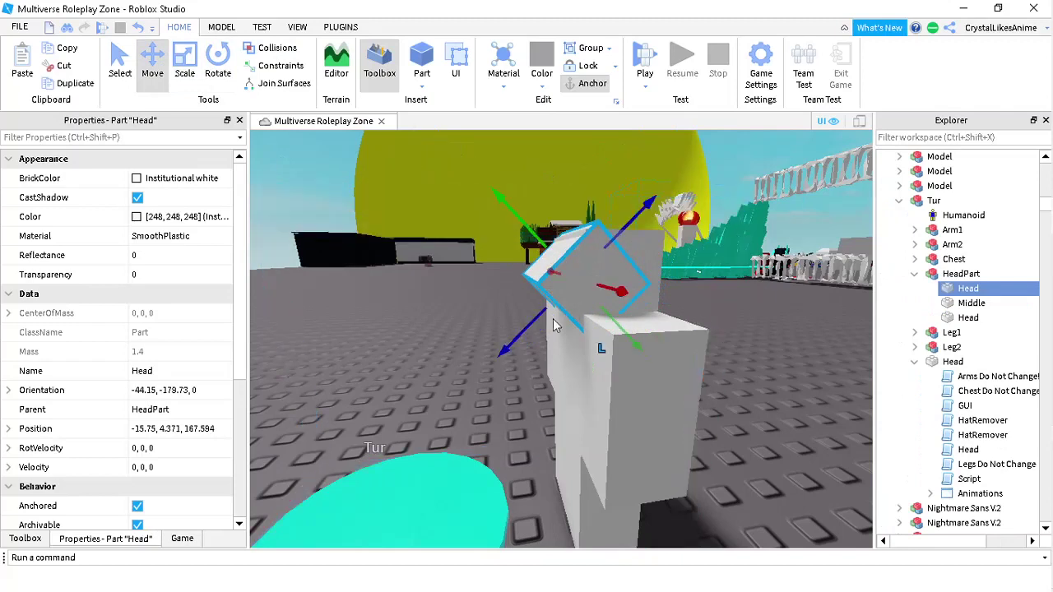
# Rename the tilted head copy Head2 and set its Transparency to 1.
pyautogui.click(966, 294)
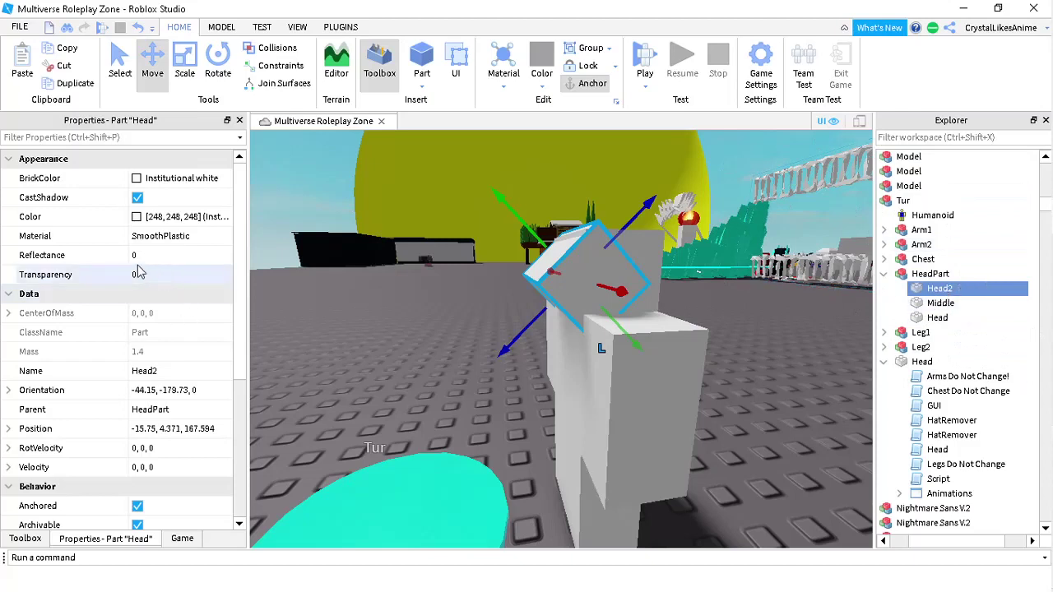
pyautogui.click(138, 272)
pyautogui.write('1')
pyautogui.press('Return')
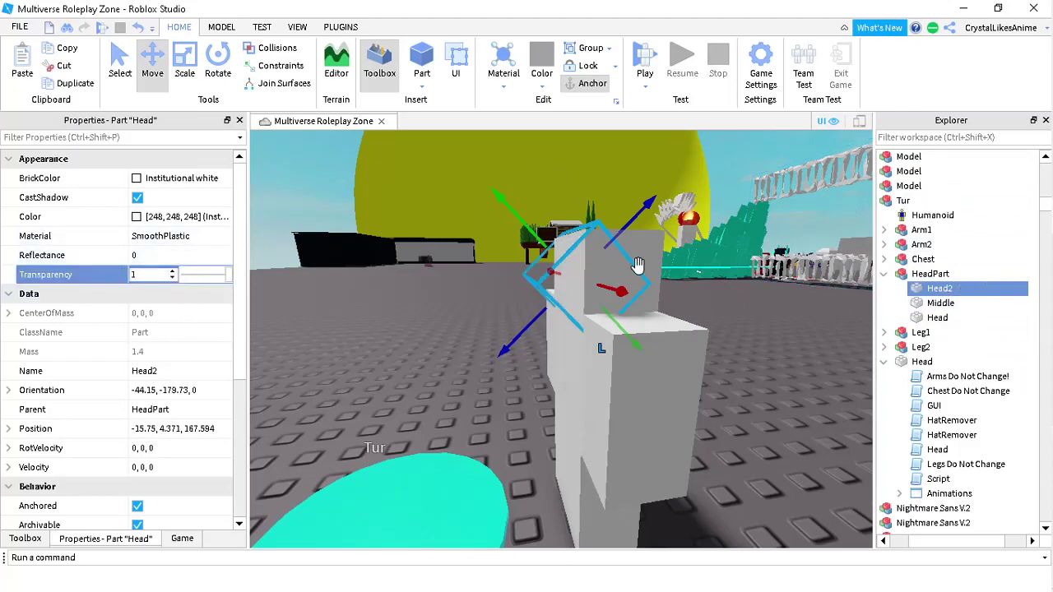
# Turn off CanCollide for the Head2 part.
pyautogui.moveTo(400, 380); pyautogui.dragTo(435, 335, button='right')
pyautogui.scroll(-2, 538, 319)
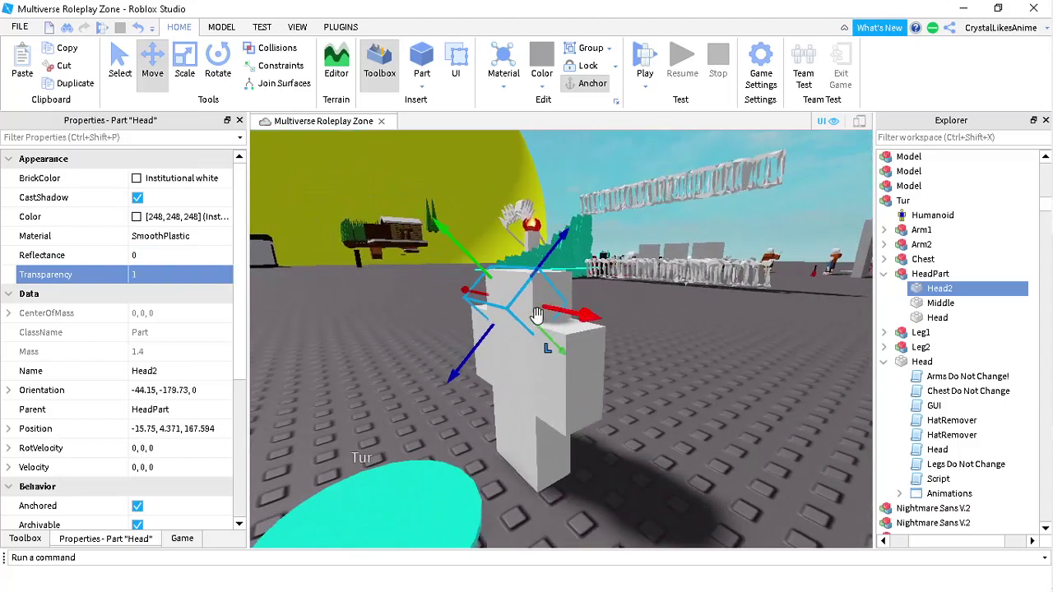
pyautogui.moveTo(643, 355); pyautogui.dragTo(520, 455, button='right')
pyautogui.scroll(-2, 521, 456)
pyautogui.press('s')
pyautogui.press('w')
pyautogui.press('d')
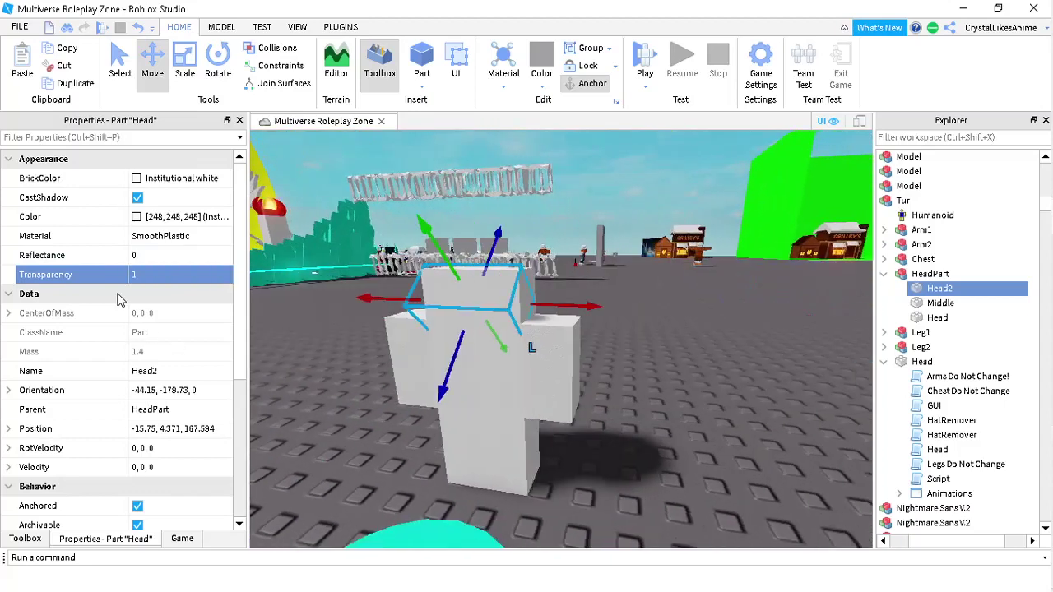
pyautogui.scroll(-4, 118, 299)
pyautogui.click(138, 314)
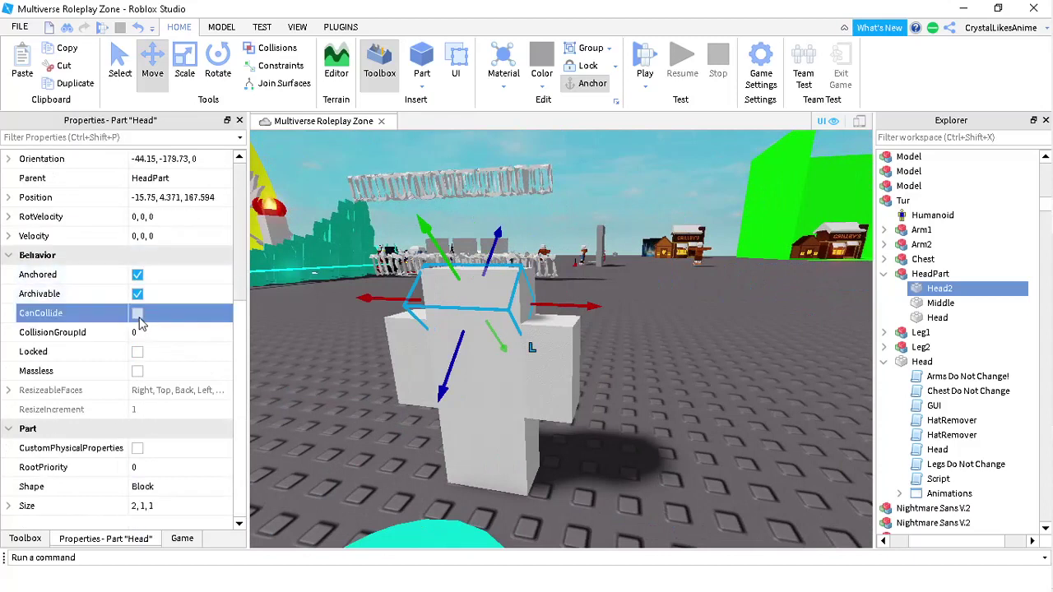
# Inspect the Tur model and its tilted Head2 part from several sides.
pyautogui.press('w')
pyautogui.moveTo(397, 299); pyautogui.dragTo(389, 292, button='right')
pyautogui.press('s')
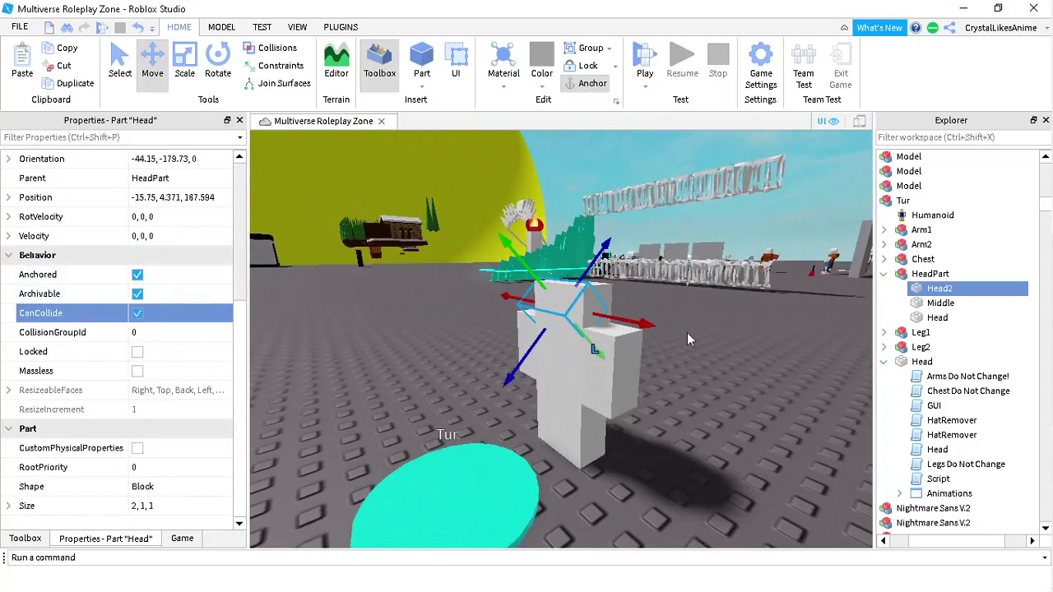
pyautogui.moveTo(610, 333); pyautogui.dragTo(590, 326, button='right')
pyautogui.press('s')
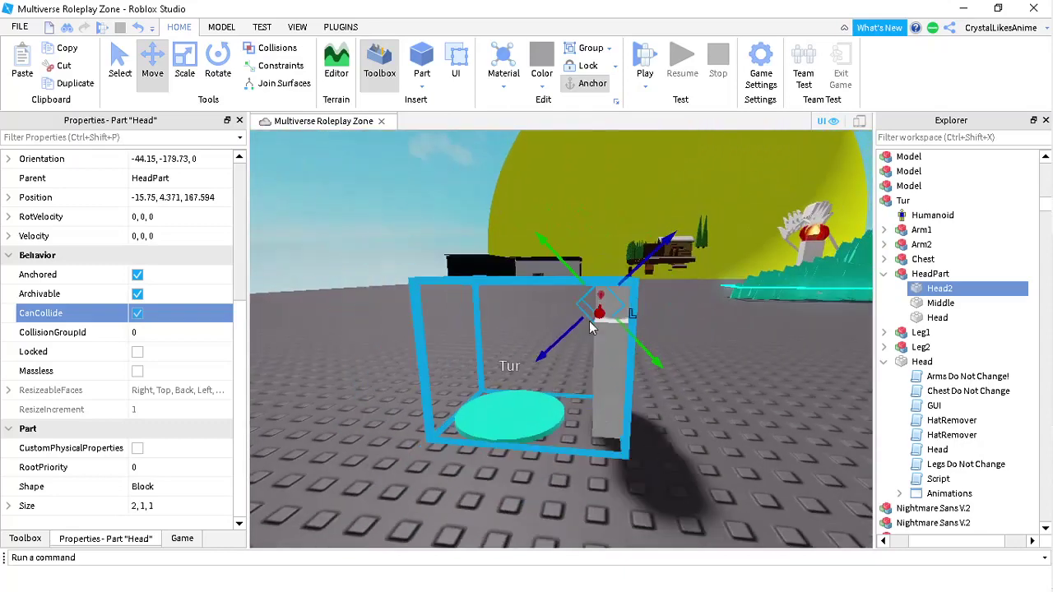
pyautogui.press('s')
pyautogui.moveTo(690, 367); pyautogui.dragTo(633, 364, button='right')
pyautogui.press('w')
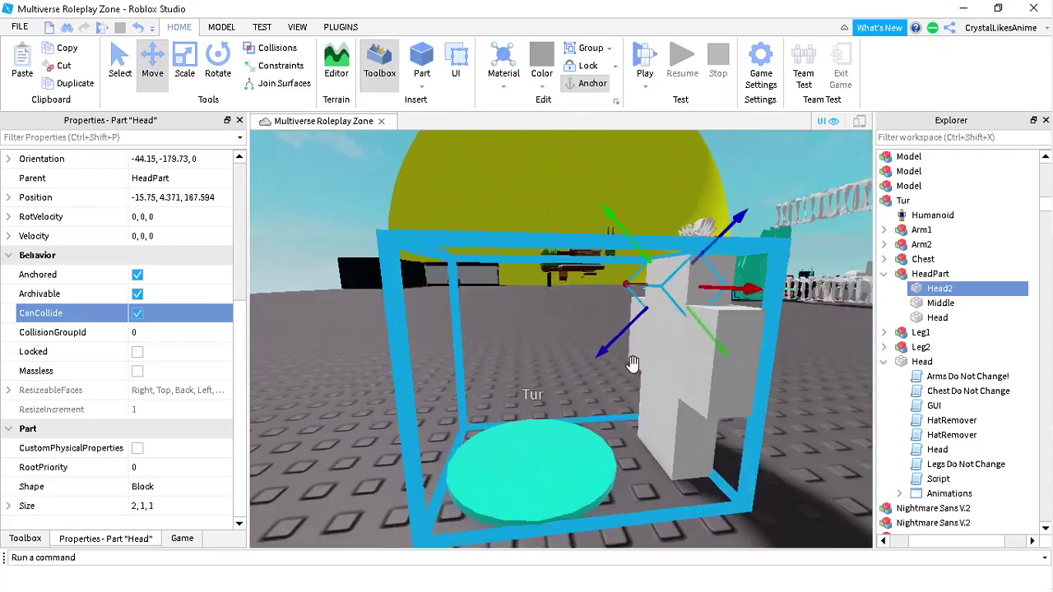
pyautogui.press('w')
pyautogui.press('s')
pyautogui.moveTo(432, 344); pyautogui.dragTo(516, 347, button='right')
pyautogui.press('w')
pyautogui.press('s')
pyautogui.click(580, 339)
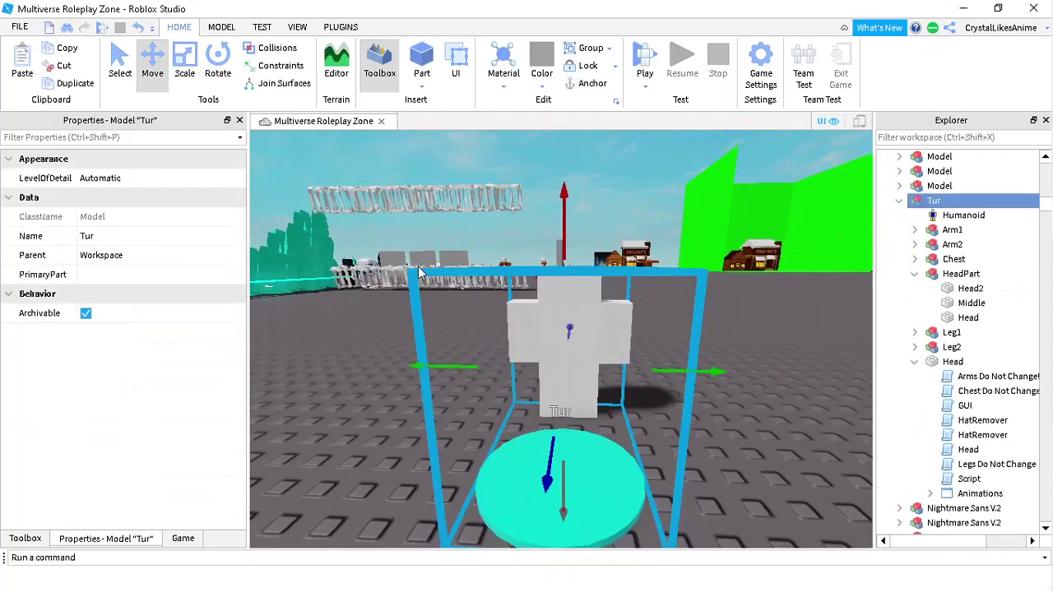
# Open the Toggle Option script of TextButton1 inside the Tur model's Animations GUI options.
pyautogui.scroll(-5, 963, 290)
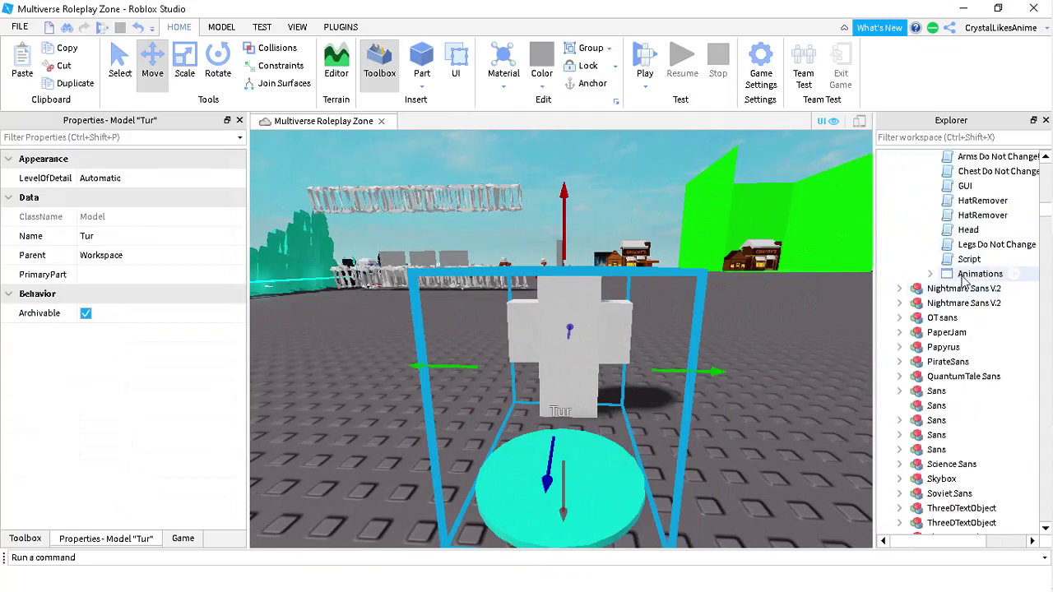
pyautogui.click(932, 275)
pyautogui.scroll(3, 946, 304)
pyautogui.click(914, 421)
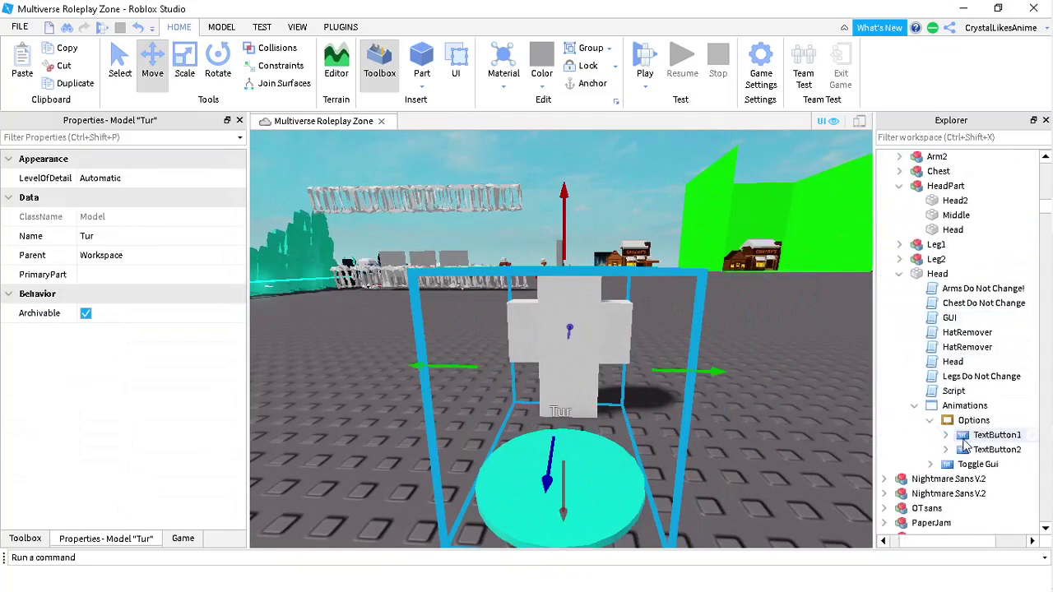
pyautogui.click(984, 435)
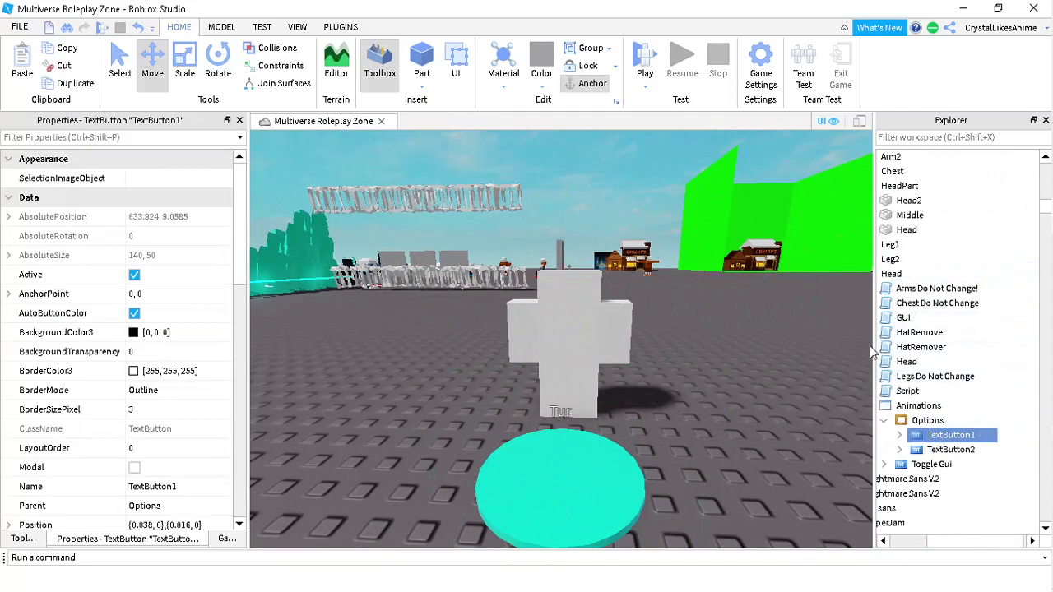
pyautogui.click(899, 435)
pyautogui.scroll(-2, 899, 432)
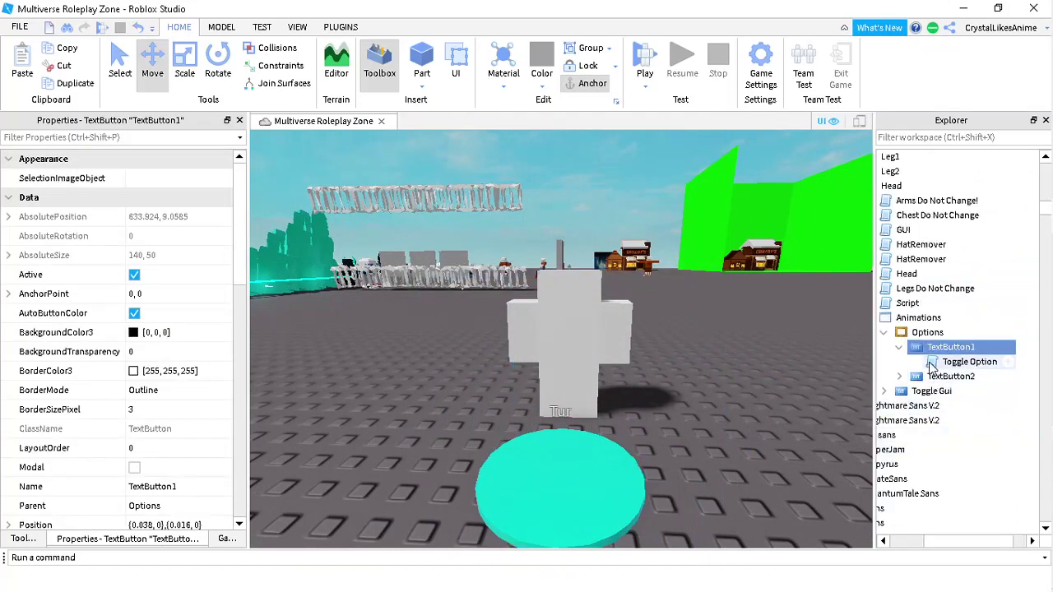
pyautogui.doubleClick(969, 362)
pyautogui.scroll(7, 998, 372)
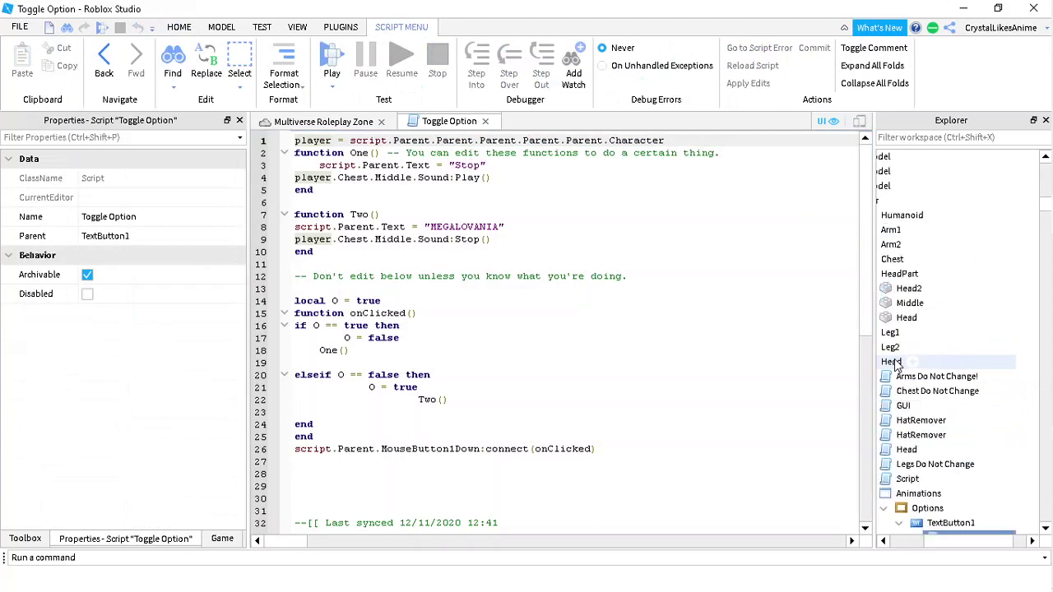
# In function Two, set the button text to "Head" and delete the player.Chest.Middle.Sound:Stop() line.
pyautogui.doubleClick(450, 227)
pyautogui.write('Head')
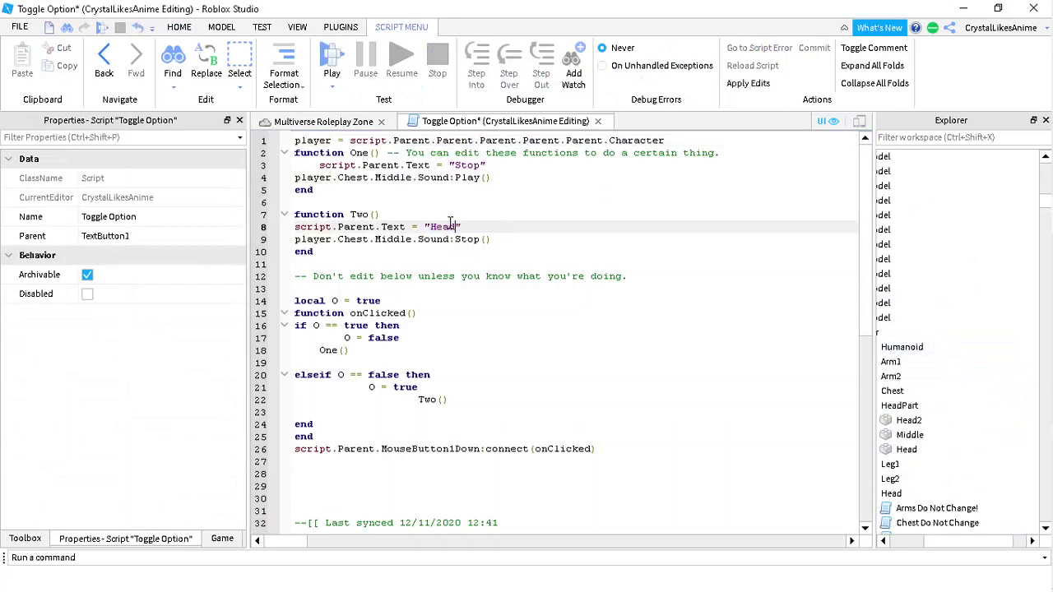
pyautogui.moveTo(332, 264); pyautogui.dragTo(574, 396)
pyautogui.click(575, 396)
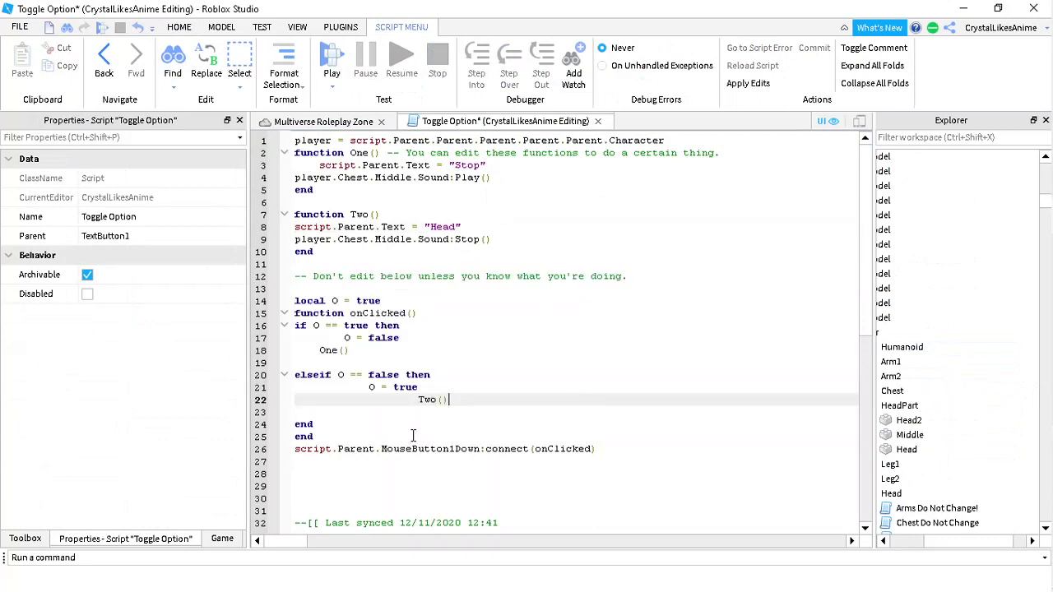
pyautogui.moveTo(491, 239); pyautogui.dragTo(307, 240)
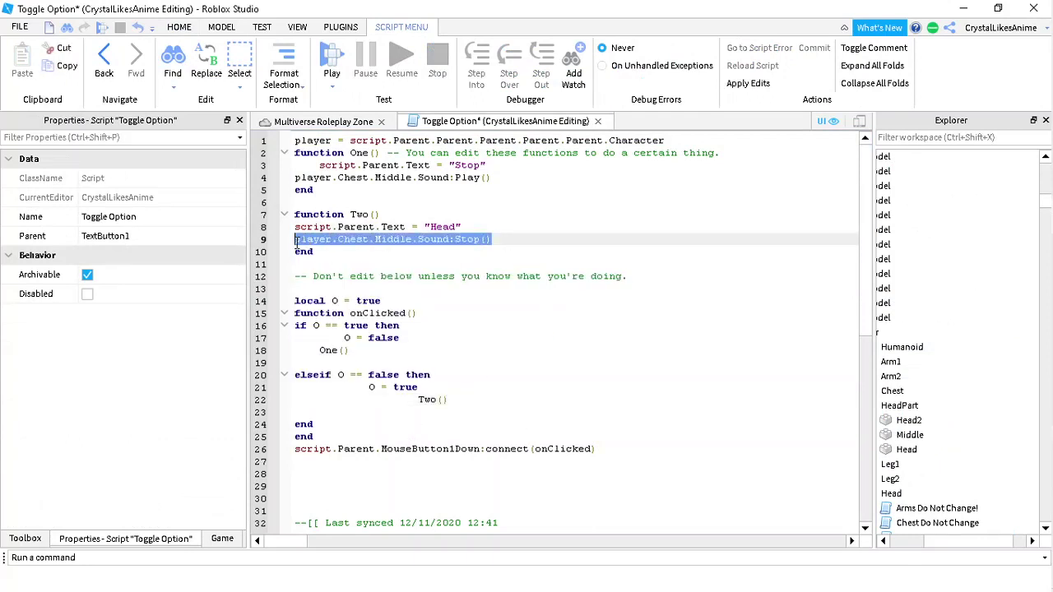
pyautogui.press('BackSpace')
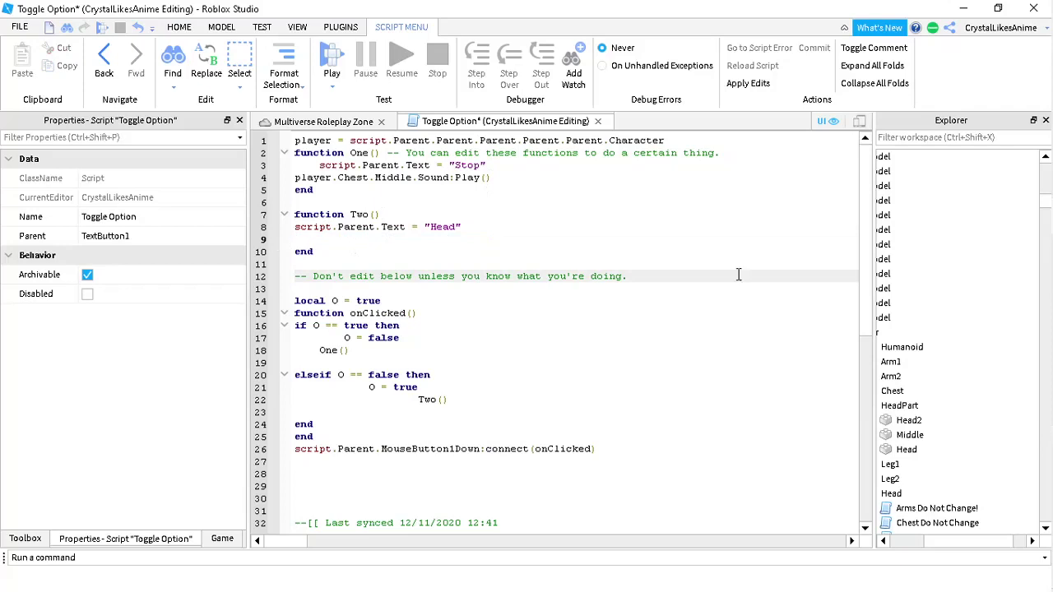
# In function One's sound line, replace Chest with HeadPart after player.
pyautogui.scroll(-4, 964, 308)
pyautogui.moveTo(949, 542); pyautogui.dragTo(931, 542)
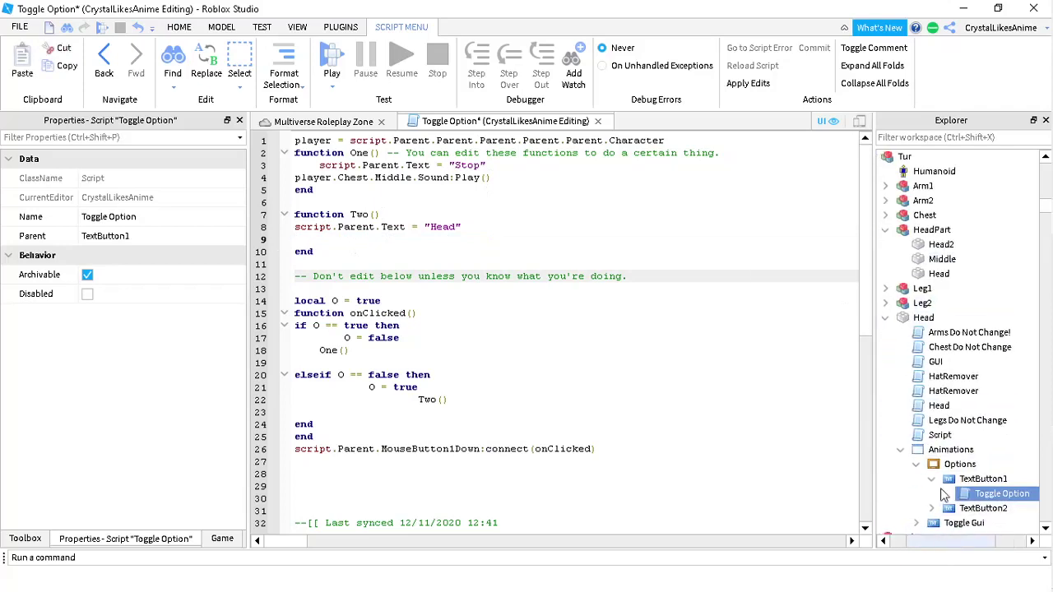
pyautogui.scroll(1, 905, 403)
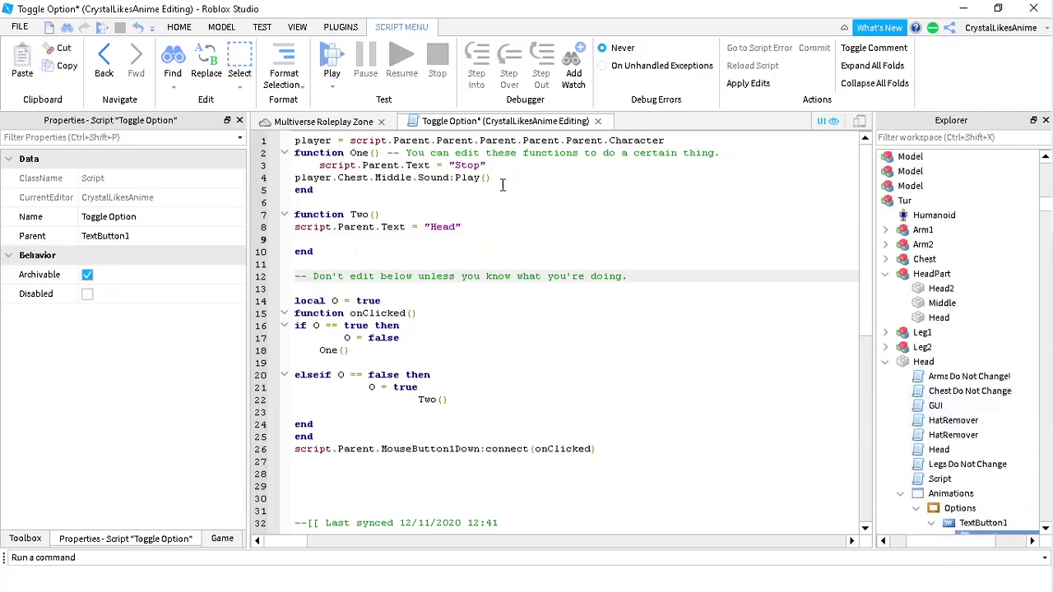
pyautogui.moveTo(502, 185); pyautogui.dragTo(294, 177)
pyautogui.click(309, 179)
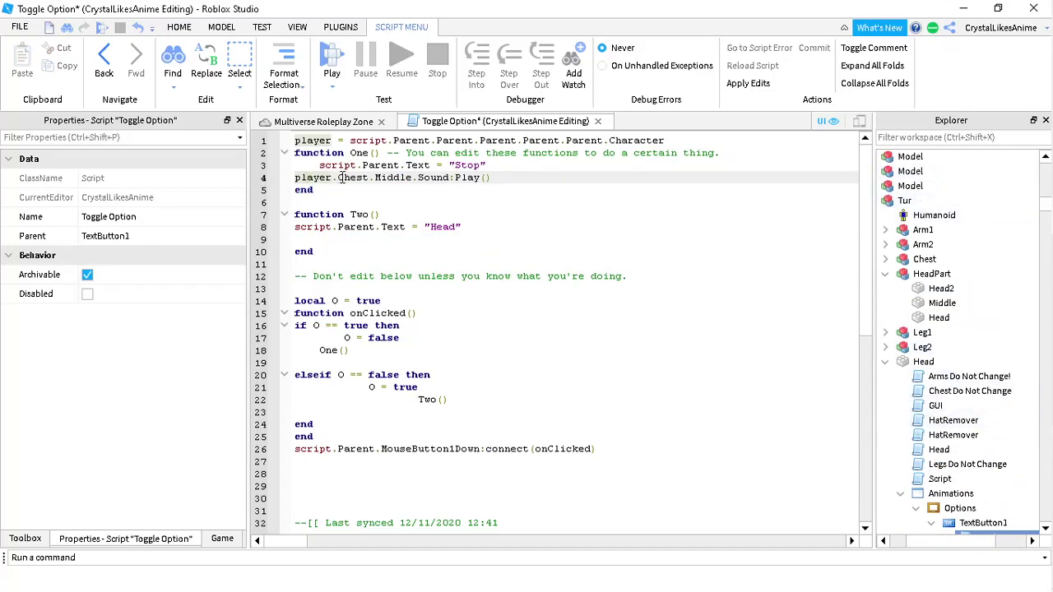
pyautogui.moveTo(338, 177); pyautogui.dragTo(372, 179)
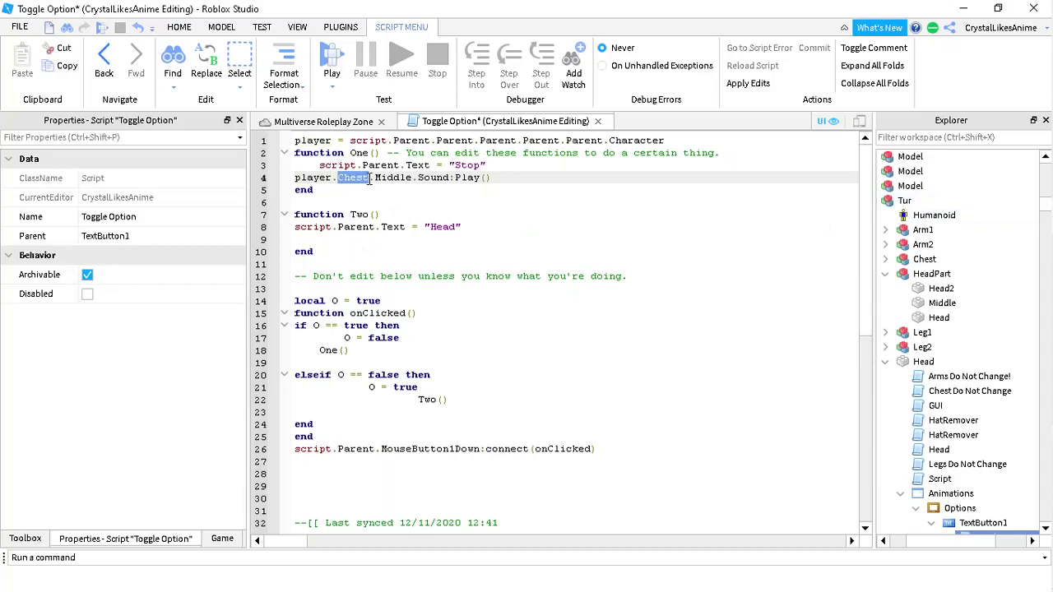
pyautogui.click(369, 179)
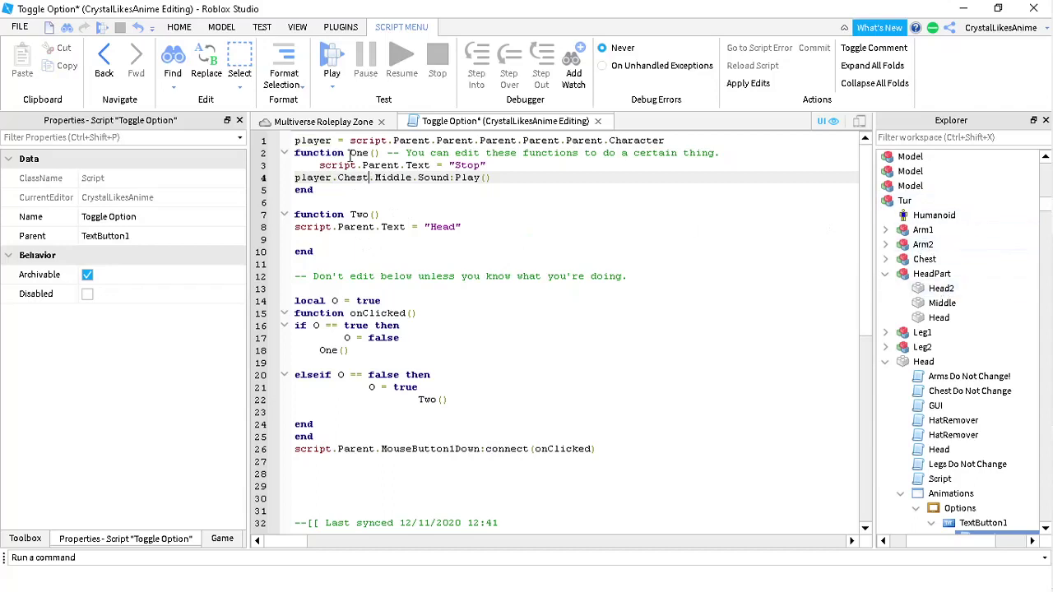
pyautogui.doubleClick(357, 180)
pyautogui.write('HeadPa')
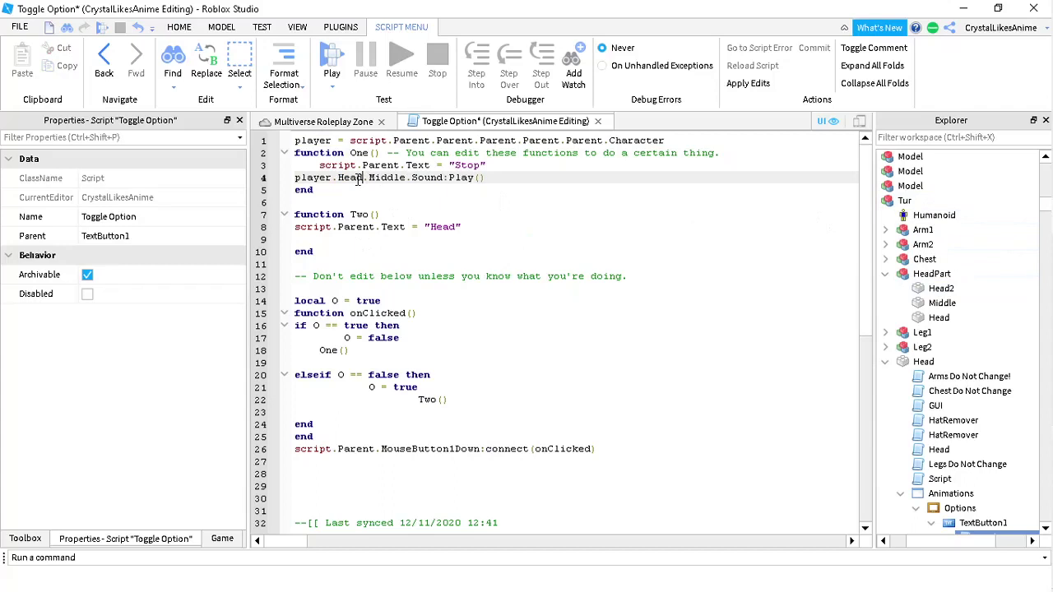
pyautogui.write('rt')
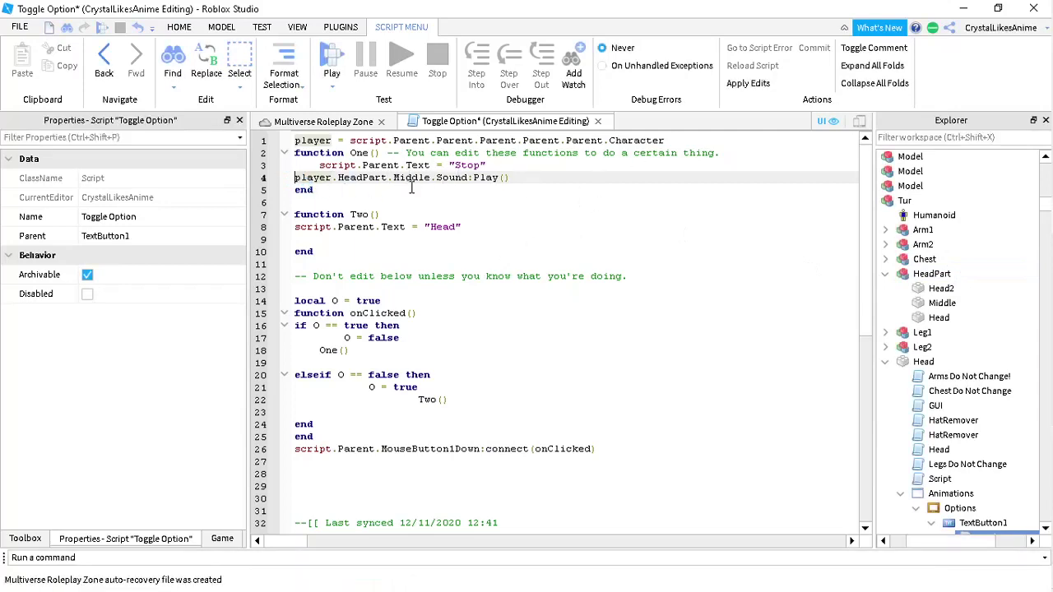
# Replace Middle.Sound:Play() in function One so the line reads player.HeadPart.Head.Transparency = 1.
pyautogui.moveTo(395, 179); pyautogui.dragTo(541, 176)
pyautogui.press('BackSpace')
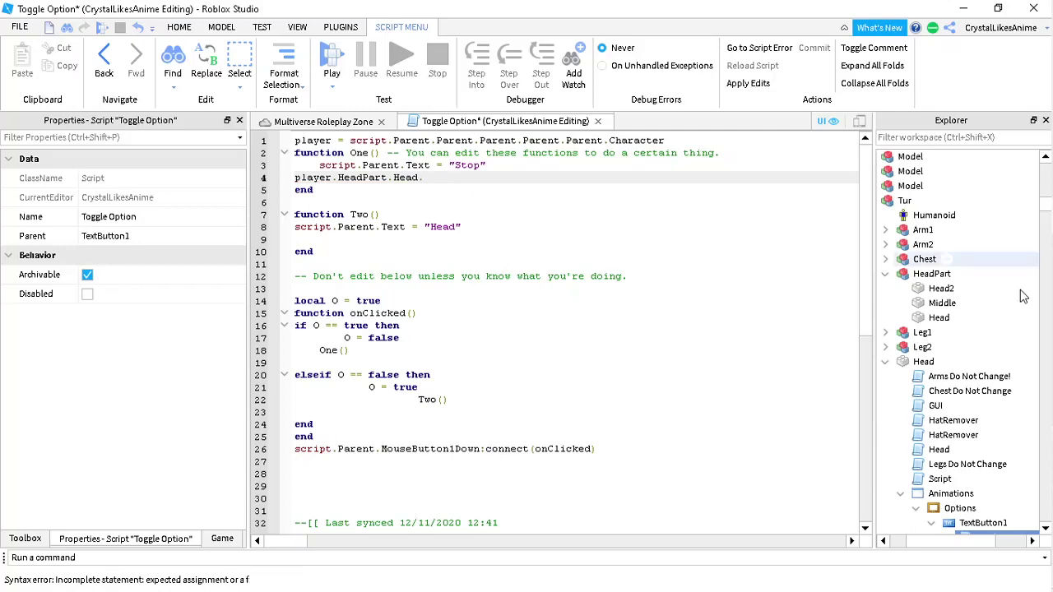
pyautogui.click(938, 318)
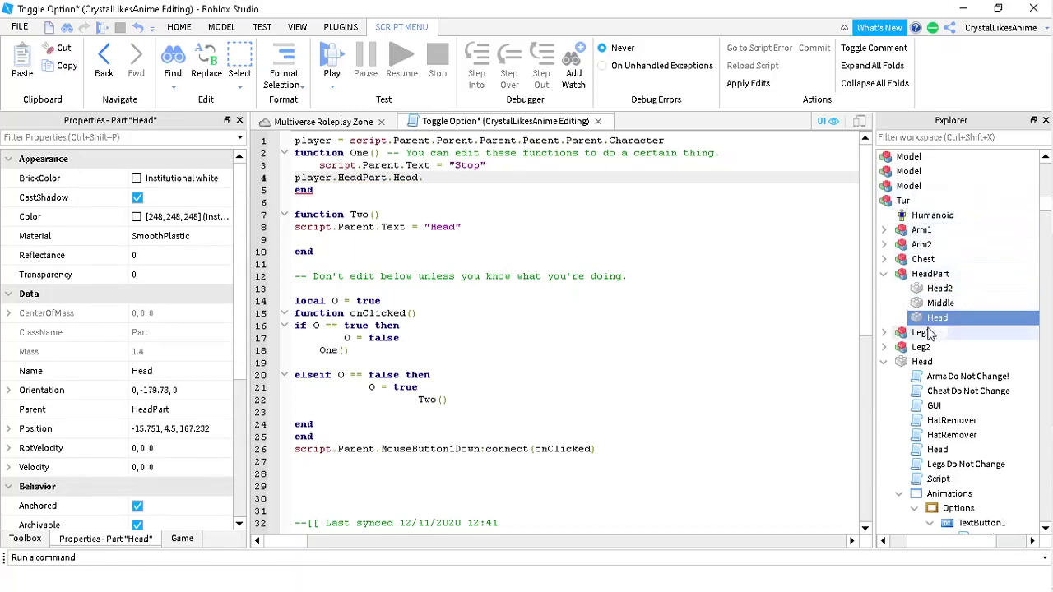
pyautogui.write('.')
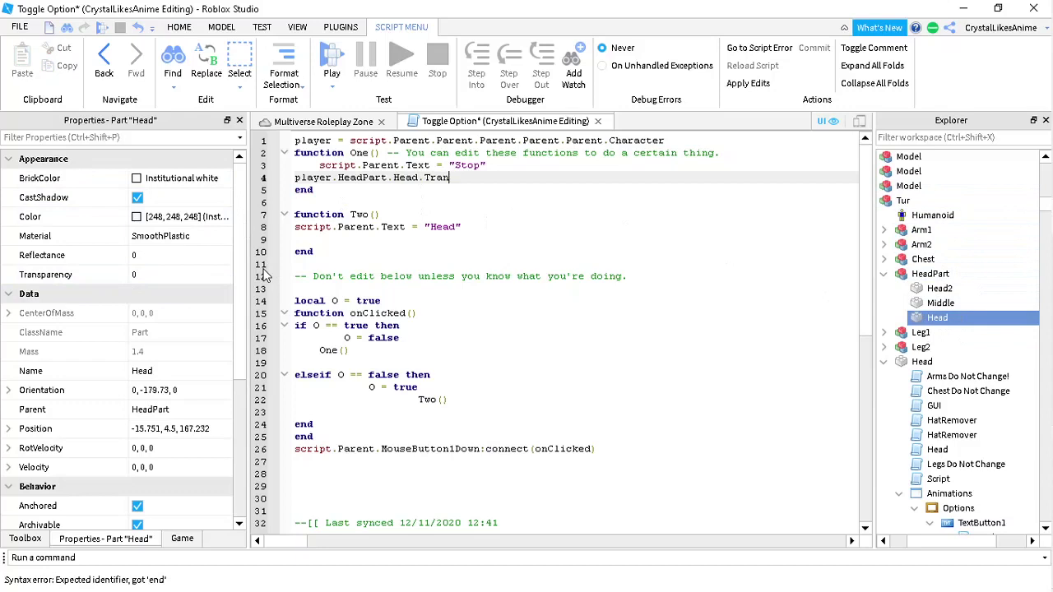
pyautogui.write('Transparency = 1')
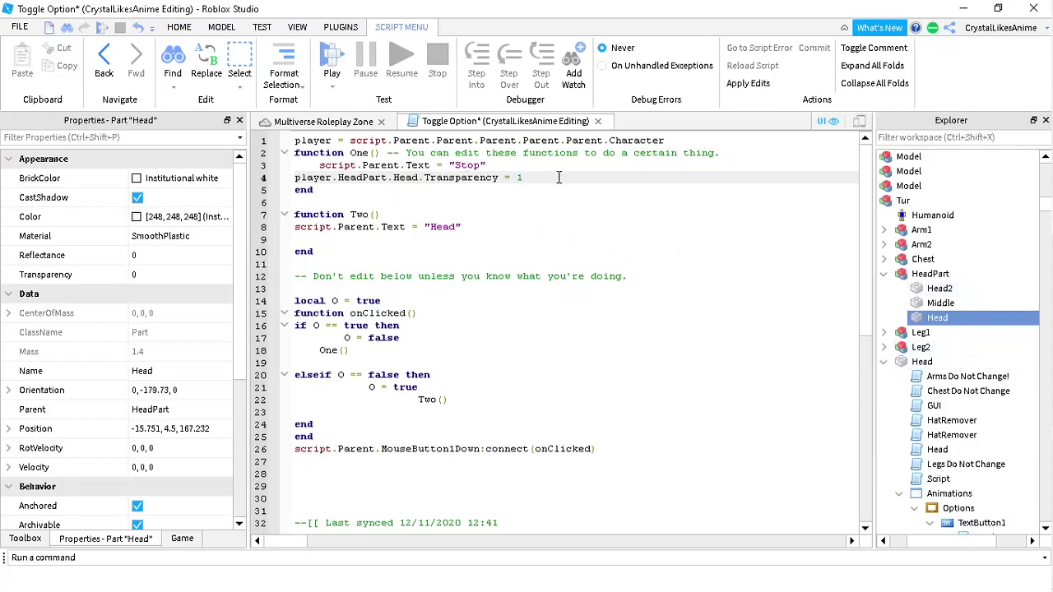
# Duplicate the transparency line in function One and change the copy to player.HeadPart.Head2.Transparency = 0.
pyautogui.press('Return')
pyautogui.moveTo(553, 178); pyautogui.dragTo(319, 179)
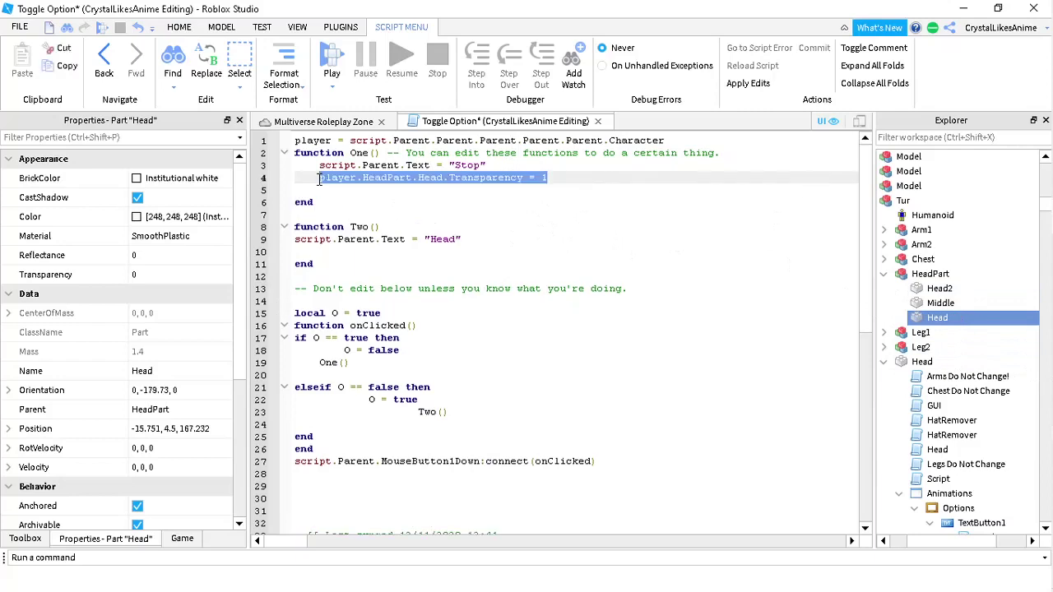
pyautogui.hotkey('ctrl', 'c')
pyautogui.click(329, 191)
pyautogui.hotkey('ctrl', 'v')
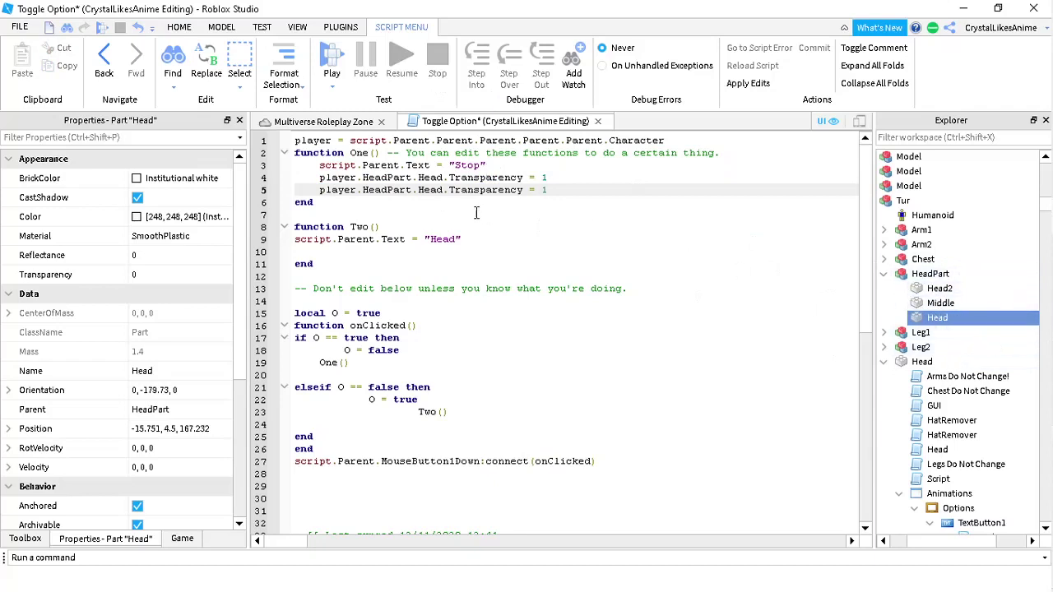
pyautogui.click(447, 190)
pyautogui.write('2')
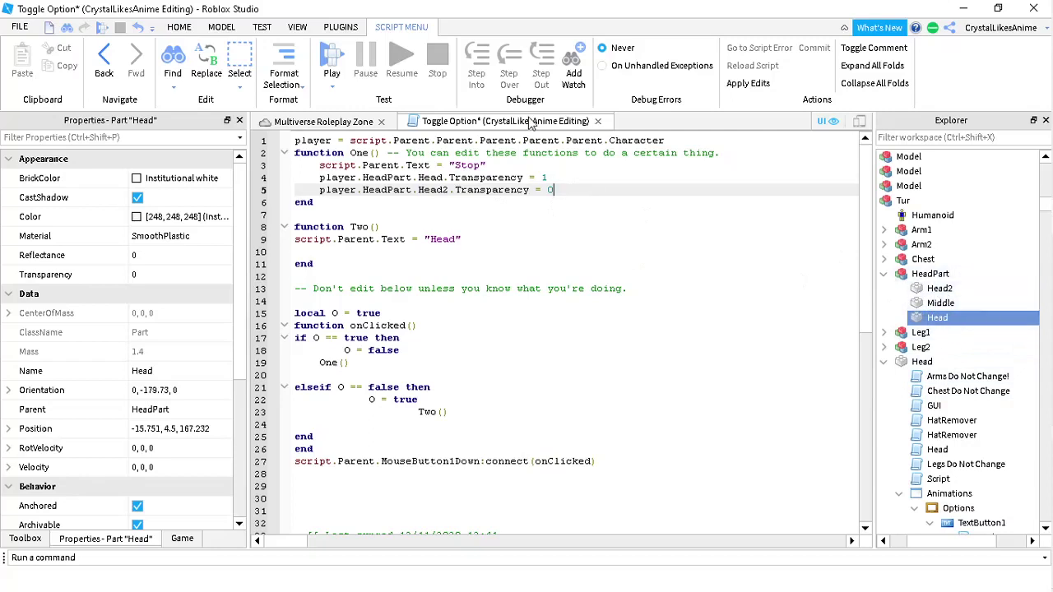
# Copy both transparency lines into function Two, setting Head's Transparency to 0 and Head2's to 1.
pyautogui.moveTo(565, 190); pyautogui.dragTo(322, 178)
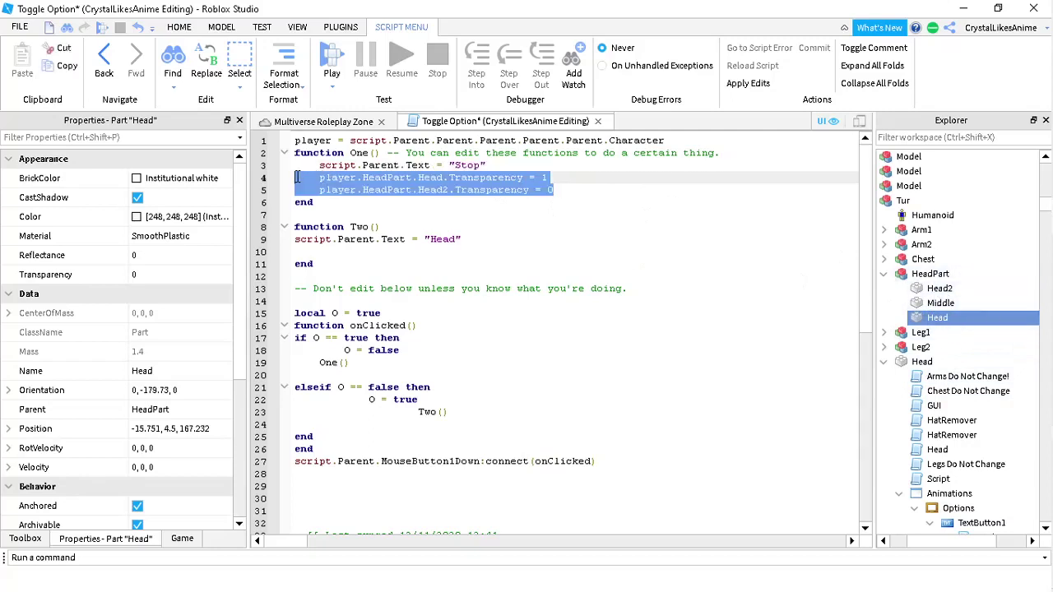
pyautogui.hotkey('ctrl', 'c')
pyautogui.click(318, 252)
pyautogui.hotkey('ctrl', 'v')
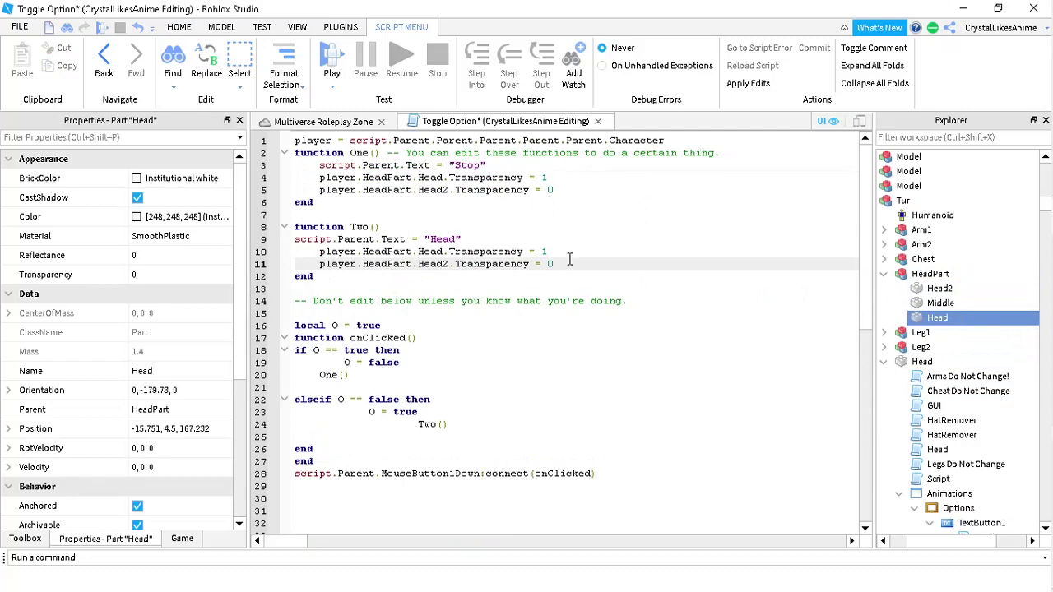
pyautogui.doubleClick(544, 252)
pyautogui.write('0')
pyautogui.press('Down')
# Review the Head and Head2 transparency lines in both functions and close the Toggle Option script.
pyautogui.click(326, 178)
pyautogui.moveTo(309, 177); pyautogui.dragTo(564, 190)
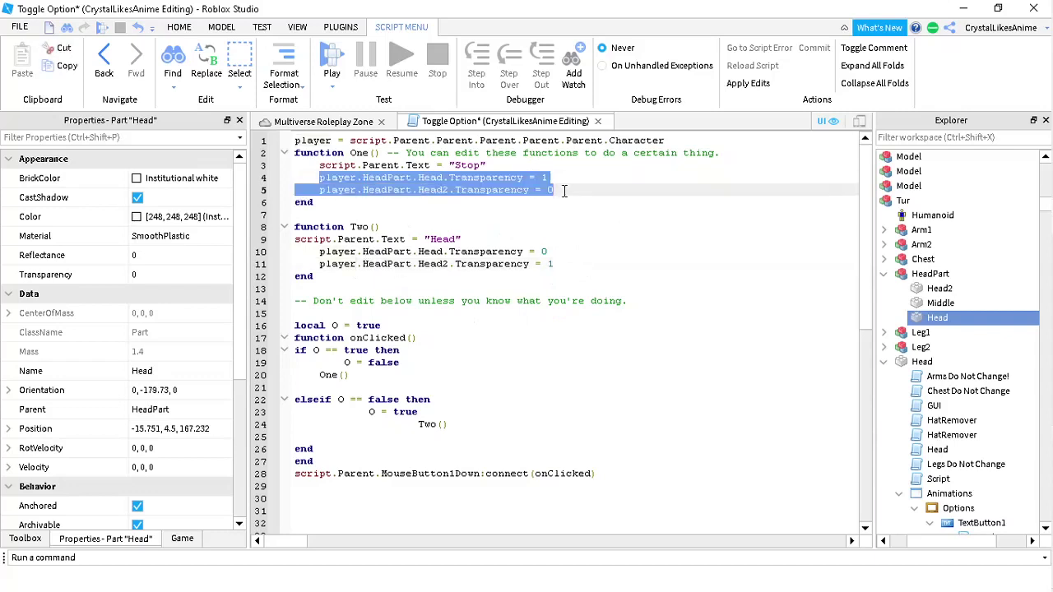
pyautogui.click(564, 191)
pyautogui.moveTo(320, 177); pyautogui.dragTo(571, 175)
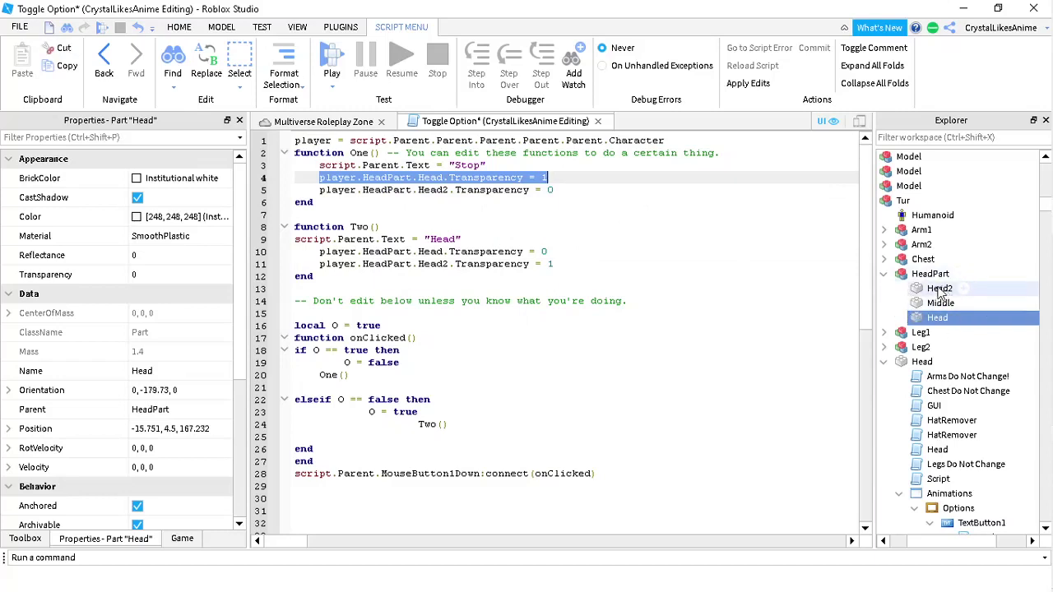
pyautogui.click(571, 177)
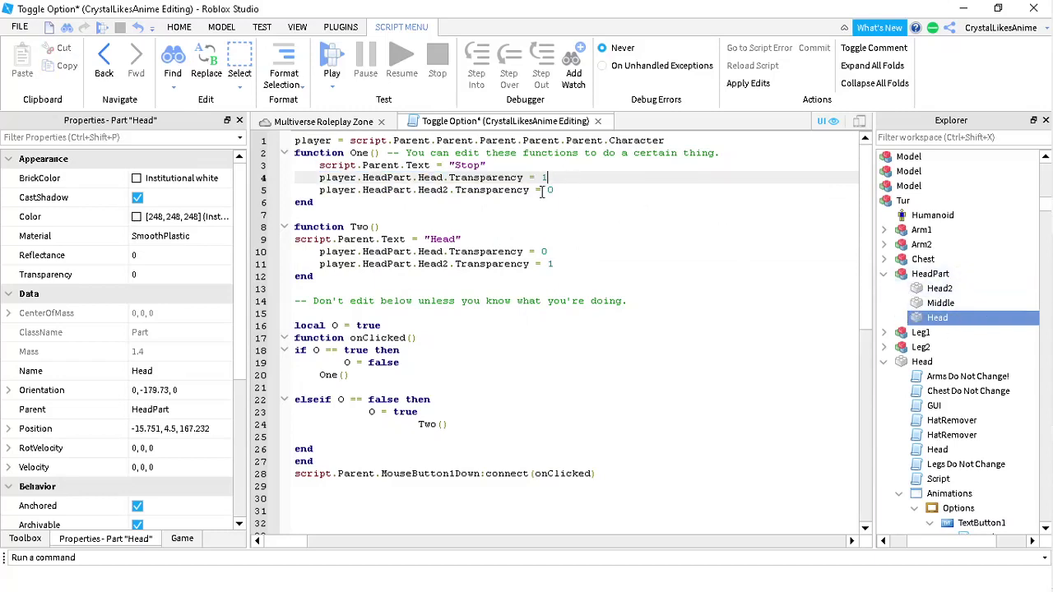
pyautogui.moveTo(554, 190); pyautogui.dragTo(336, 191)
pyautogui.click(338, 192)
pyautogui.click(305, 253)
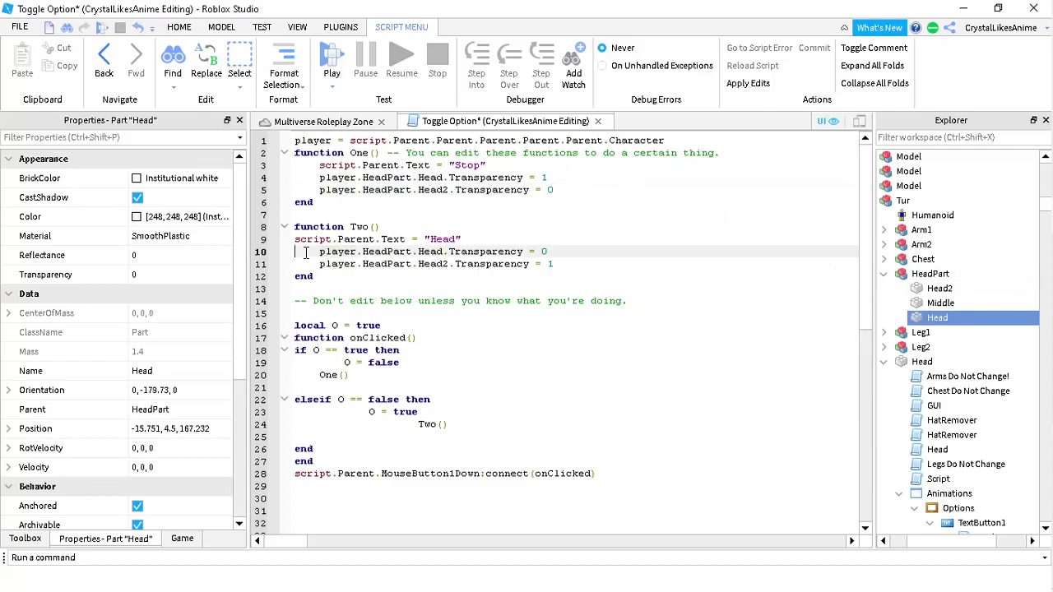
pyautogui.moveTo(328, 257); pyautogui.dragTo(299, 264)
pyautogui.click(645, 270)
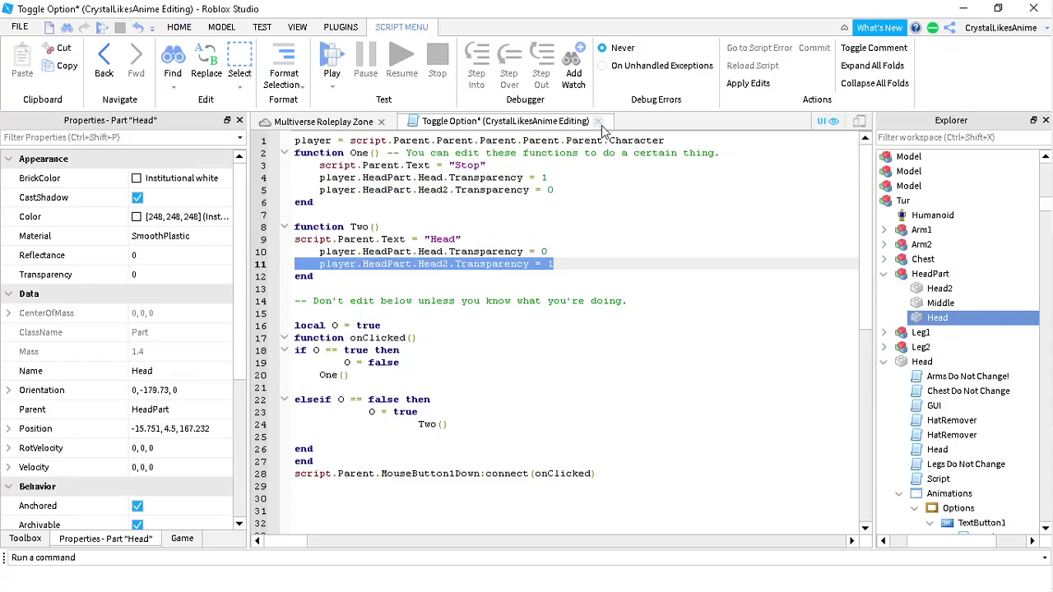
pyautogui.click(598, 121)
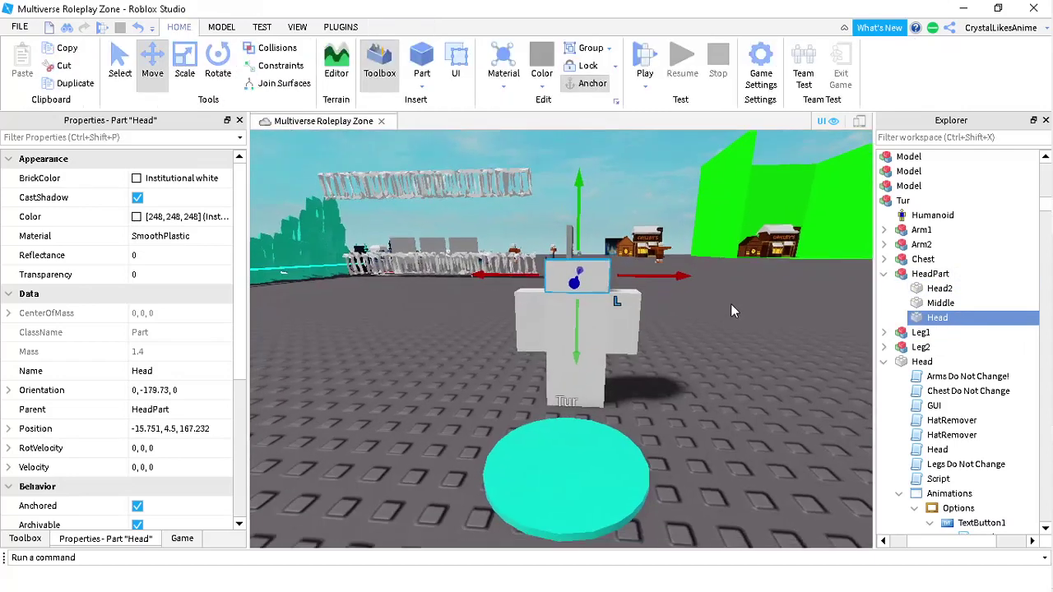
# Start a Play Here test session near the Tur morph.
pyautogui.press('F5')
pyautogui.click(38, 79)
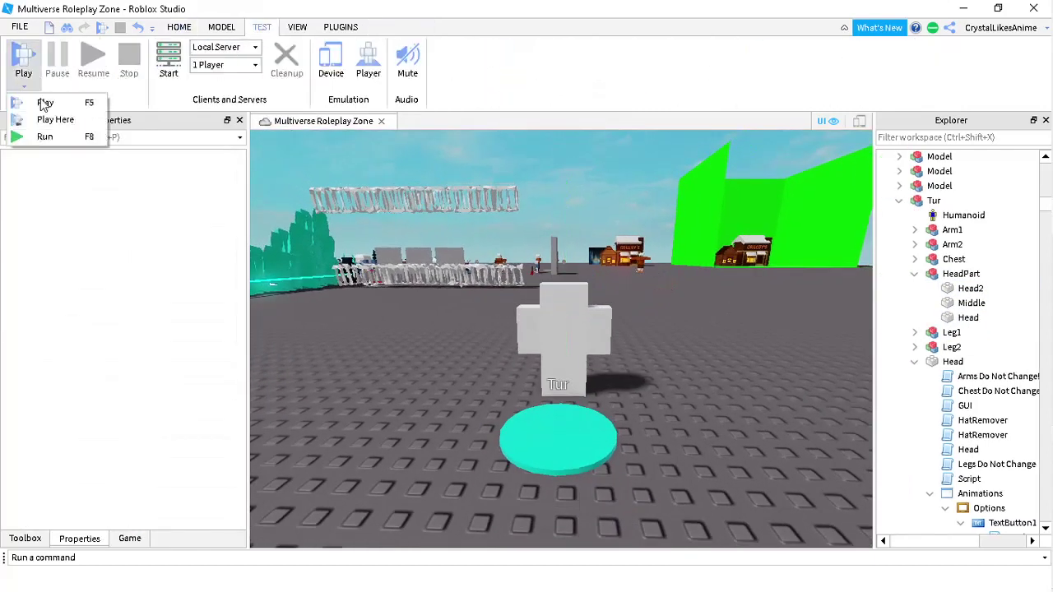
pyautogui.click(46, 120)
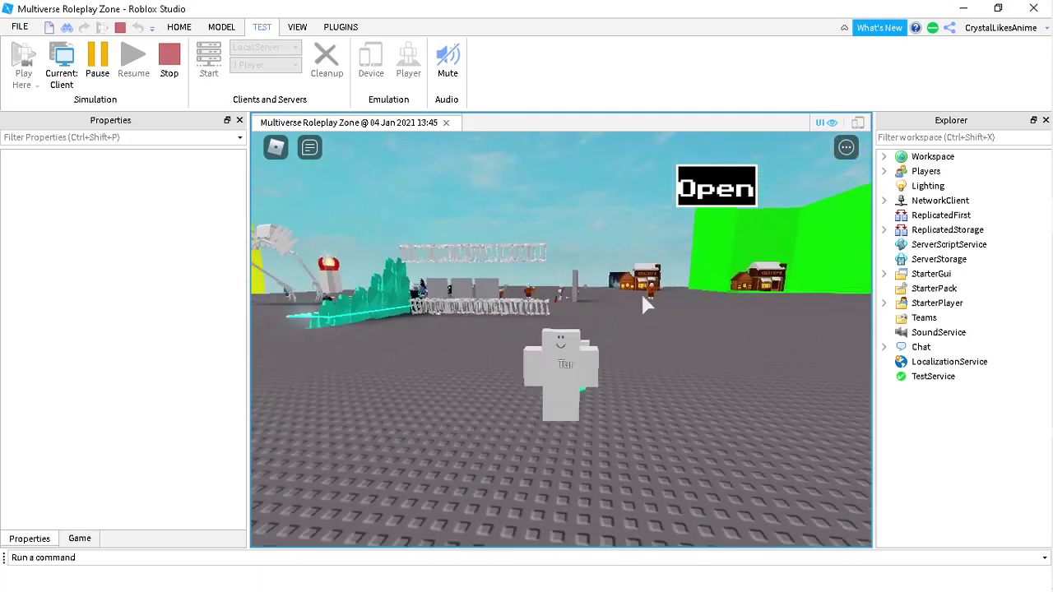
# Open the Tur morph's options menu in the game and toggle its Head option on and off repeatedly.
pyautogui.click(720, 189)
pyautogui.click(794, 187)
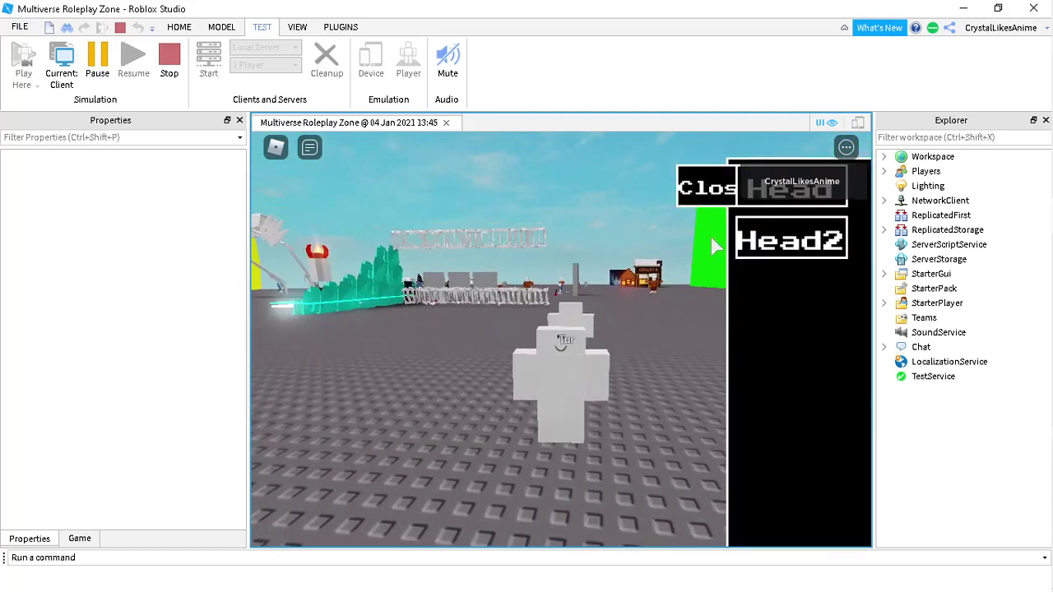
pyautogui.click(794, 187)
pyautogui.click(793, 188)
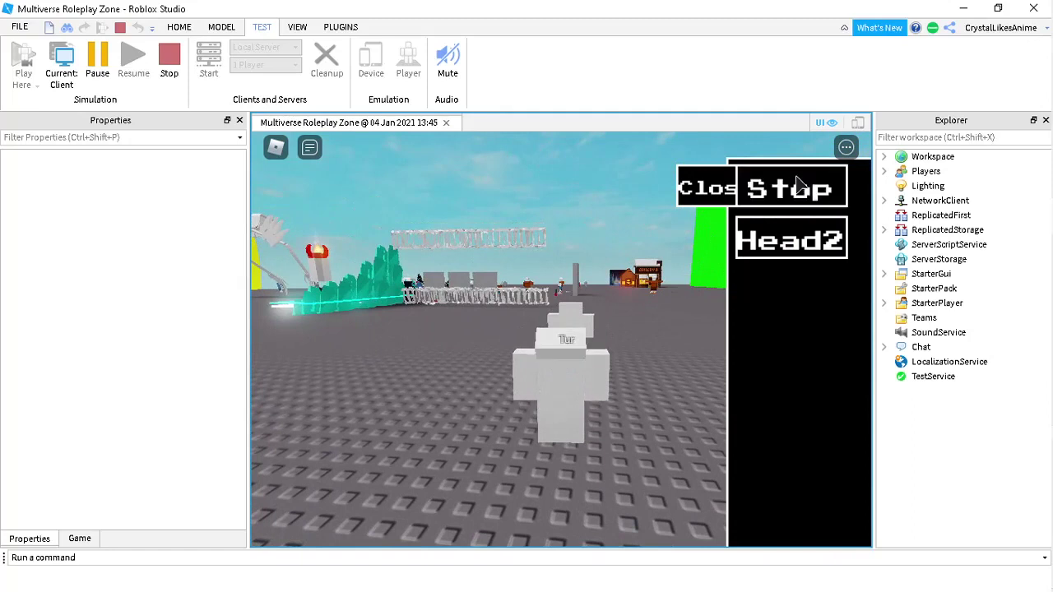
pyautogui.click(795, 187)
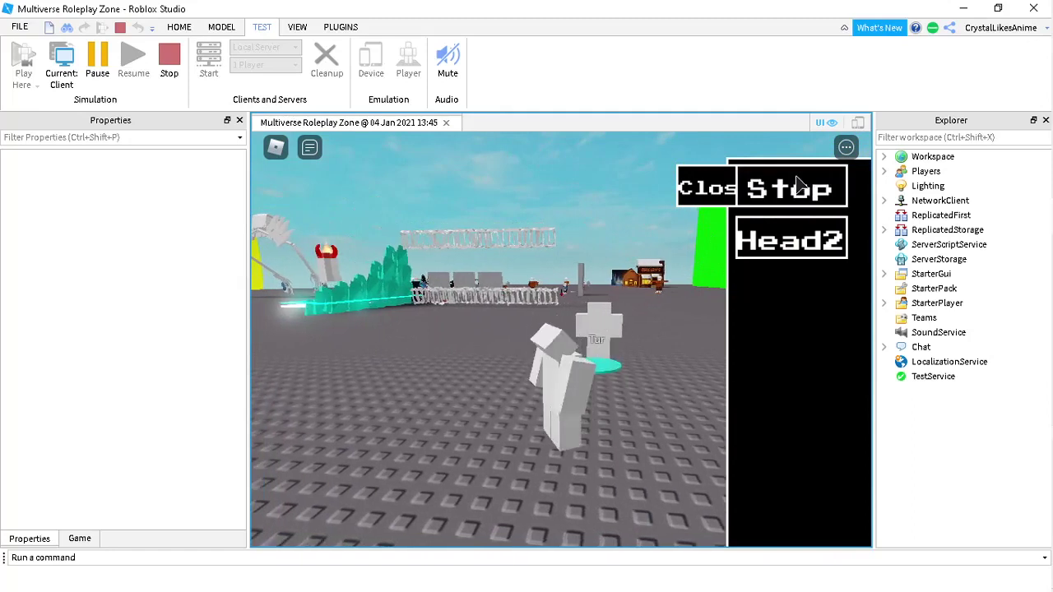
pyautogui.click(794, 188)
# Test the Head2 option of the Tur morph by toggling it repeatedly while viewing and walking the character.
pyautogui.click(780, 241)
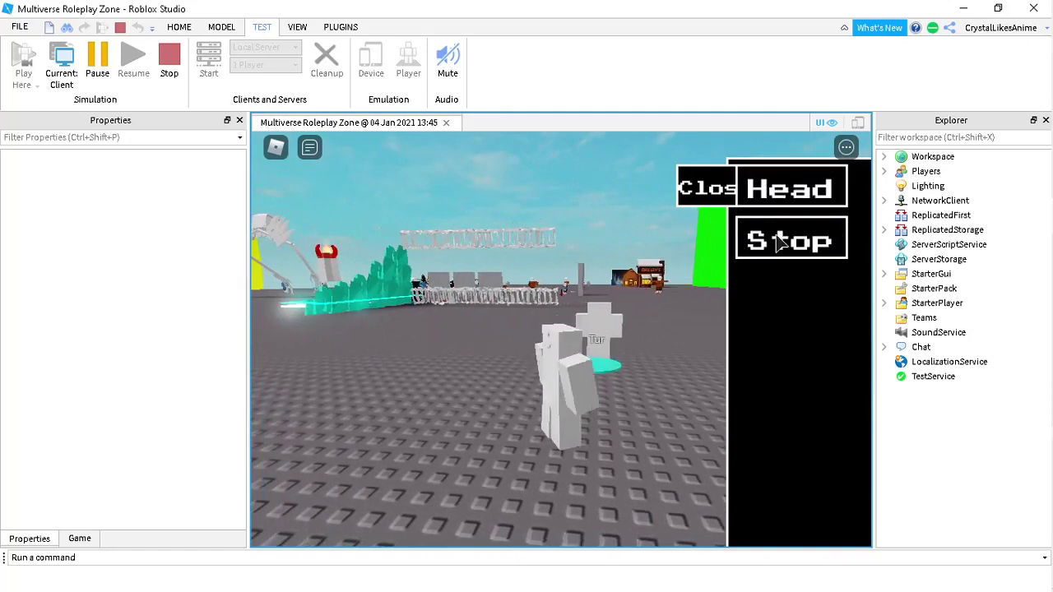
pyautogui.click(827, 240)
pyautogui.click(841, 245)
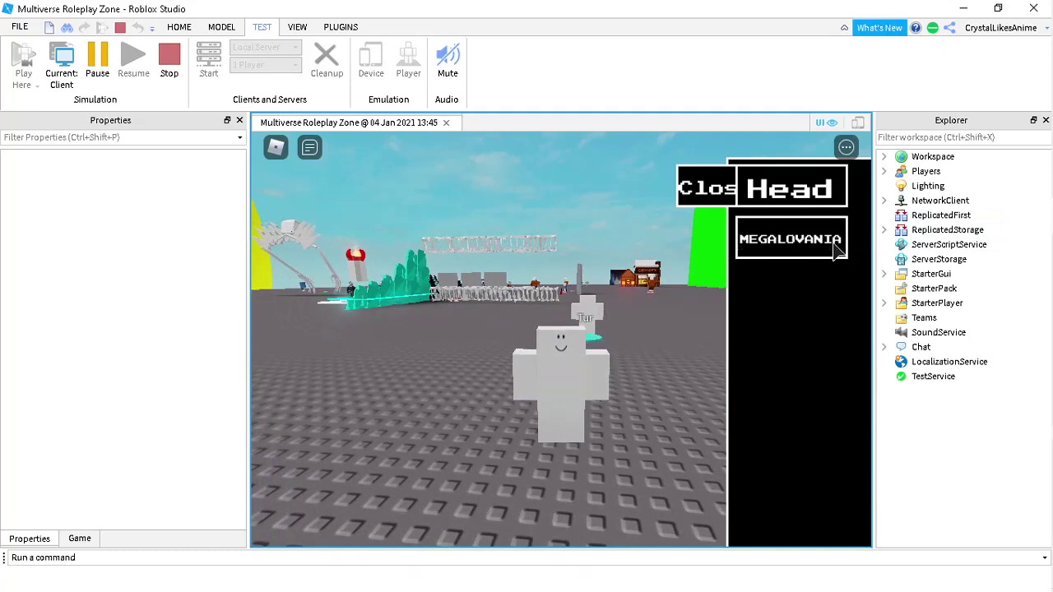
pyautogui.scroll(2, 510, 365)
pyautogui.moveTo(519, 409); pyautogui.dragTo(523, 373, button='right')
pyautogui.scroll(-1, 523, 374)
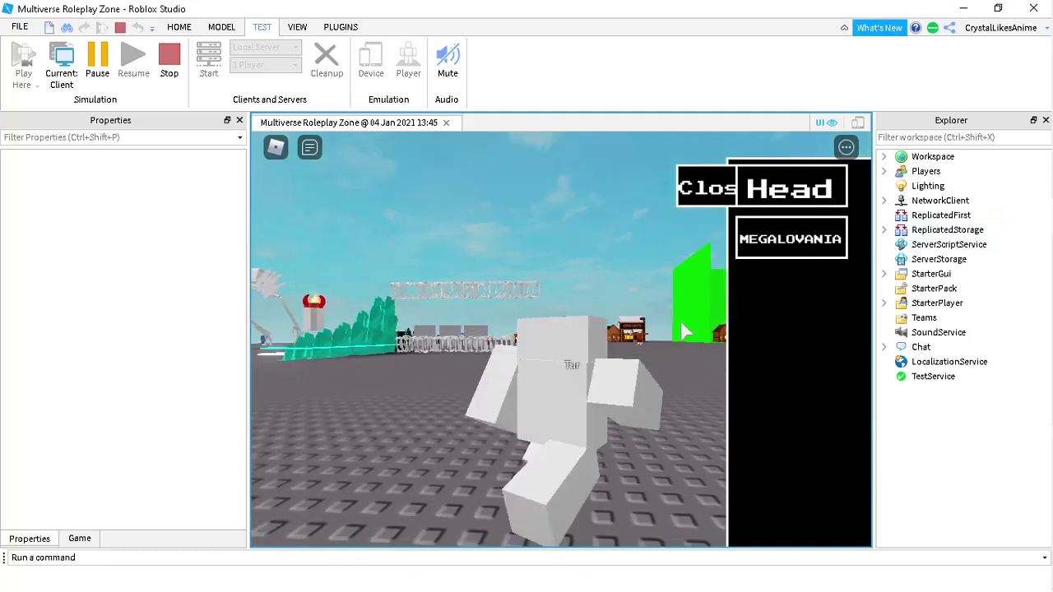
pyautogui.click(799, 236)
pyautogui.click(800, 237)
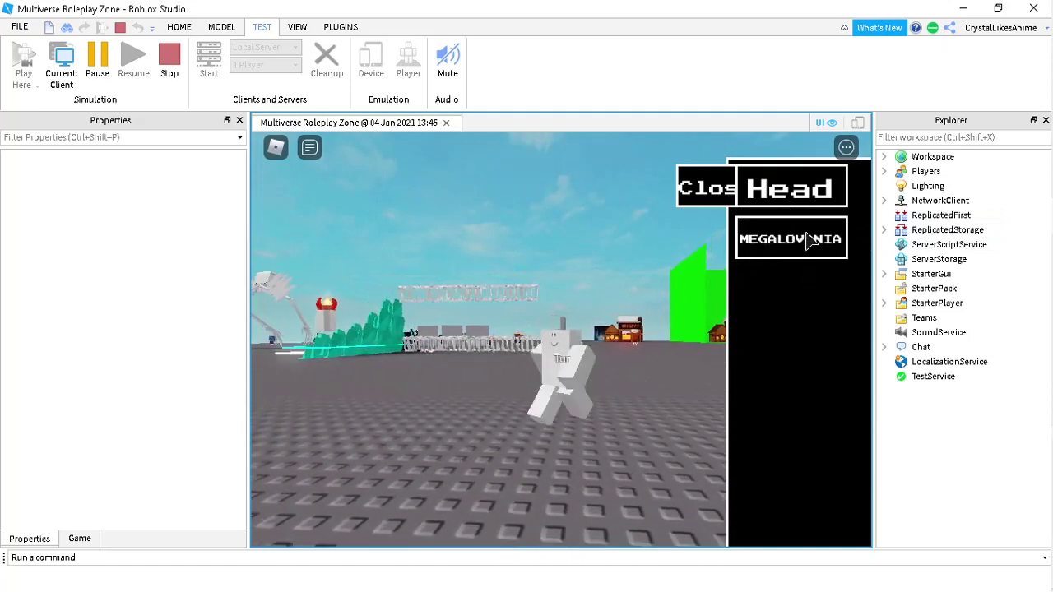
pyautogui.click(818, 251)
pyautogui.click(810, 248)
pyautogui.press('w')
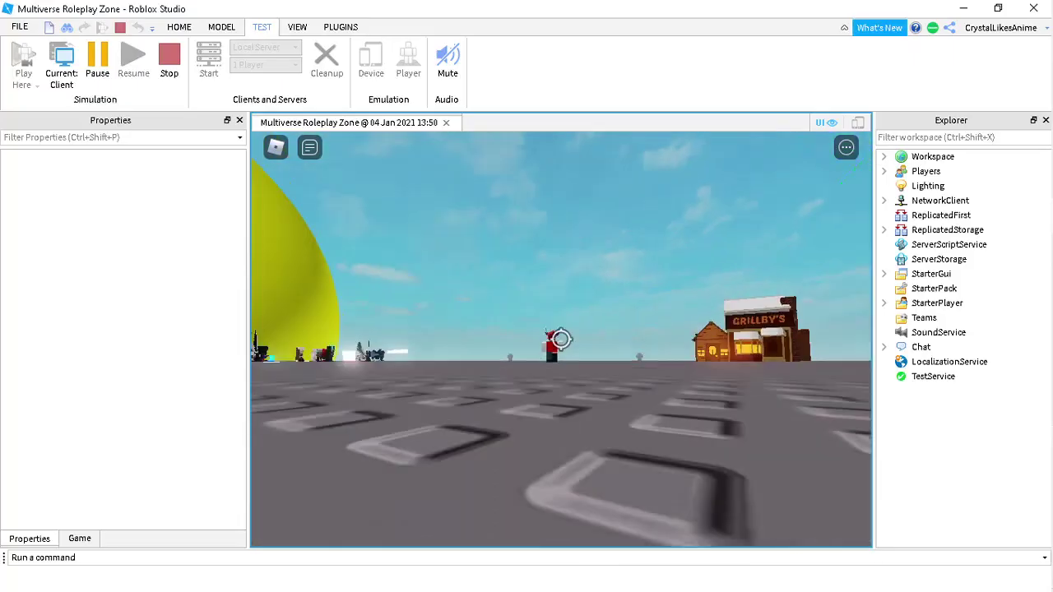
# Walk the test avatar across the baseplate toward the displayed character models.
pyautogui.press('shift')
pyautogui.press('w')
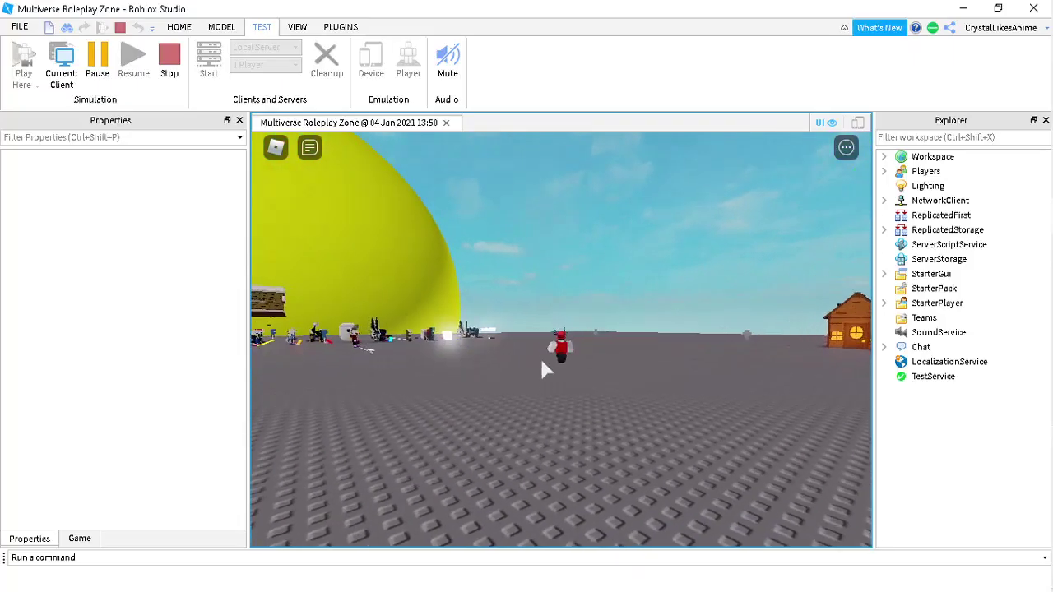
pyautogui.moveTo(540, 356); pyautogui.dragTo(529, 333, button='right')
pyautogui.scroll(1, 529, 333)
pyautogui.press('w')
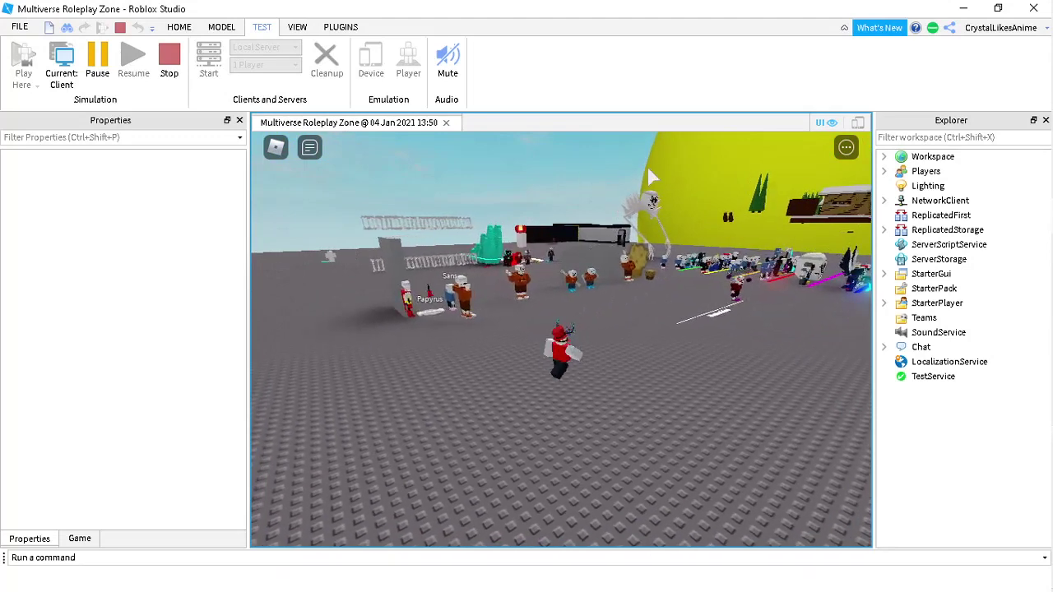
# Close the Explorer and Properties panels to enlarge the game view.
pyautogui.click(1046, 122)
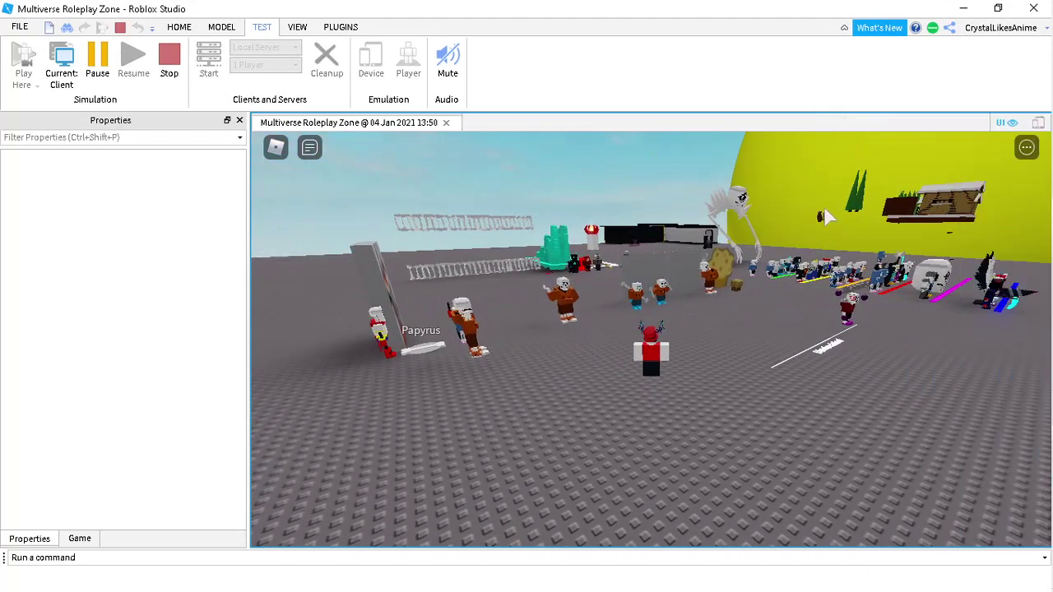
pyautogui.click(240, 120)
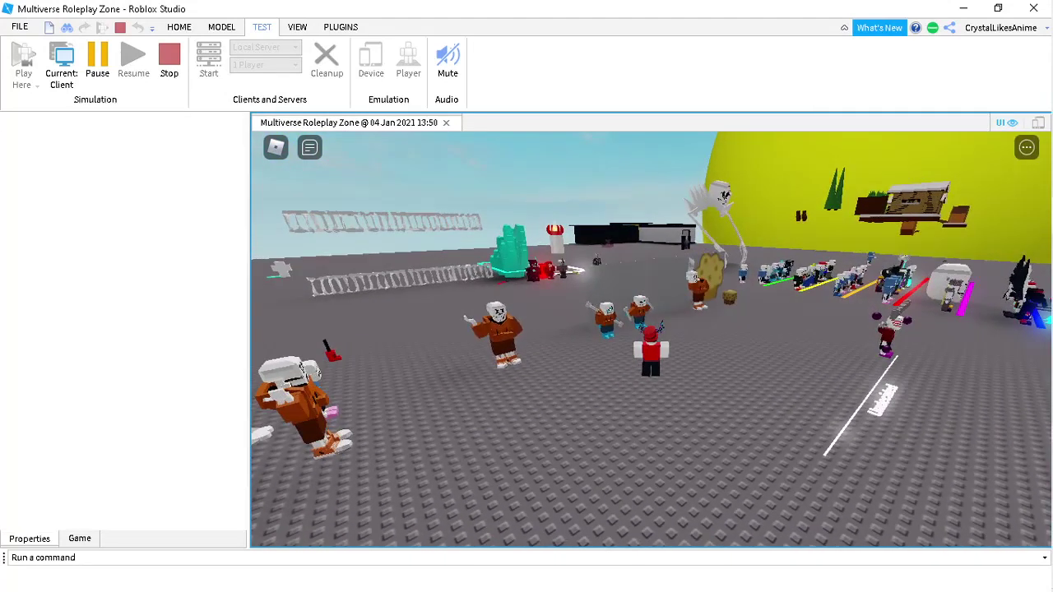
pyautogui.click(240, 120)
# Walk the avatar past the Sans picture and through the building's Morphs doorway, and change it into the Undertale Sans morph.
pyautogui.press('w')
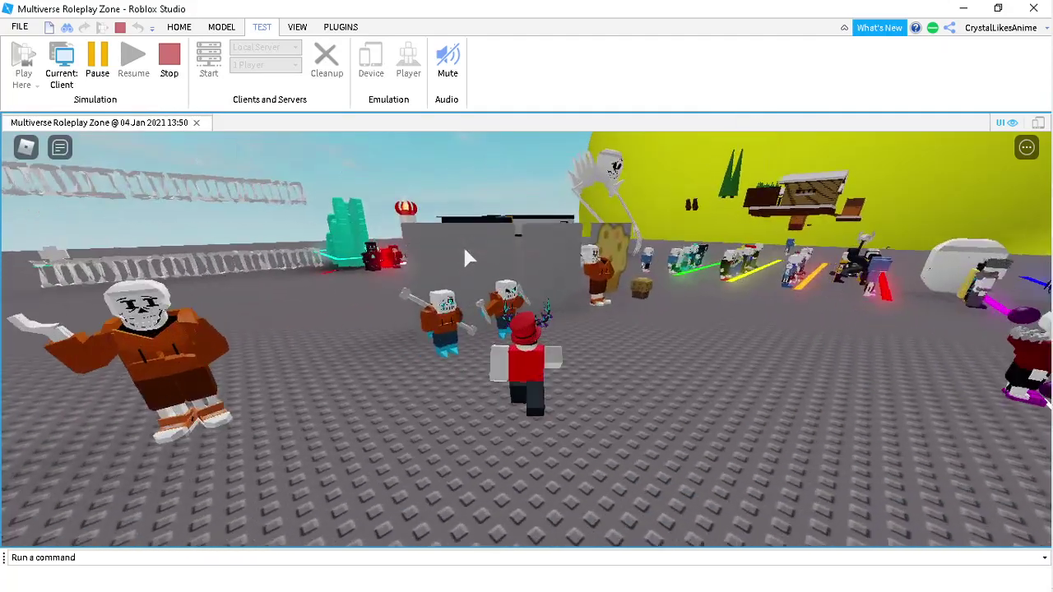
pyautogui.press('w')
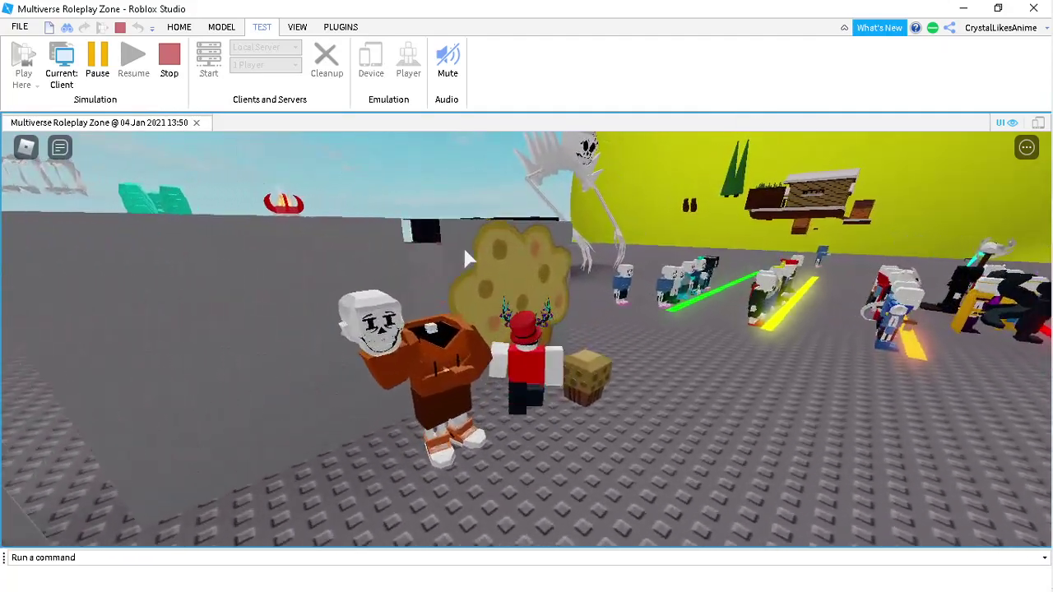
pyautogui.press('w')
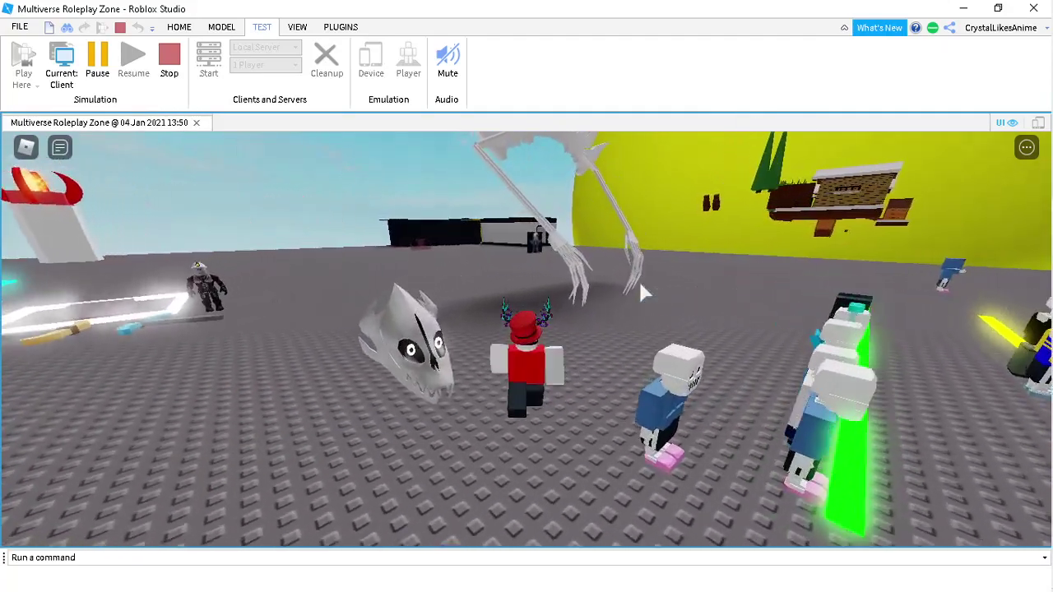
pyautogui.press('w')
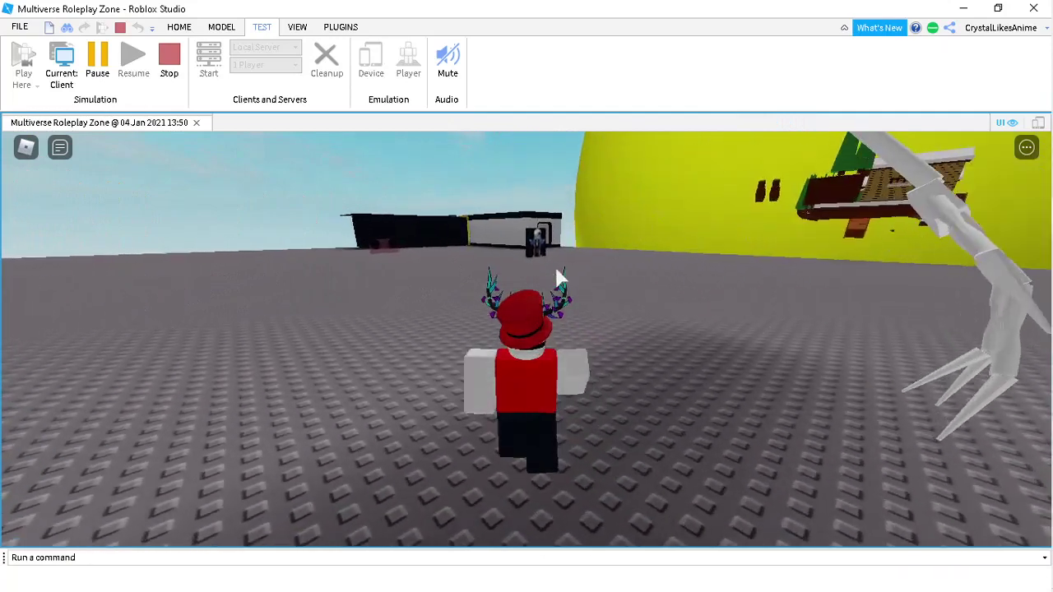
pyautogui.press('w')
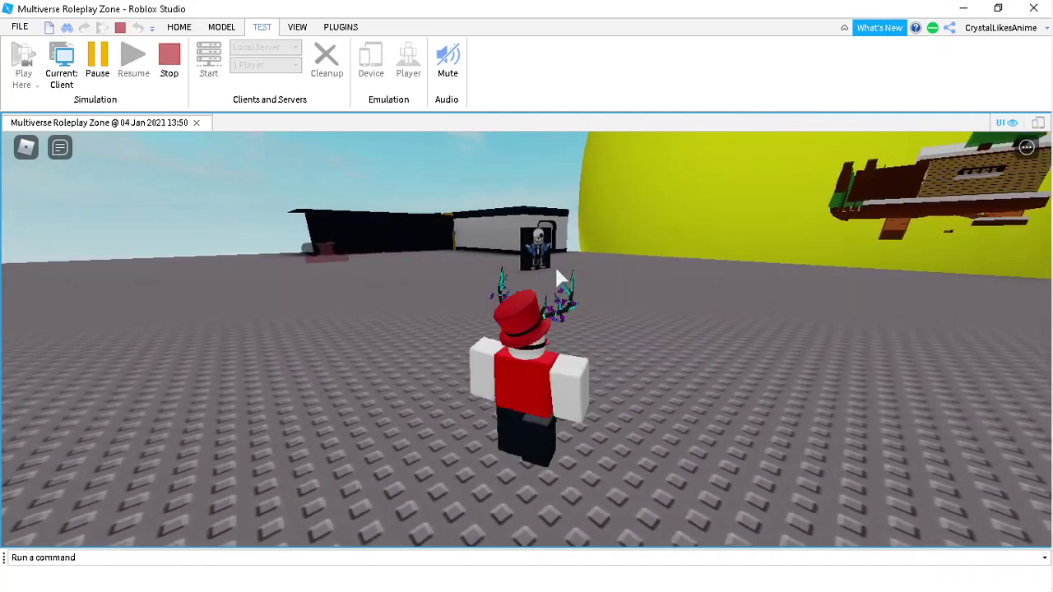
pyautogui.press('w')
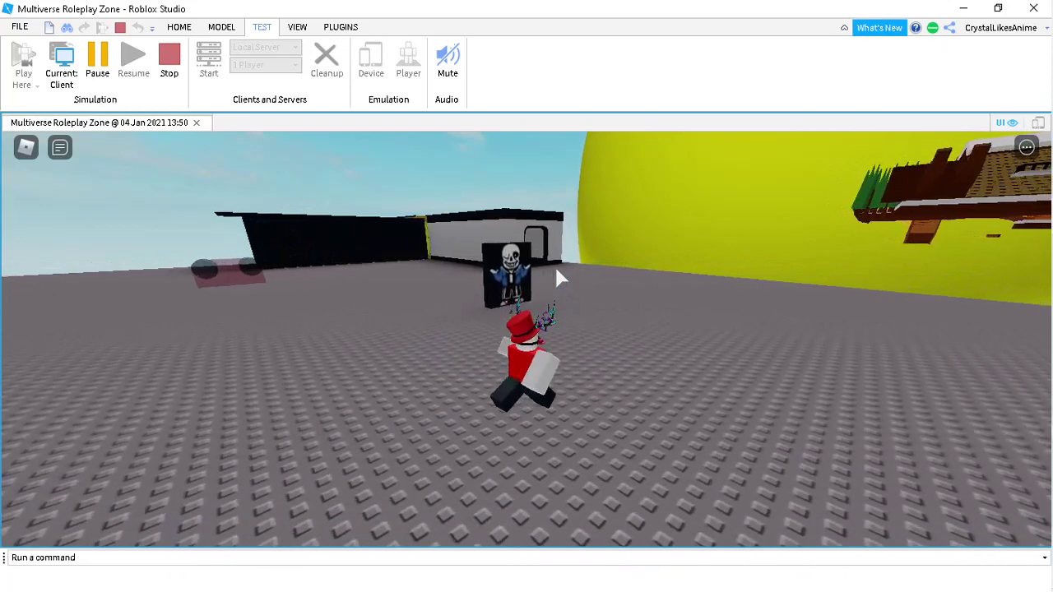
pyautogui.press('w')
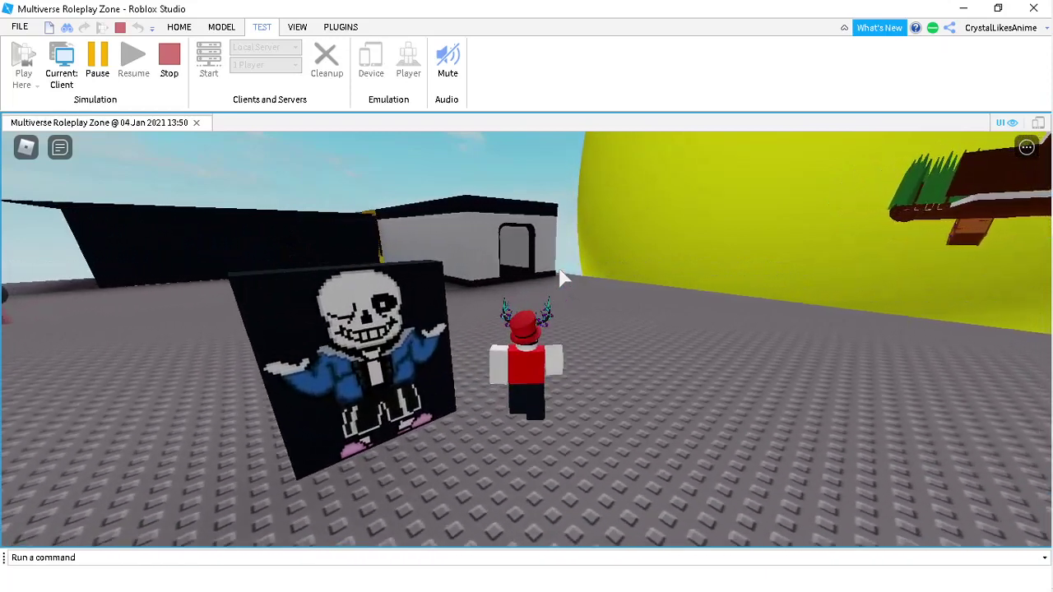
pyautogui.press('w')
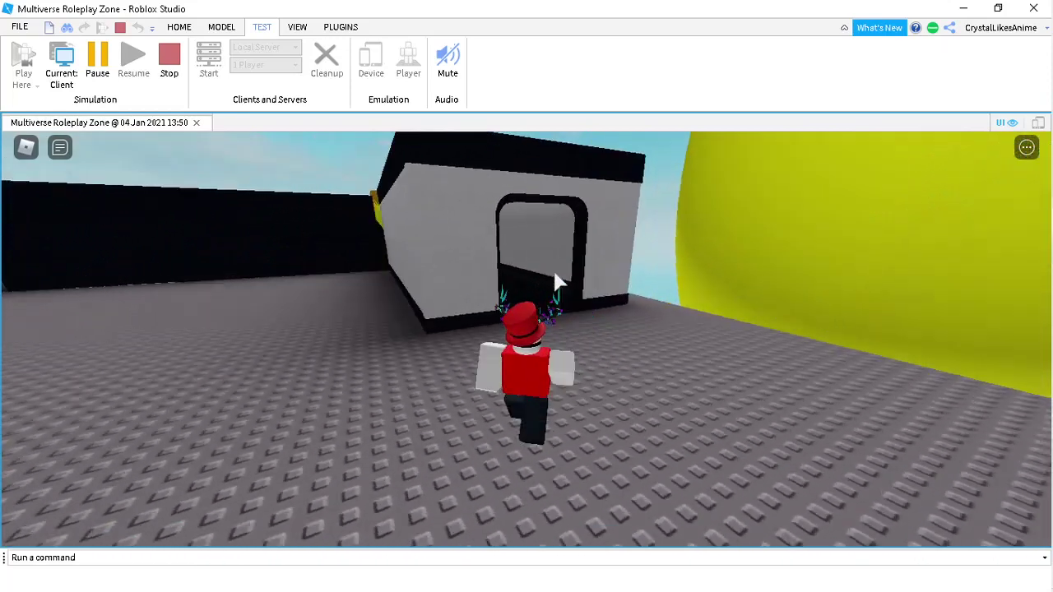
pyautogui.press('w')
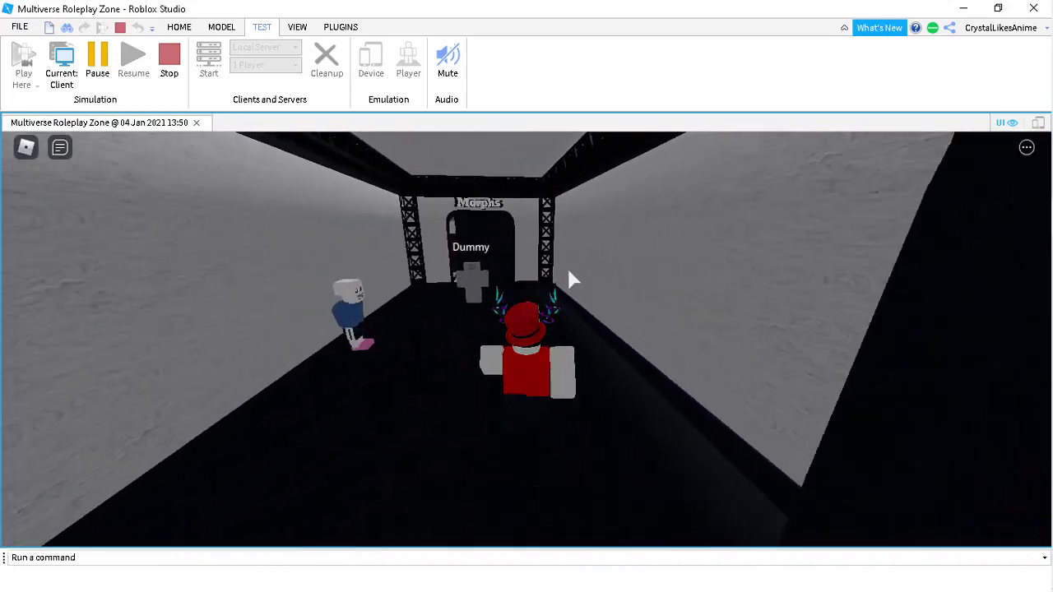
pyautogui.press('w')
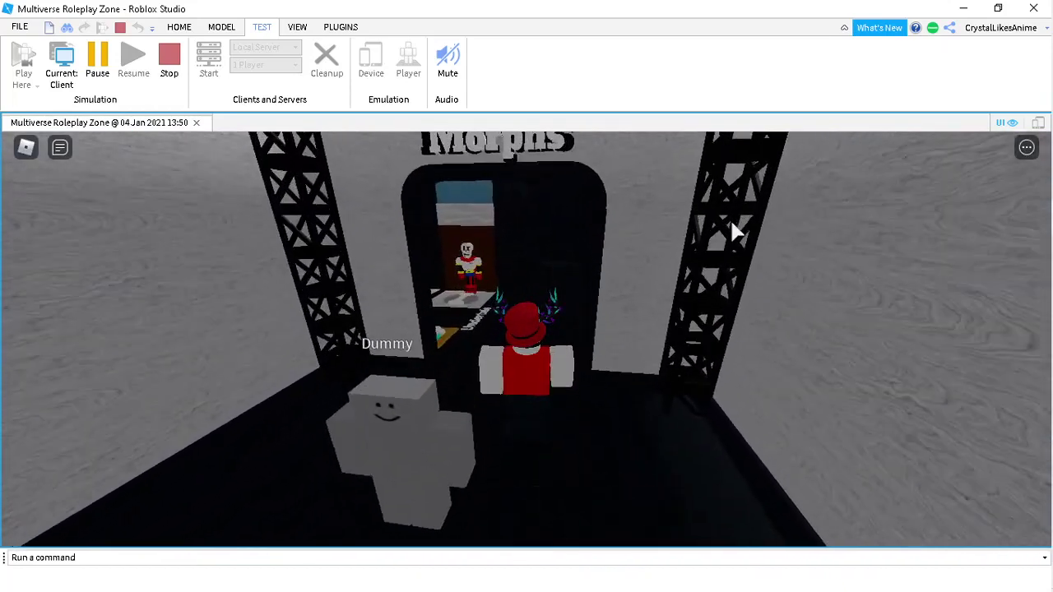
pyautogui.press('s')
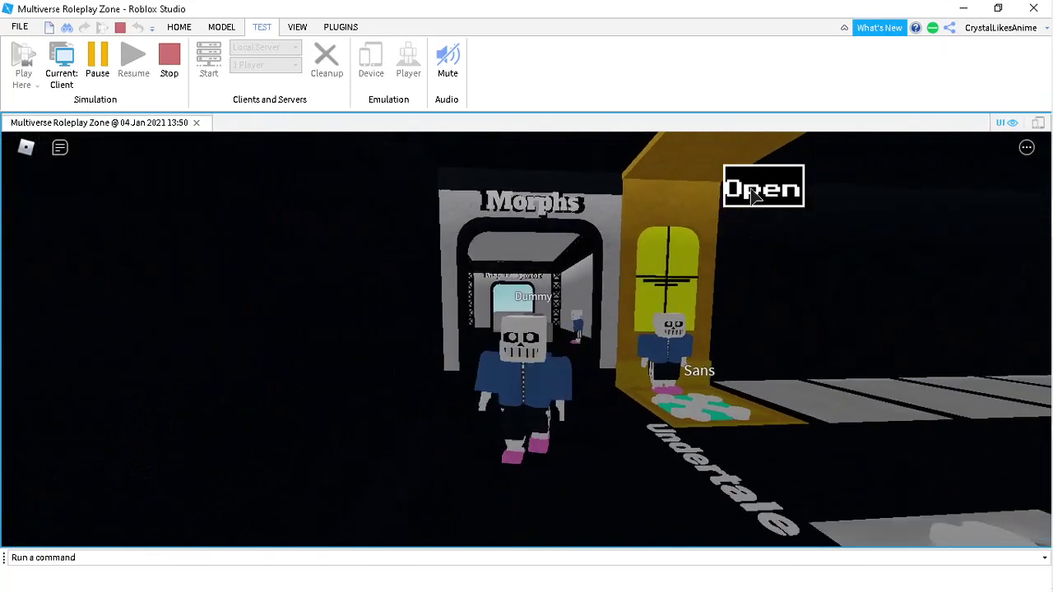
# Open the Sans morph's options menu and test playing and stopping the Megalovania music.
pyautogui.click(762, 188)
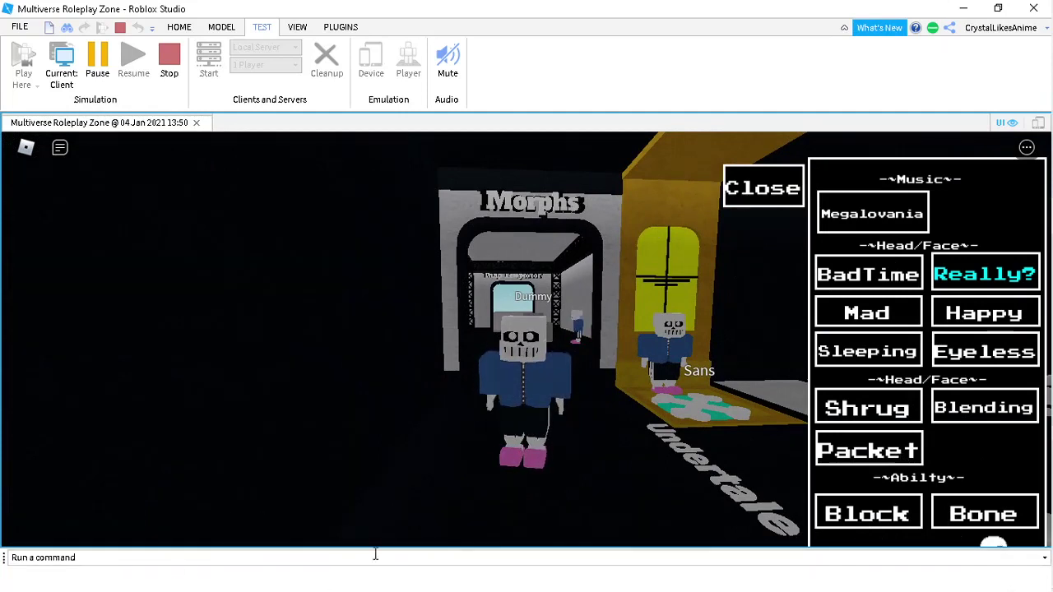
pyautogui.press('s')
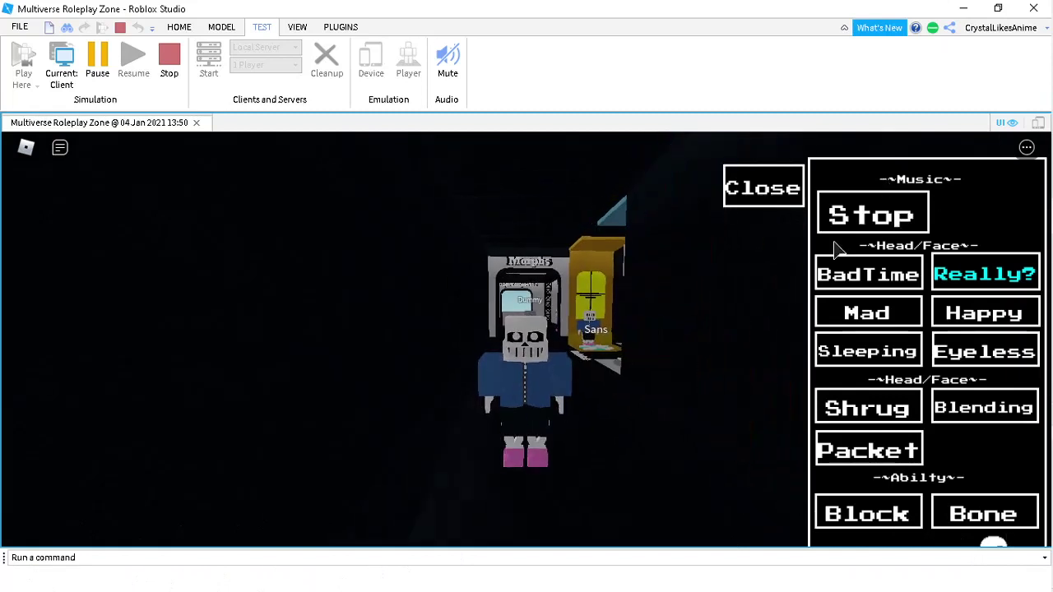
pyautogui.click(870, 212)
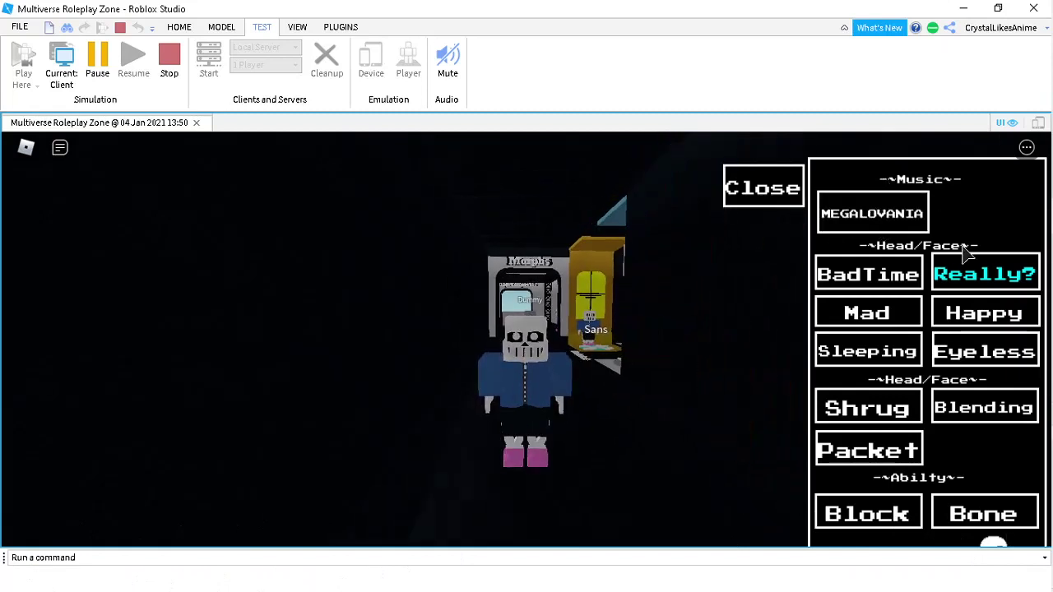
# Try the Sleeping, Eyeless, Shrug, Packet and Blending options in the Sans morph's menu.
pyautogui.click(866, 349)
pyautogui.click(975, 364)
pyautogui.click(853, 423)
pyautogui.click(856, 450)
pyautogui.click(872, 447)
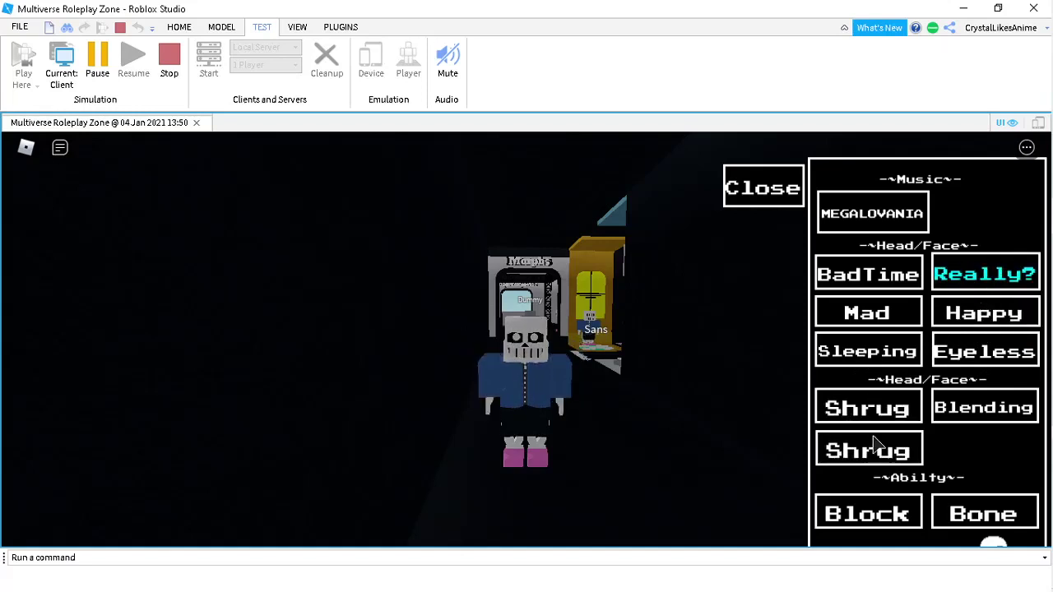
pyautogui.click(967, 394)
pyautogui.click(973, 398)
# Toggle the Sans morph's Block and Bone abilities on and off.
pyautogui.click(882, 514)
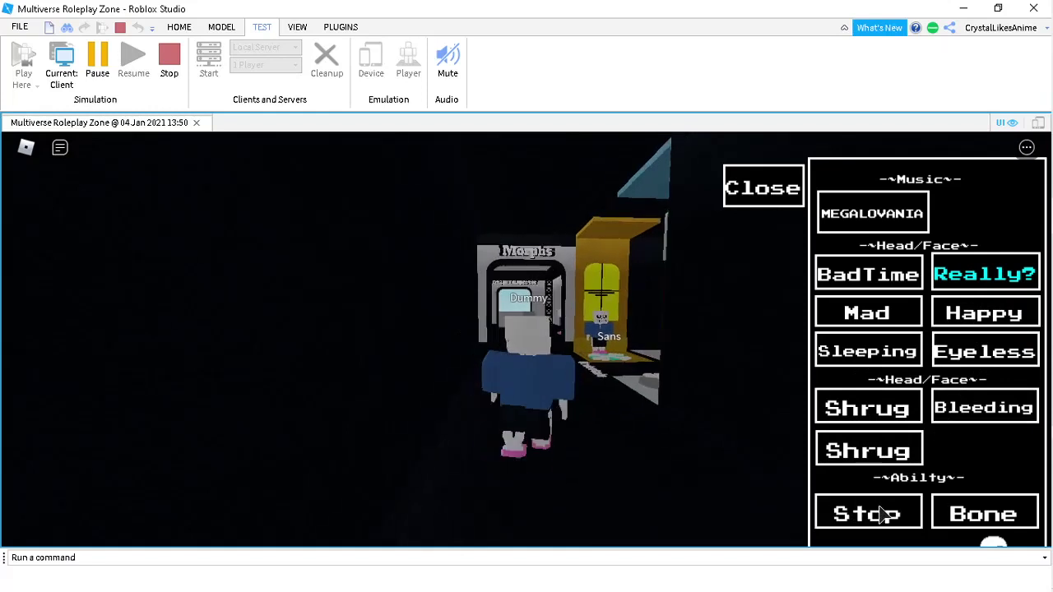
pyautogui.click(882, 514)
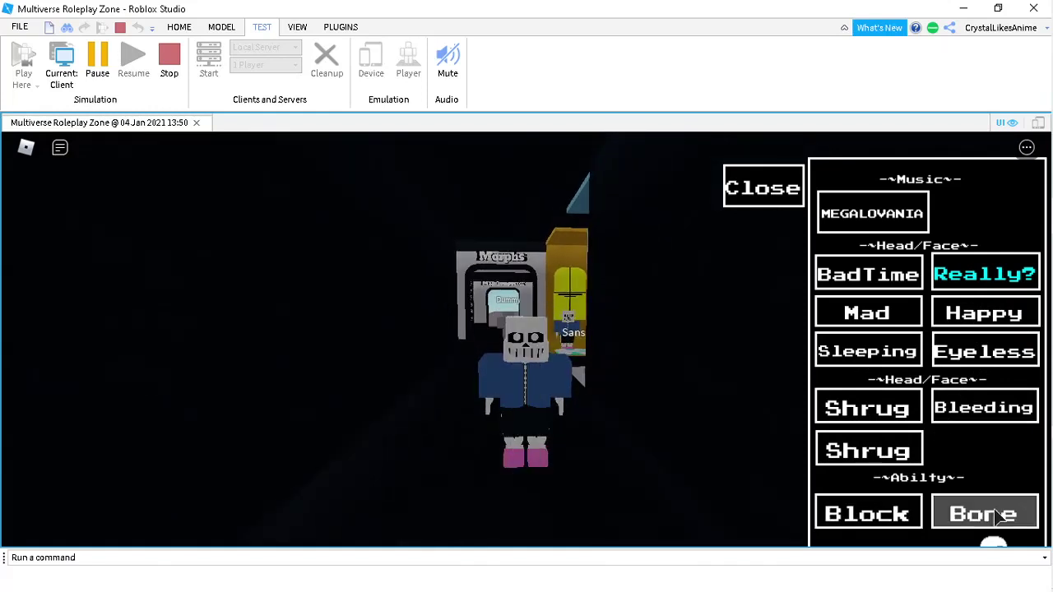
pyautogui.click(994, 516)
pyautogui.click(995, 517)
# Walk the Sans character past the Dummy and out through the Map Teleportor doorway onto the baseplate.
pyautogui.press('w')
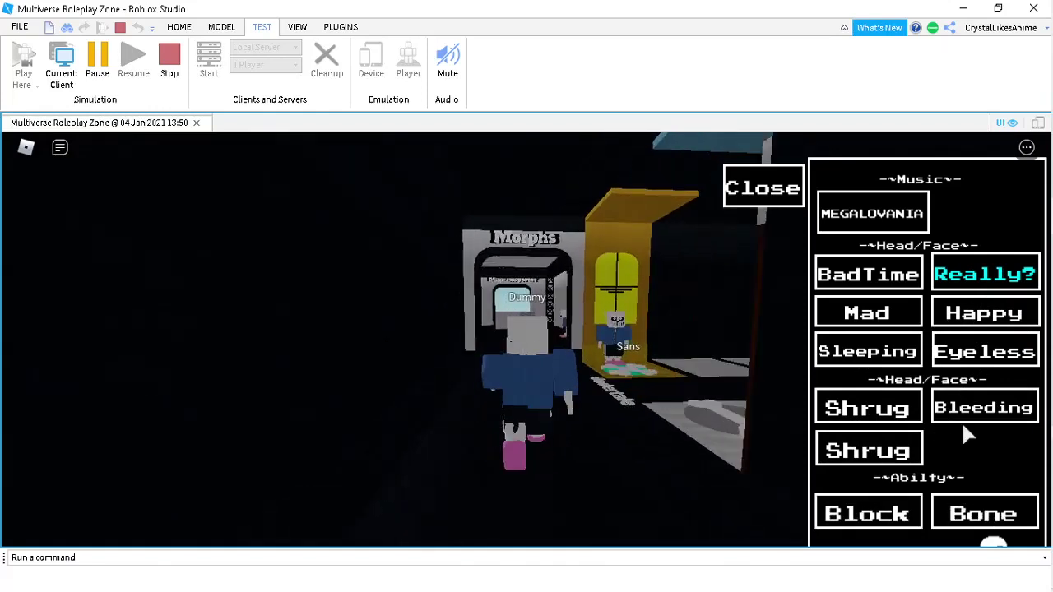
pyautogui.press('w')
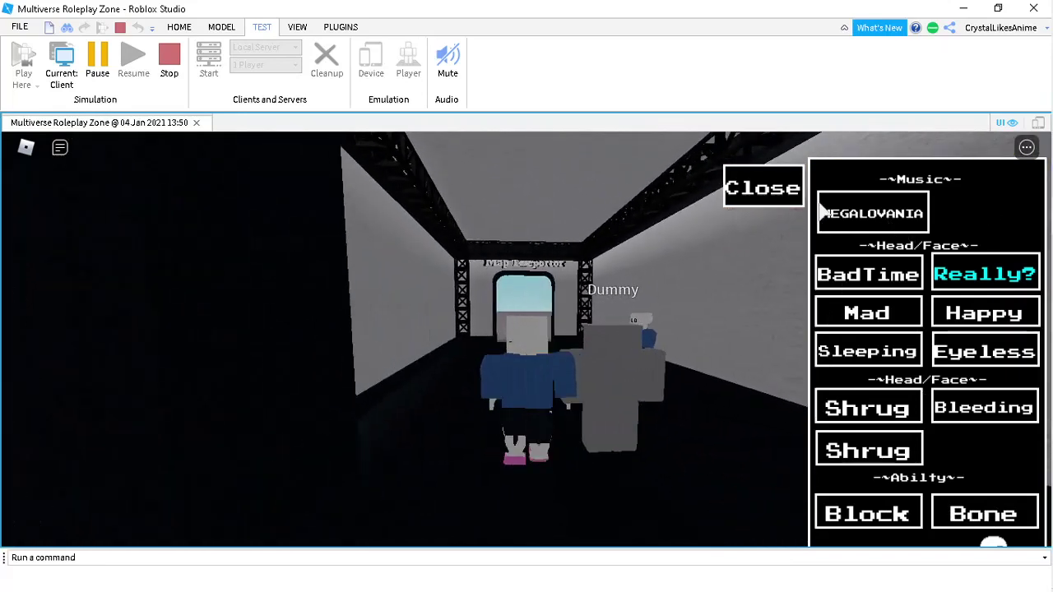
pyautogui.press('w')
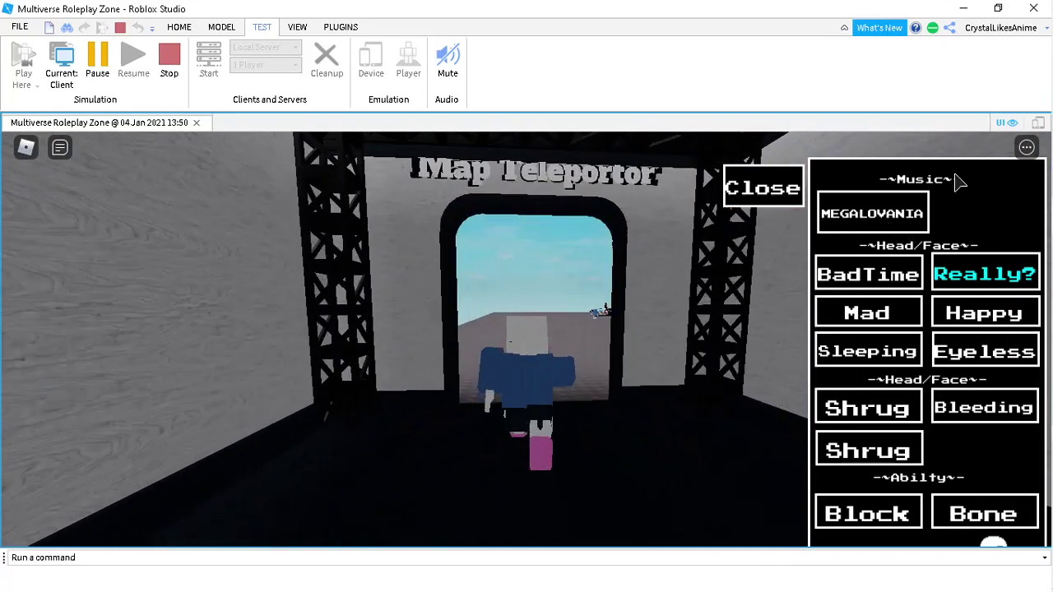
pyautogui.press('w')
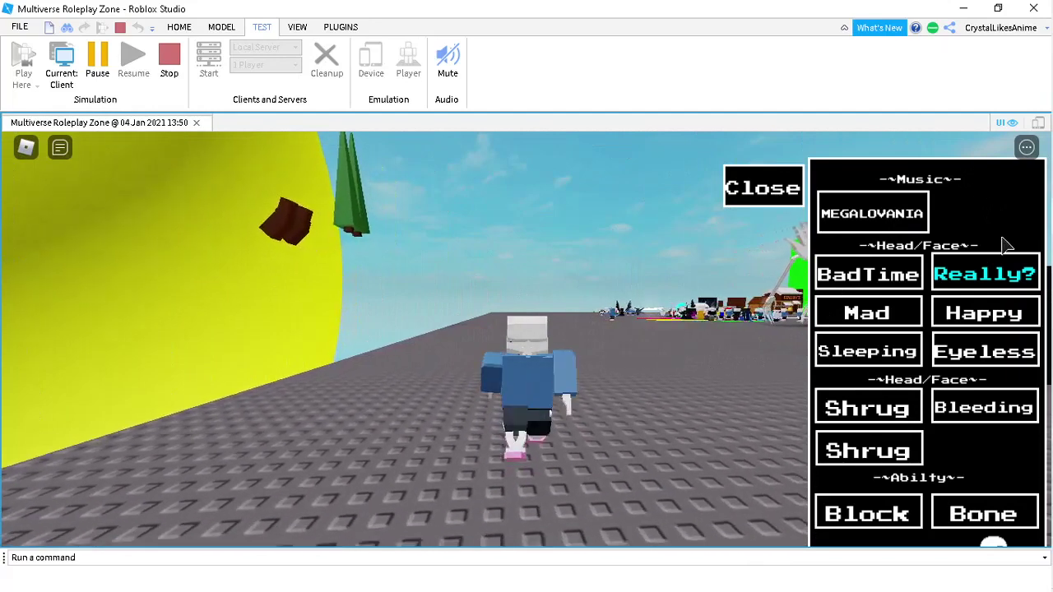
# Walk the Sans character across the baseplate past the yellow sphere and the blue-jacketed figure, turning it around near the morph rows.
pyautogui.press('w')
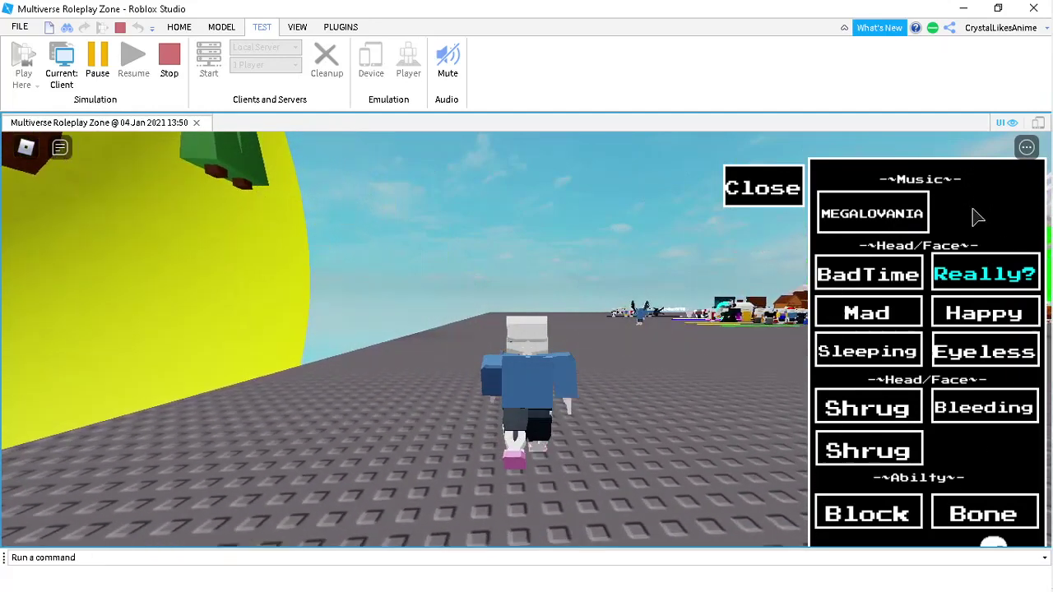
pyautogui.press('w')
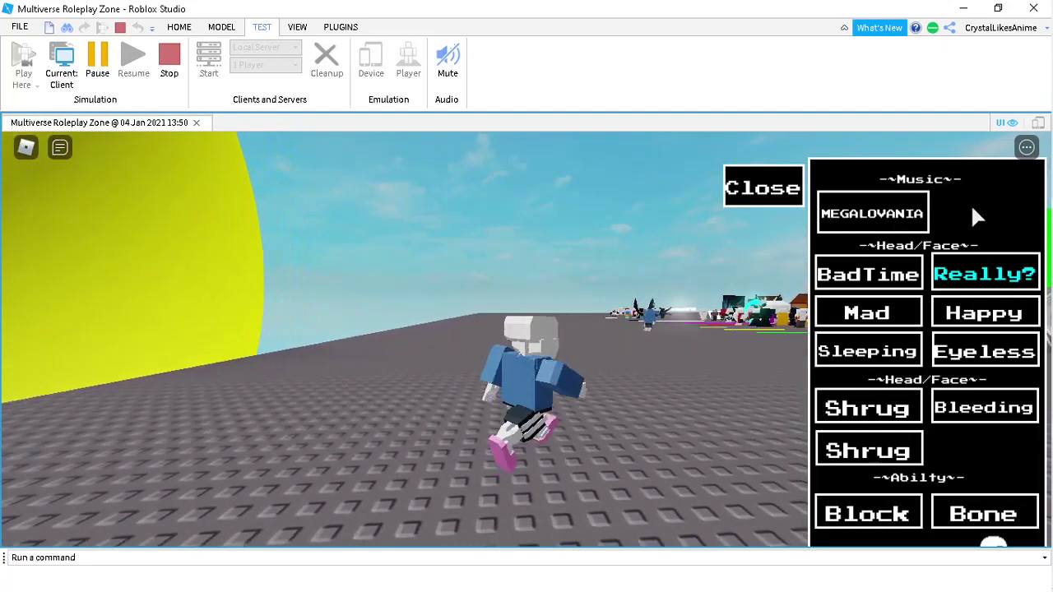
pyautogui.press('w')
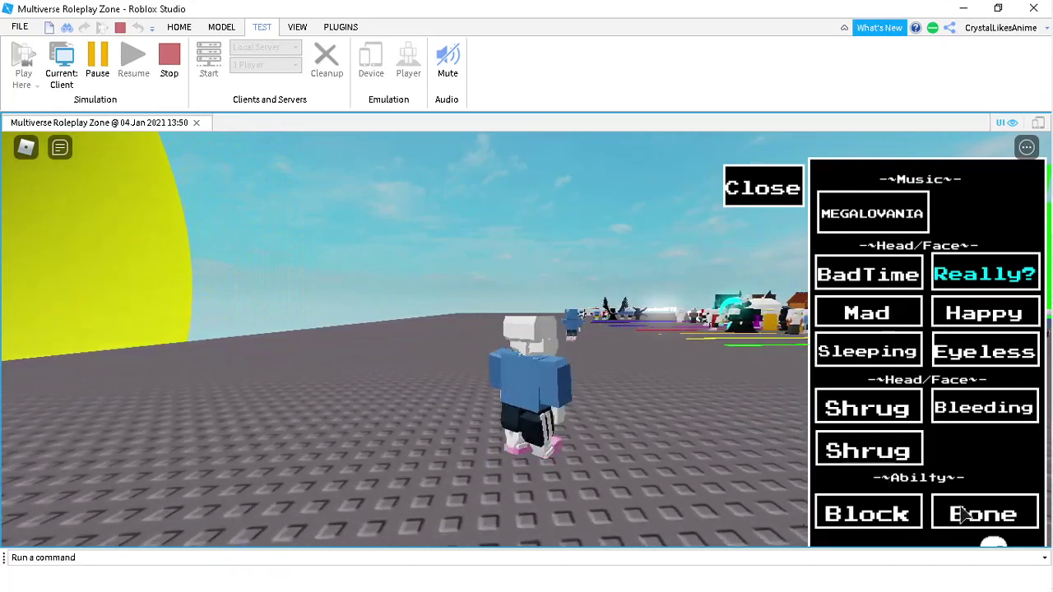
pyautogui.press('w')
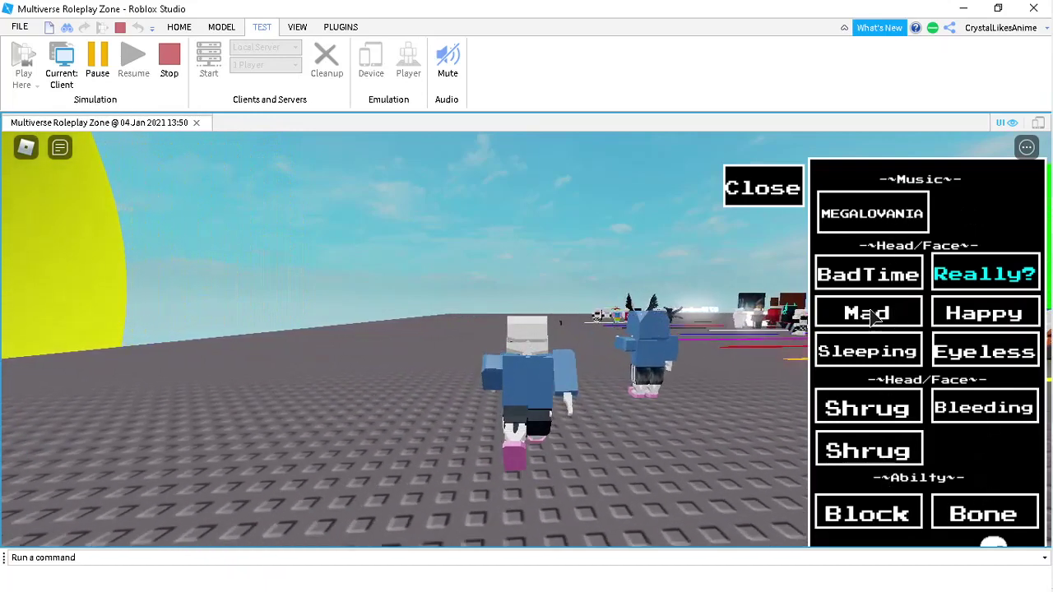
pyautogui.press('w')
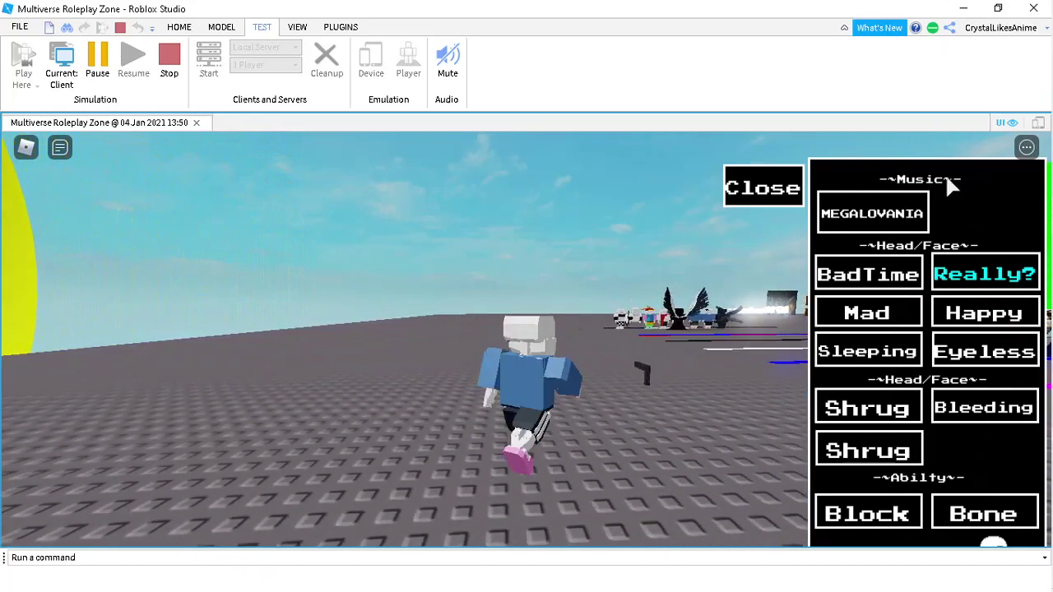
pyautogui.press('d')
pyautogui.press('s')
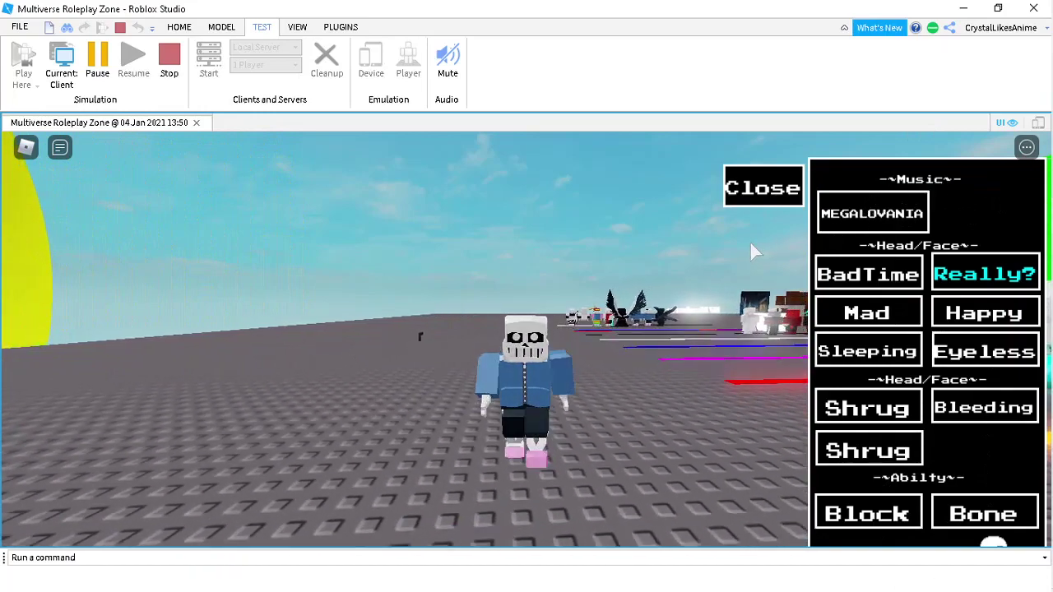
# Run the Sans character across the coloured lines and jump through the morph display area towards the far exhibits on the baseplate.
pyautogui.press('d')
pyautogui.press('w')
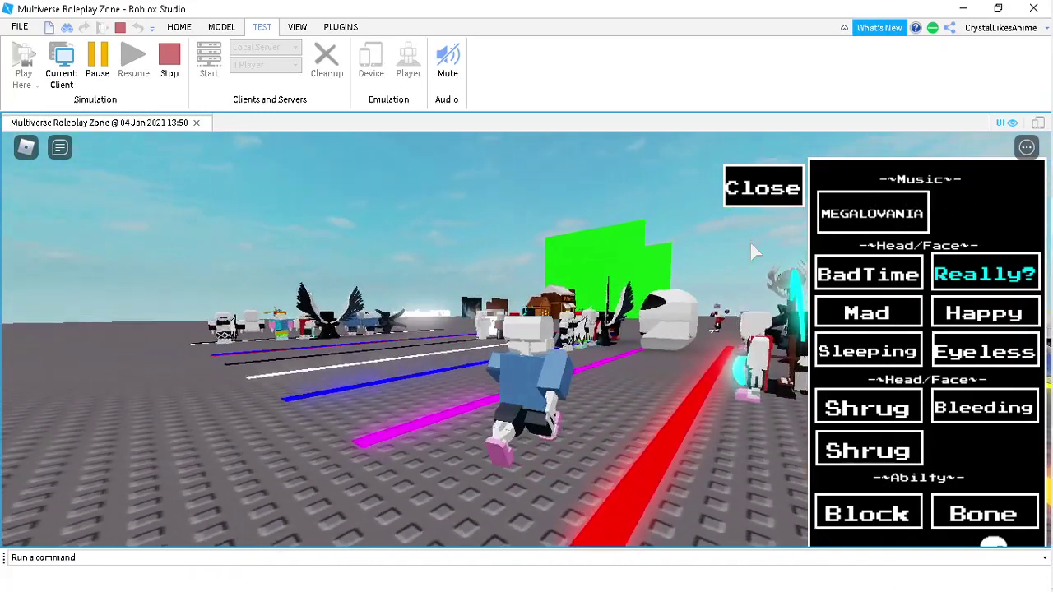
pyautogui.press('w')
pyautogui.moveTo(751, 242); pyautogui.dragTo(750, 252, button='right')
pyautogui.press('space')
pyautogui.press('w')
pyautogui.press('space')
pyautogui.press('w')
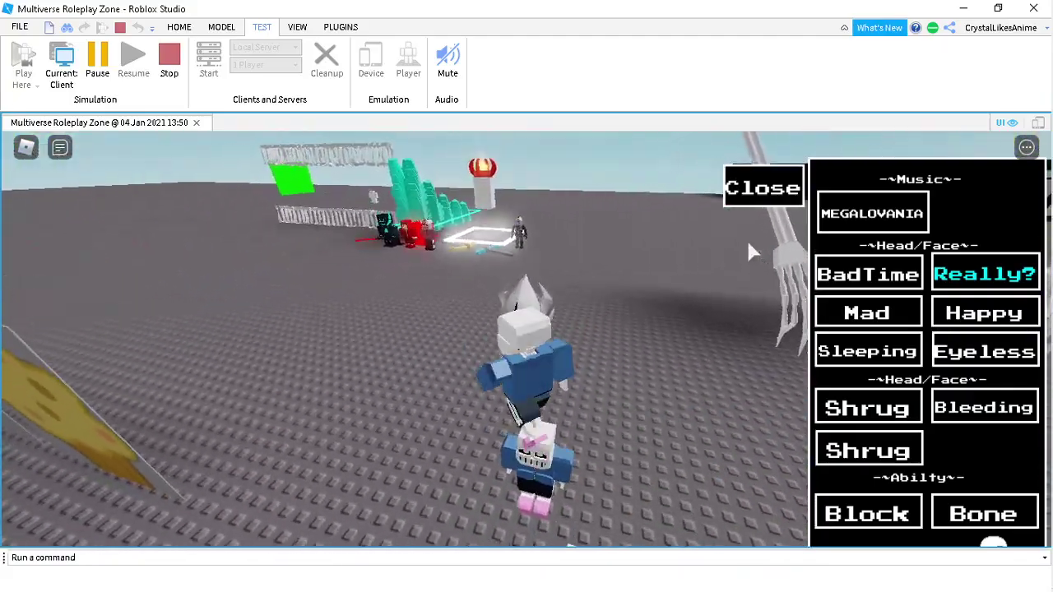